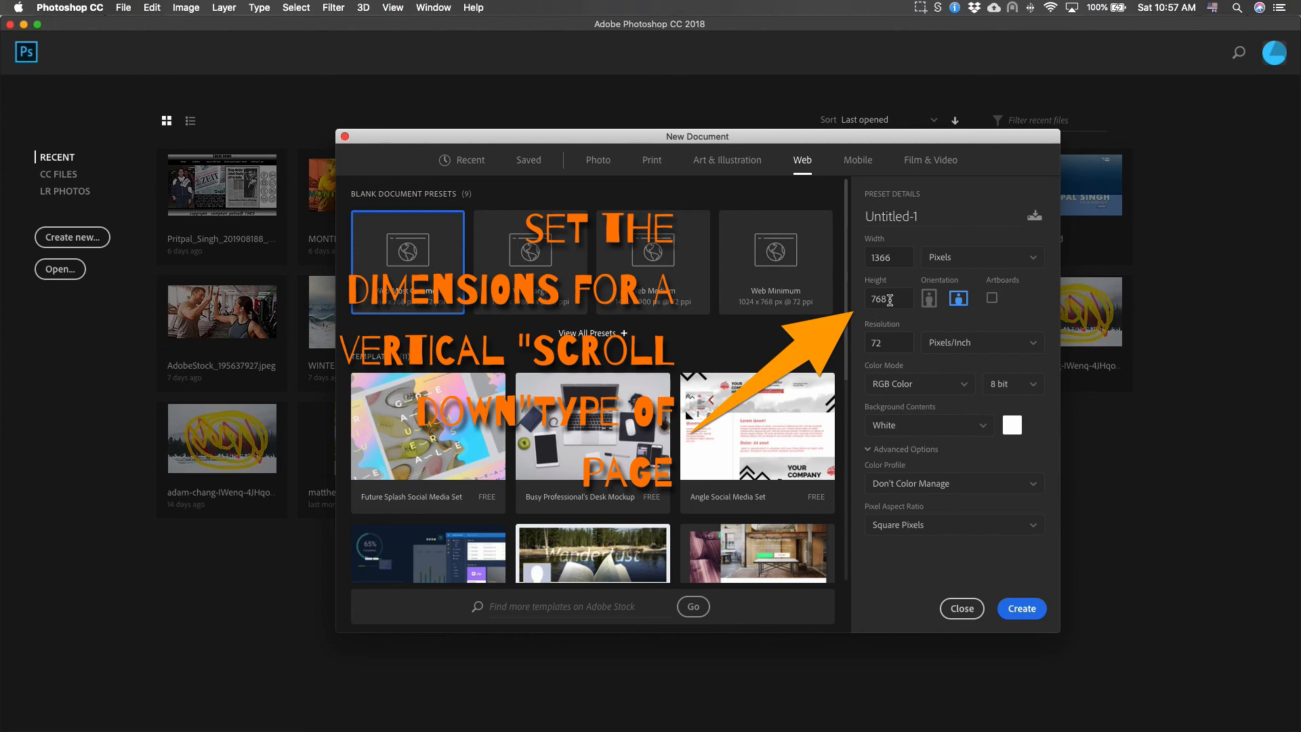
# Create a new web document 1366 pixels wide and 2000 pixels high
pyautogui.doubleClick(895, 258)
pyautogui.moveTo(824, 730)
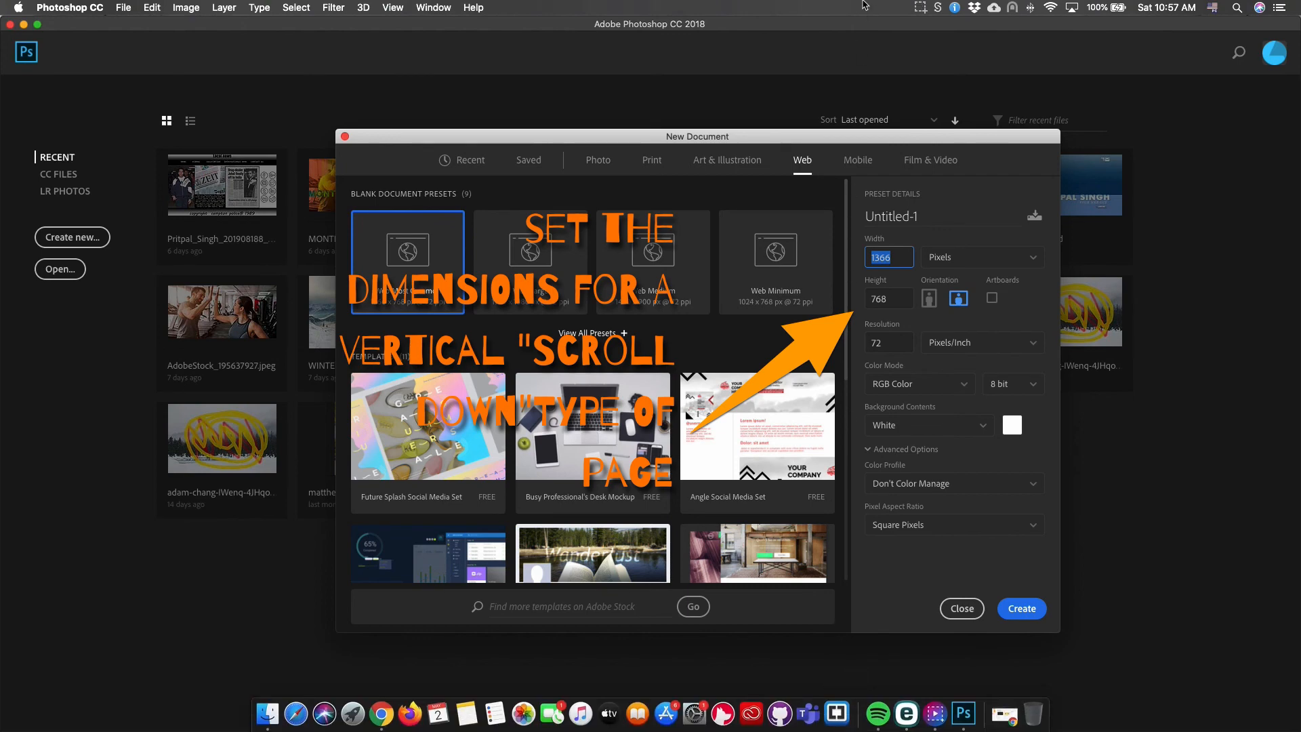
pyautogui.click(898, 300)
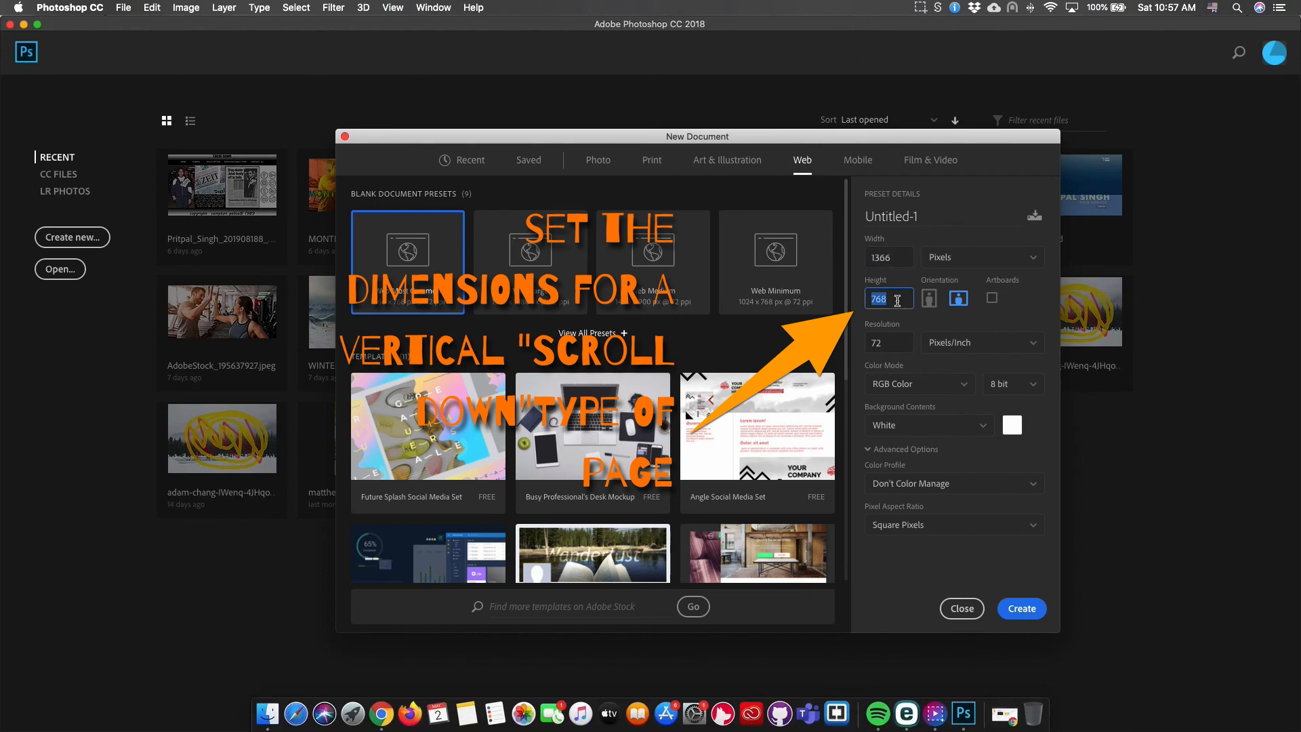
pyautogui.write('2000')
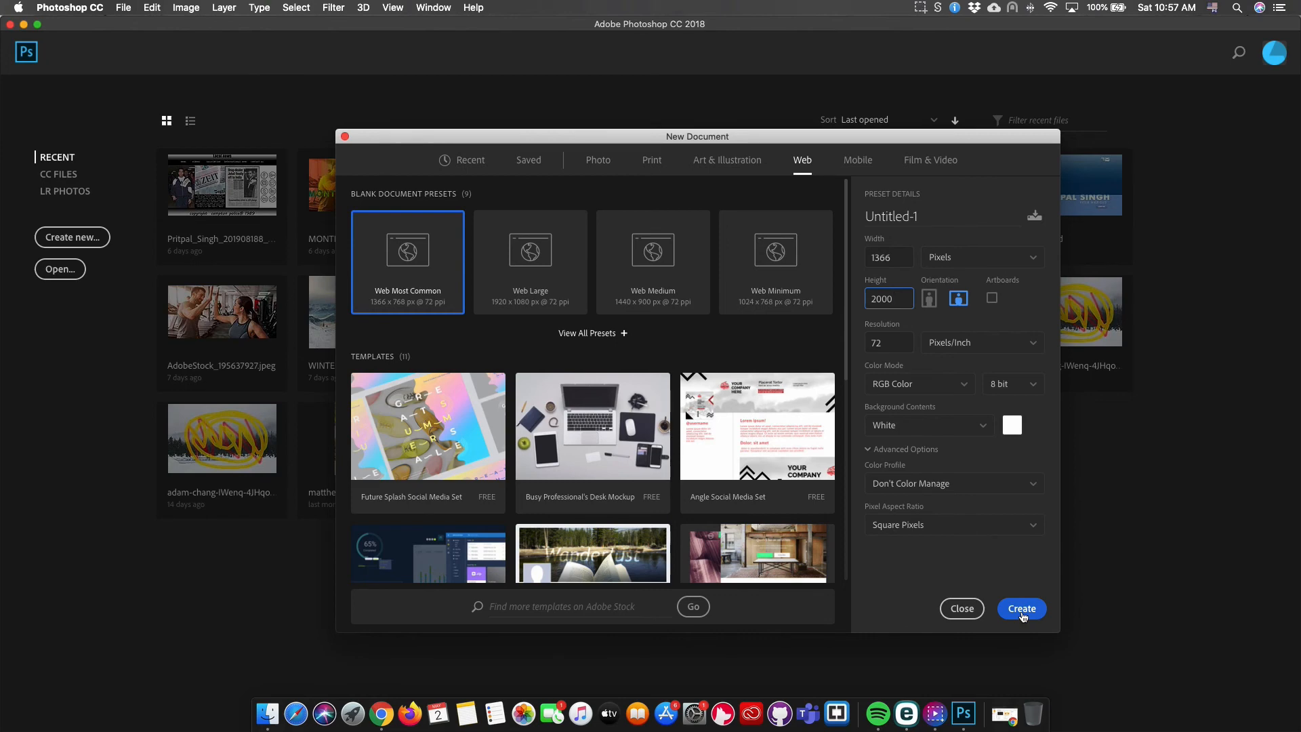
pyautogui.click(1022, 609)
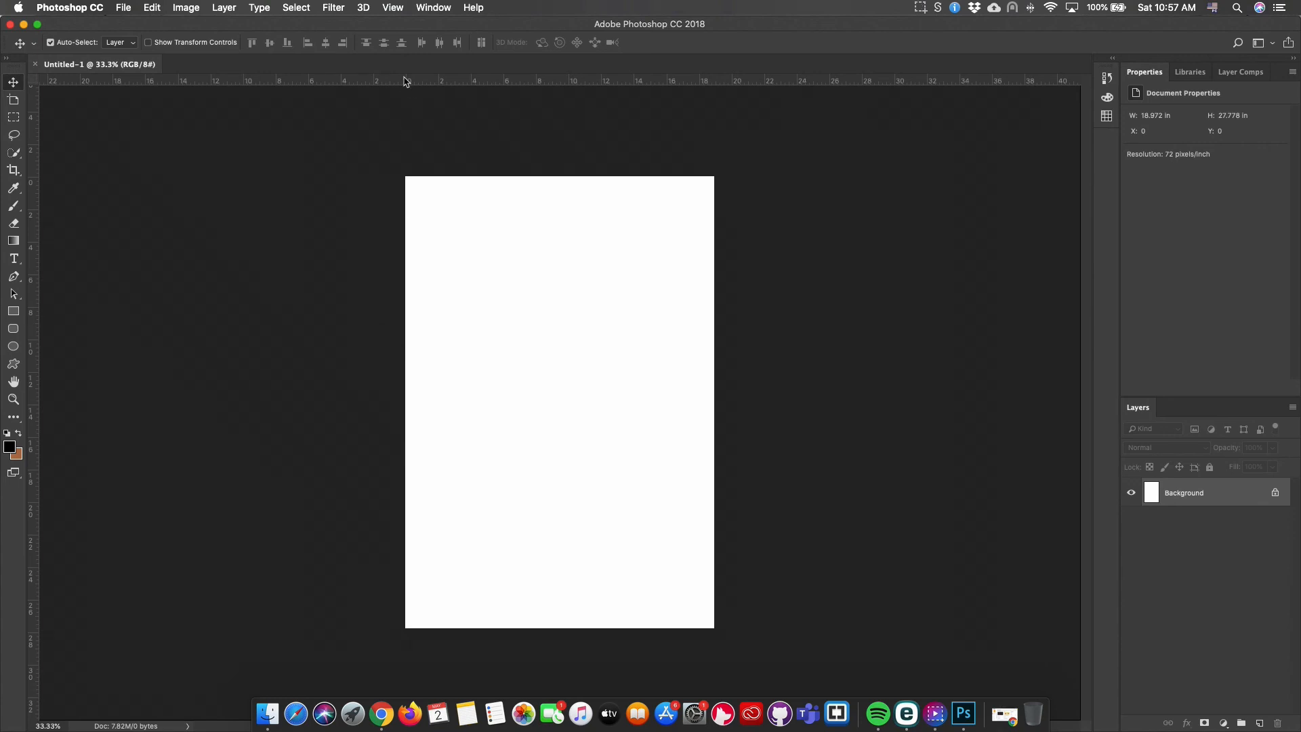
# Start a new guide layout with 12 columns and set its column gutter to 30 px
pyautogui.click(393, 8)
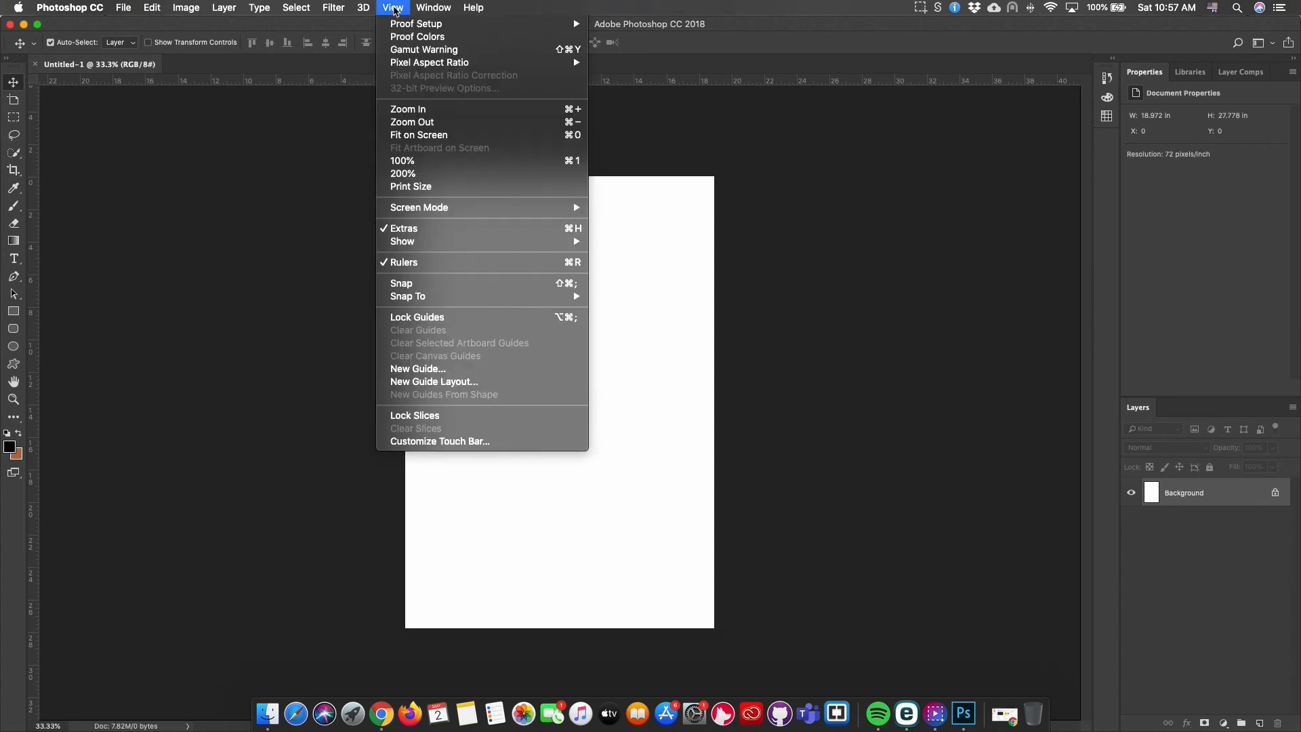
pyautogui.click(395, 10)
pyautogui.click(399, 8)
pyautogui.click(455, 381)
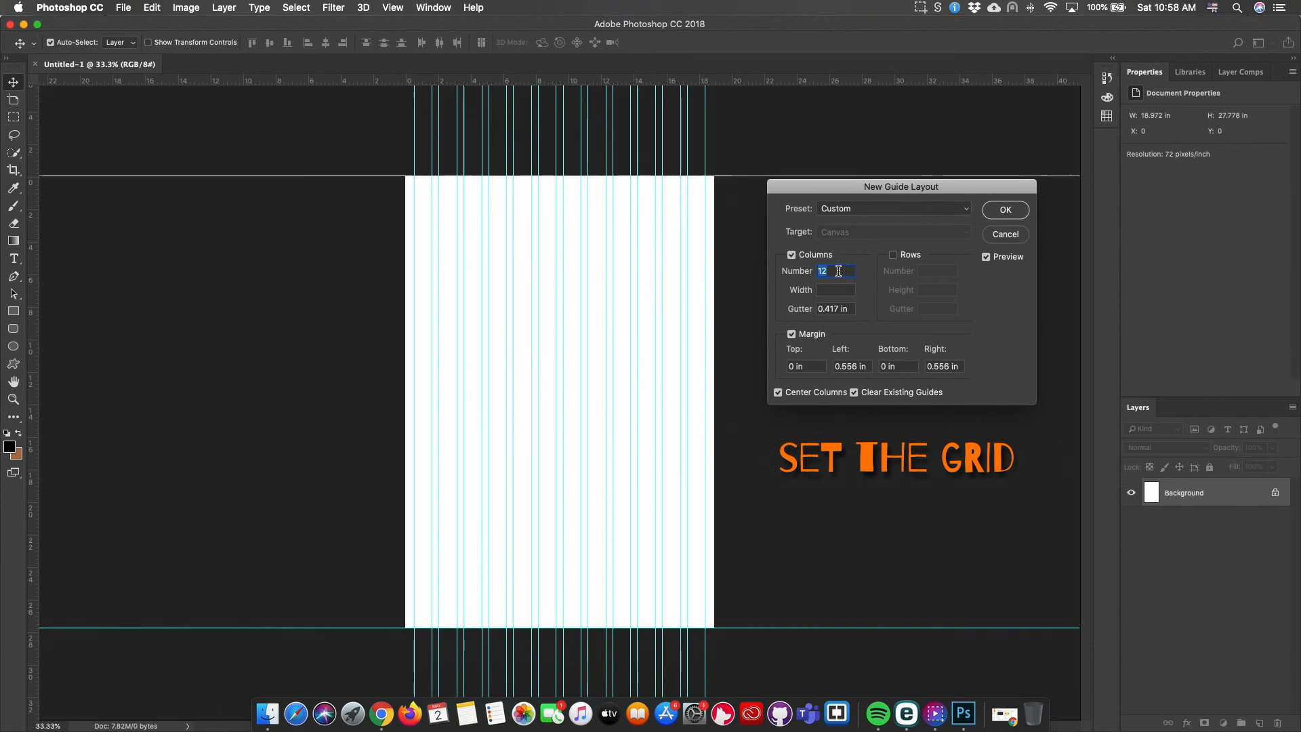
pyautogui.click(849, 309)
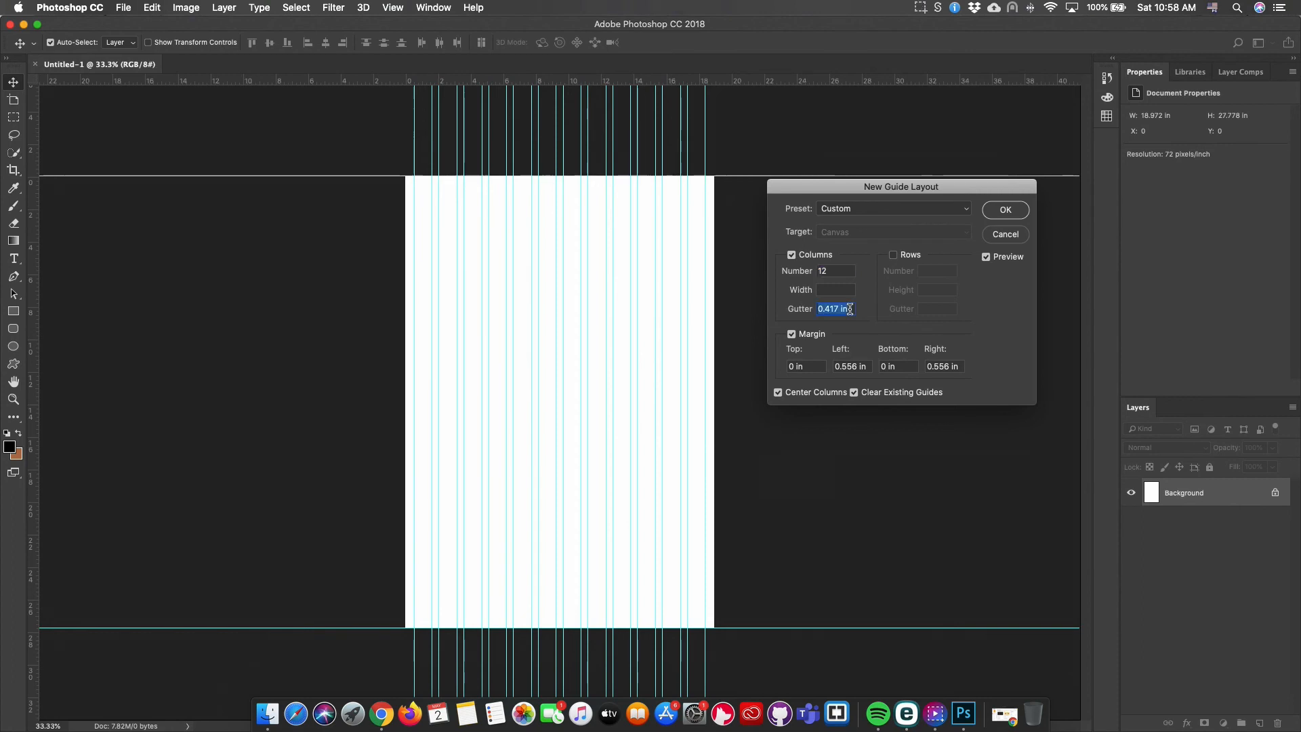
pyautogui.write('30')
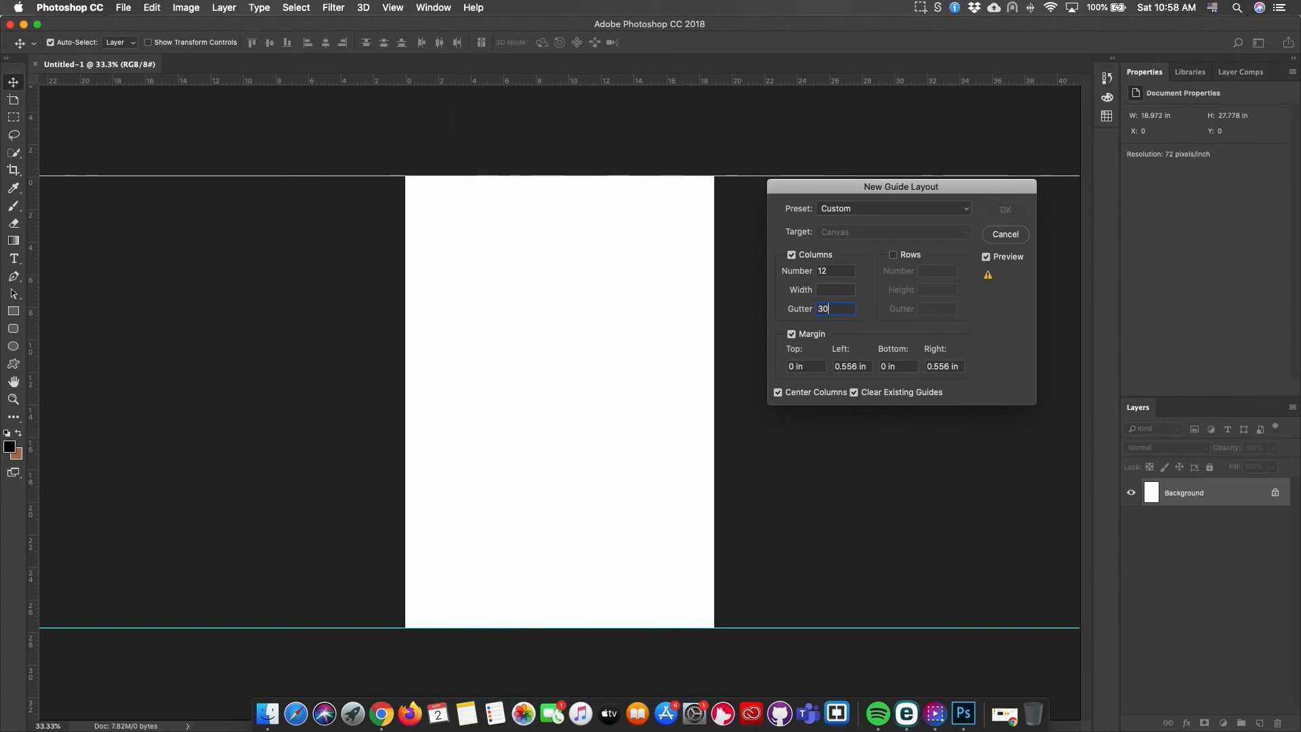
pyautogui.write(' px')
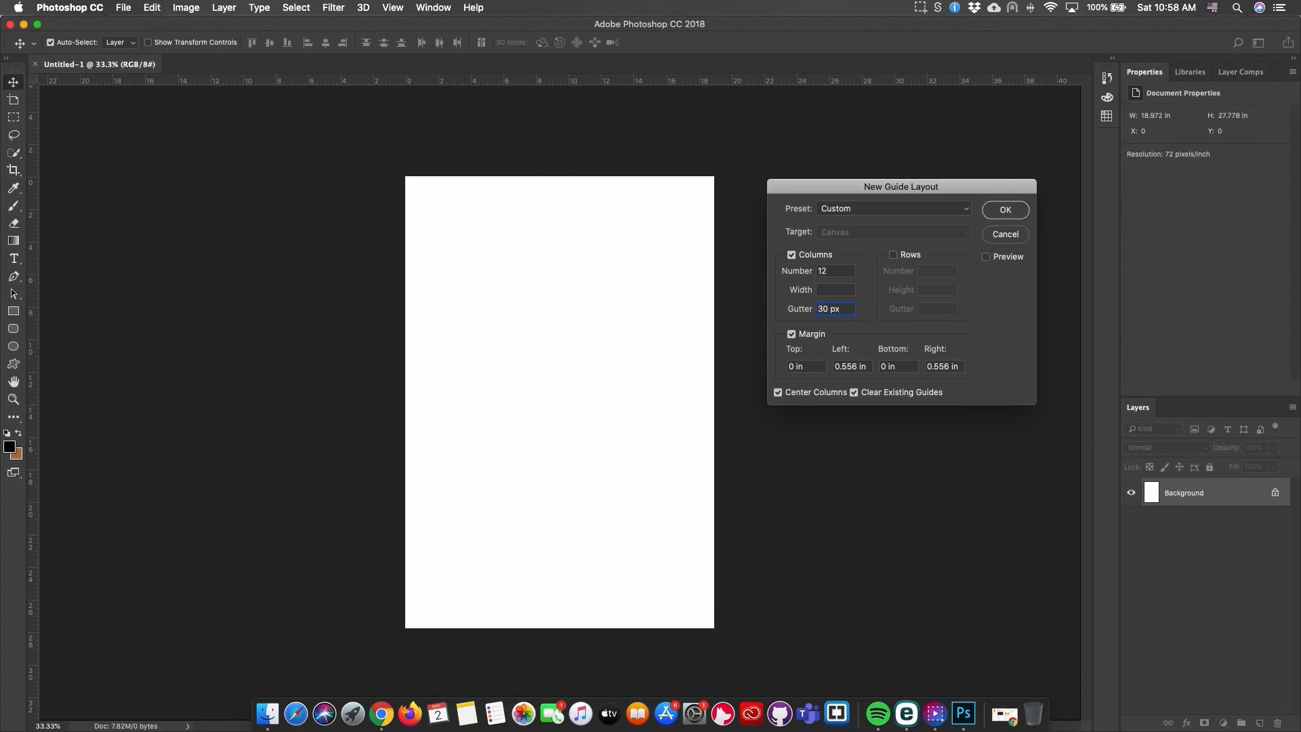
# Set the guide layout's left and right margins to 40 px and apply the layout
pyautogui.click(810, 366)
pyautogui.click(910, 366)
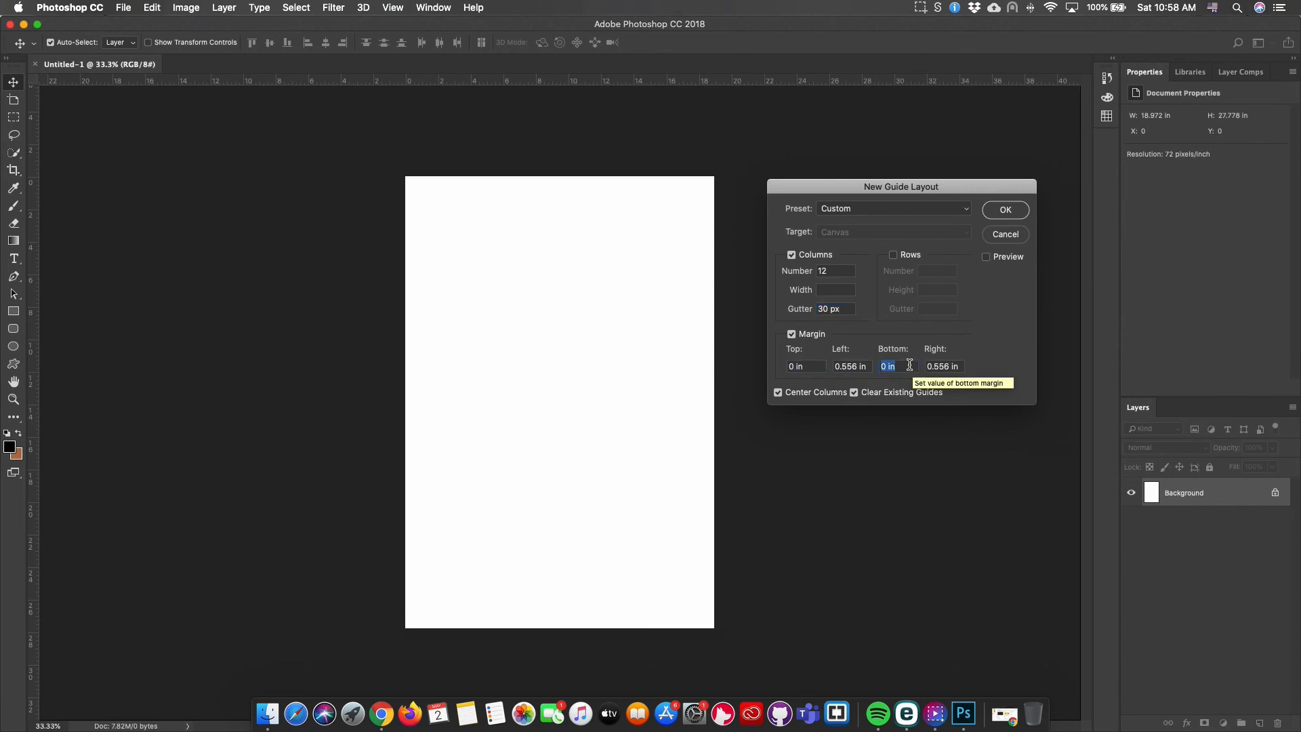
pyautogui.click(857, 366)
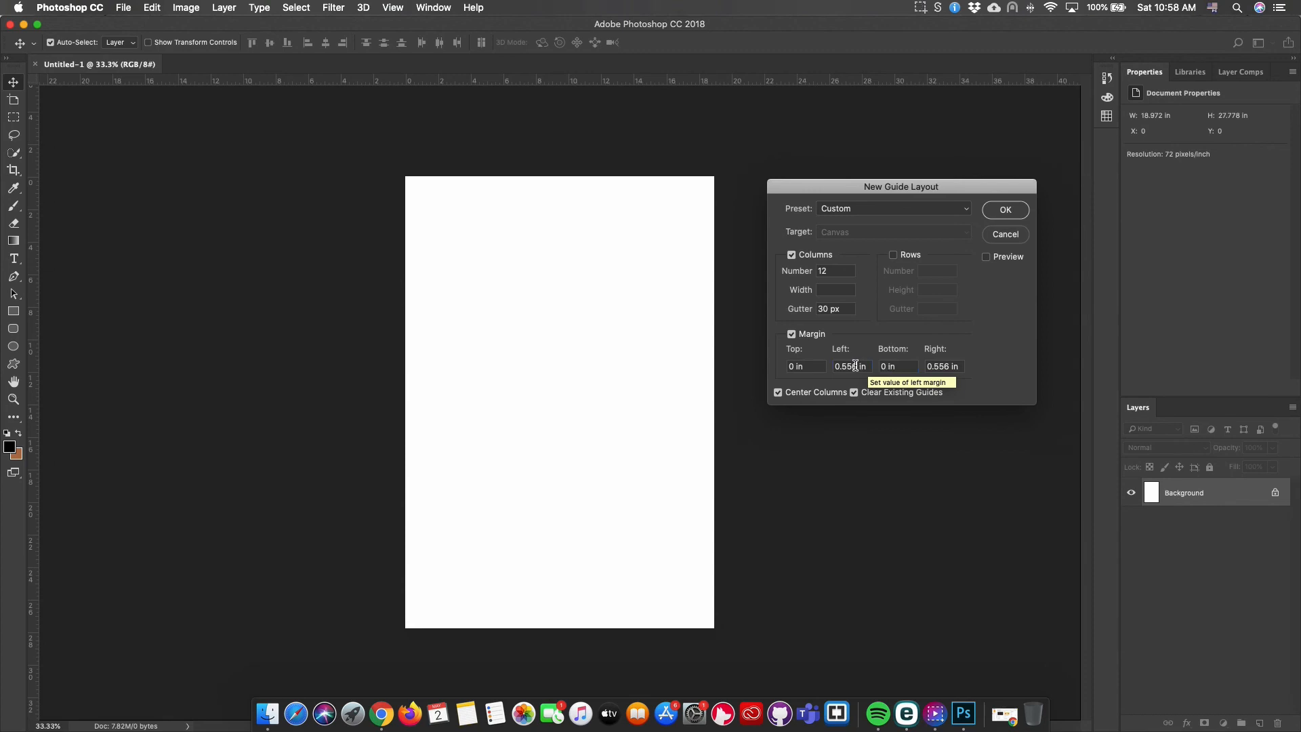
pyautogui.write('40 px')
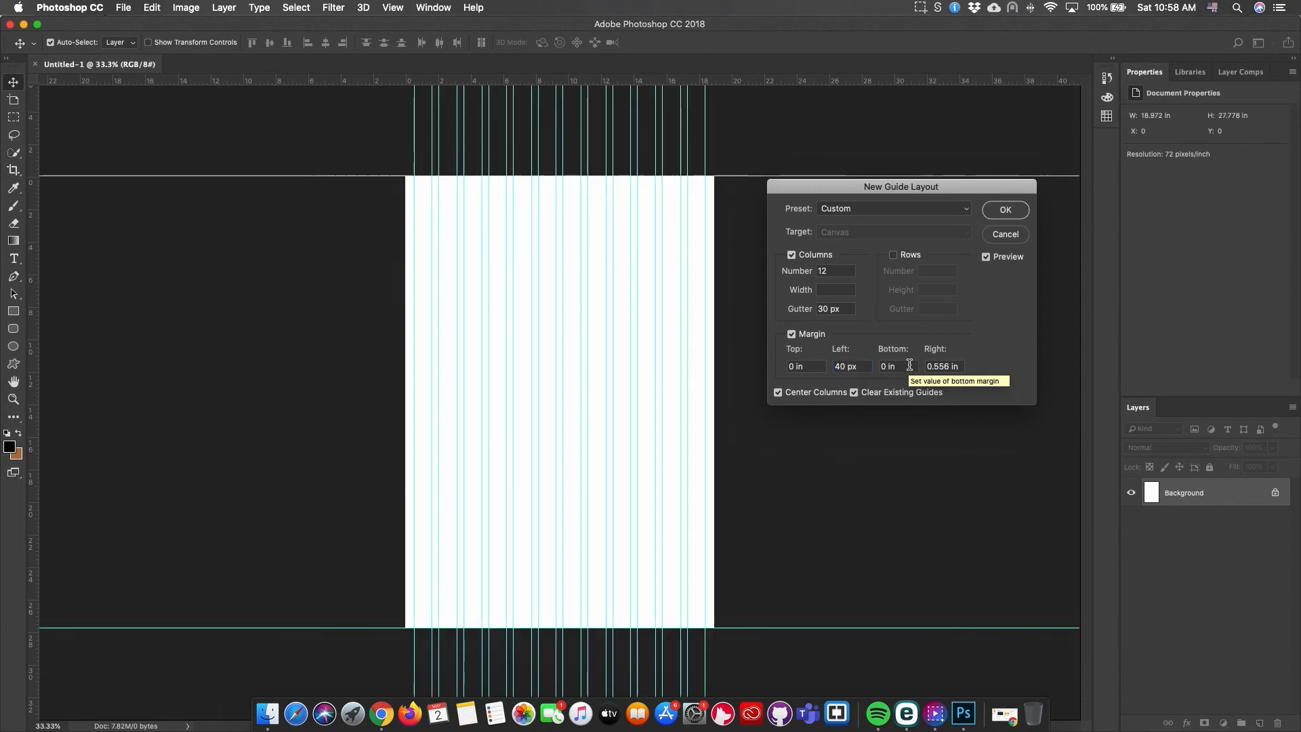
pyautogui.click(946, 366)
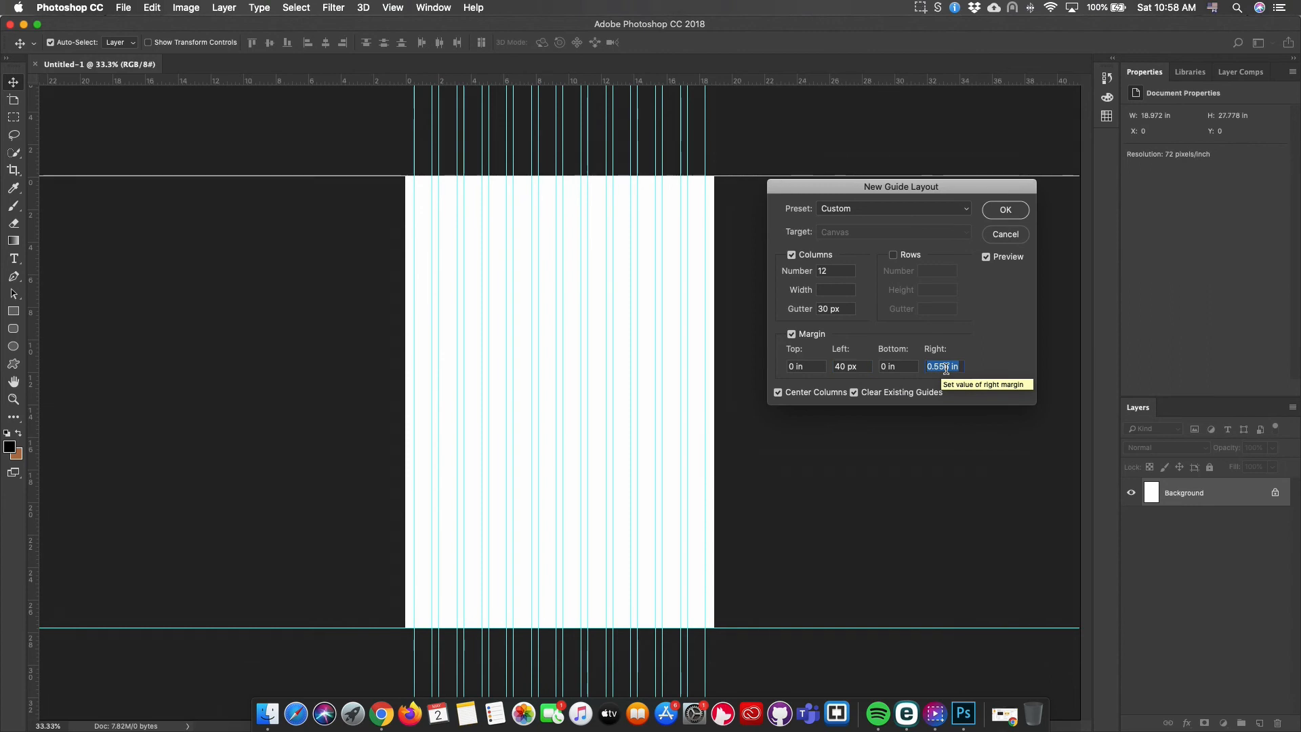
pyautogui.write('40px')
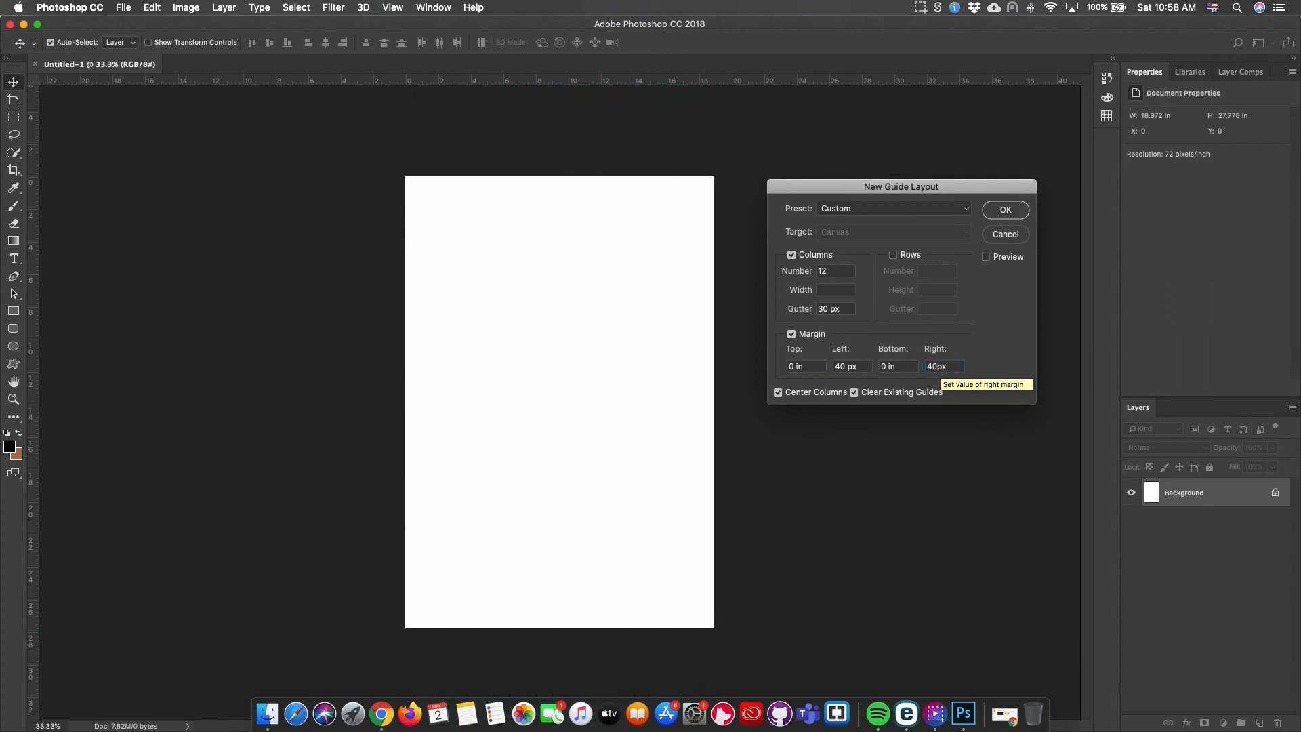
pyautogui.click(907, 366)
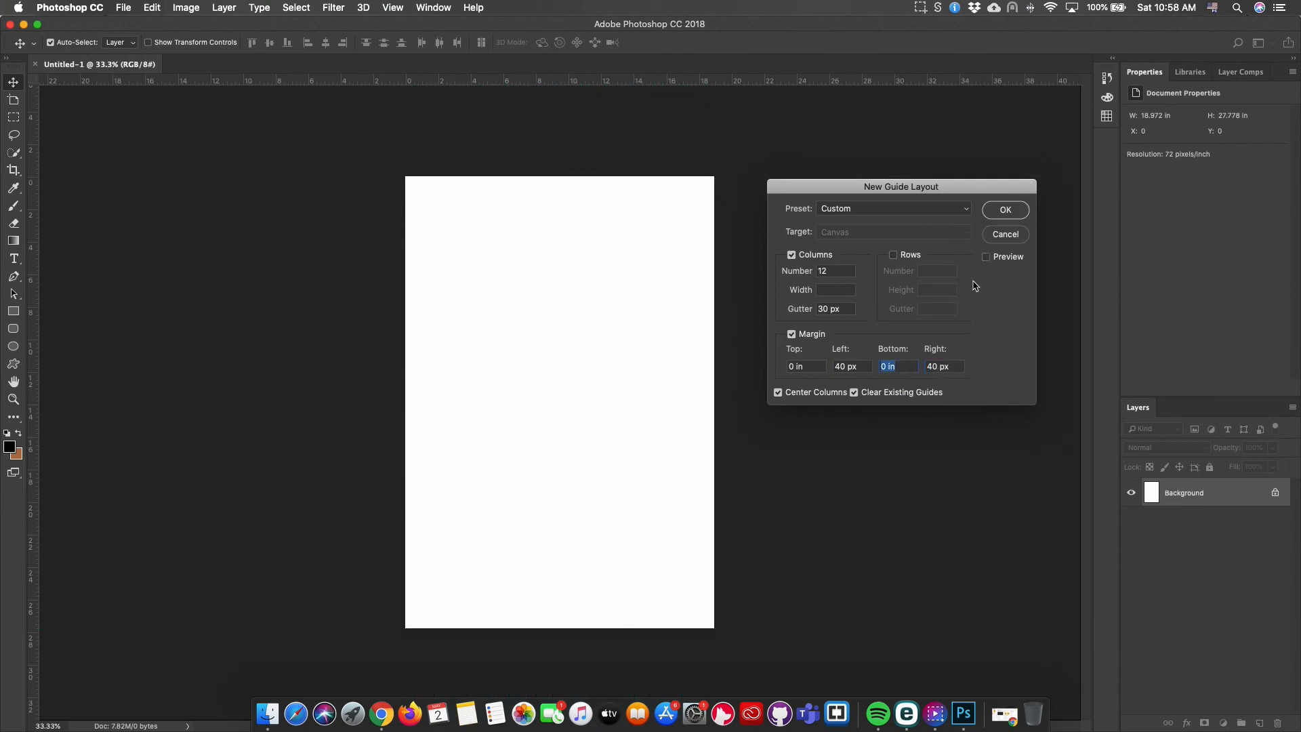
pyautogui.click(986, 258)
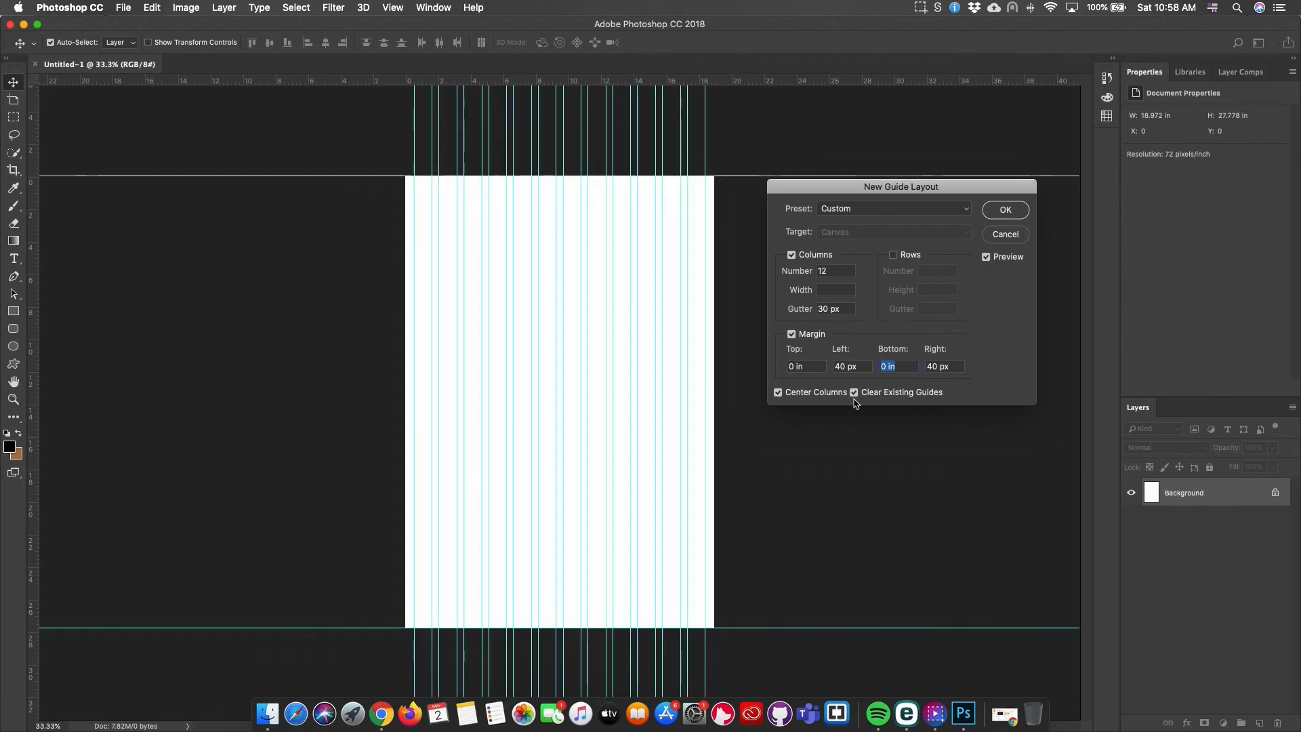
pyautogui.click(1005, 210)
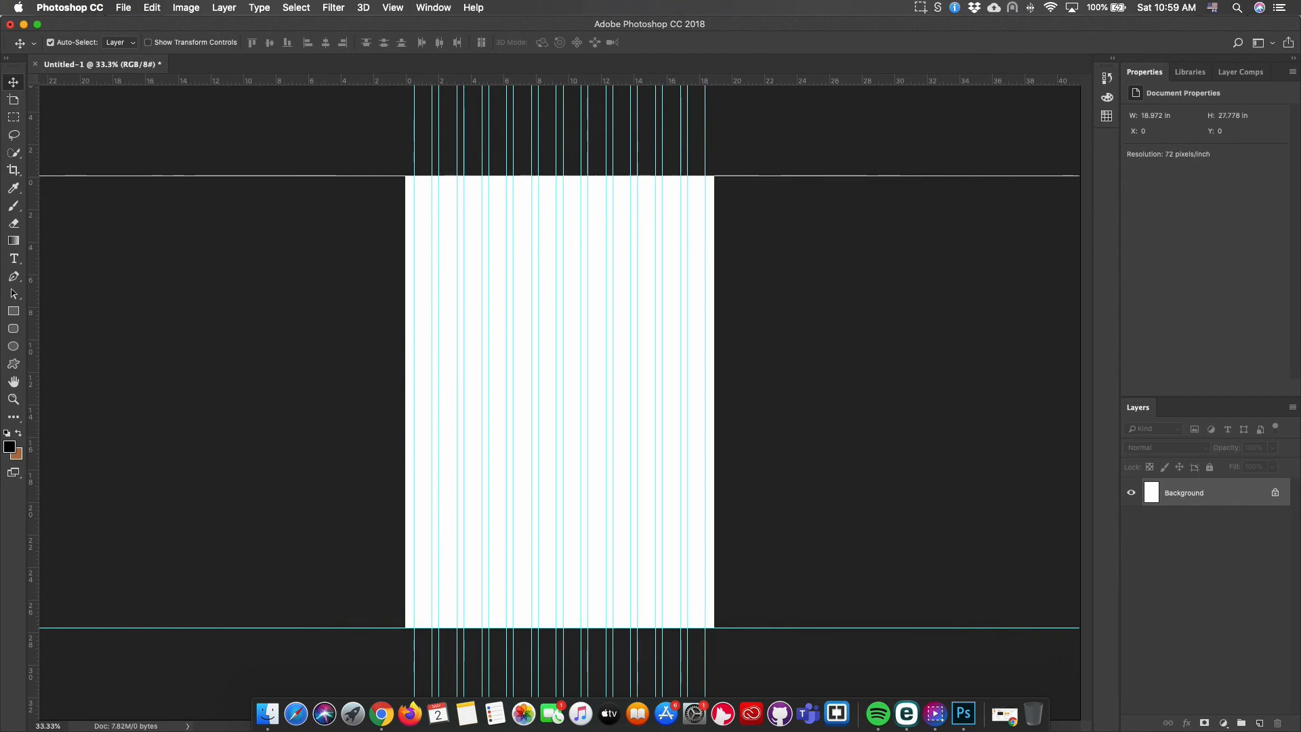
# Place the wireframe sketch IMG_5074 and stretch it to about 78% width and 64% height so its page frame fills the canvas
pyautogui.moveTo(950, 489); pyautogui.dragTo(805, 380)
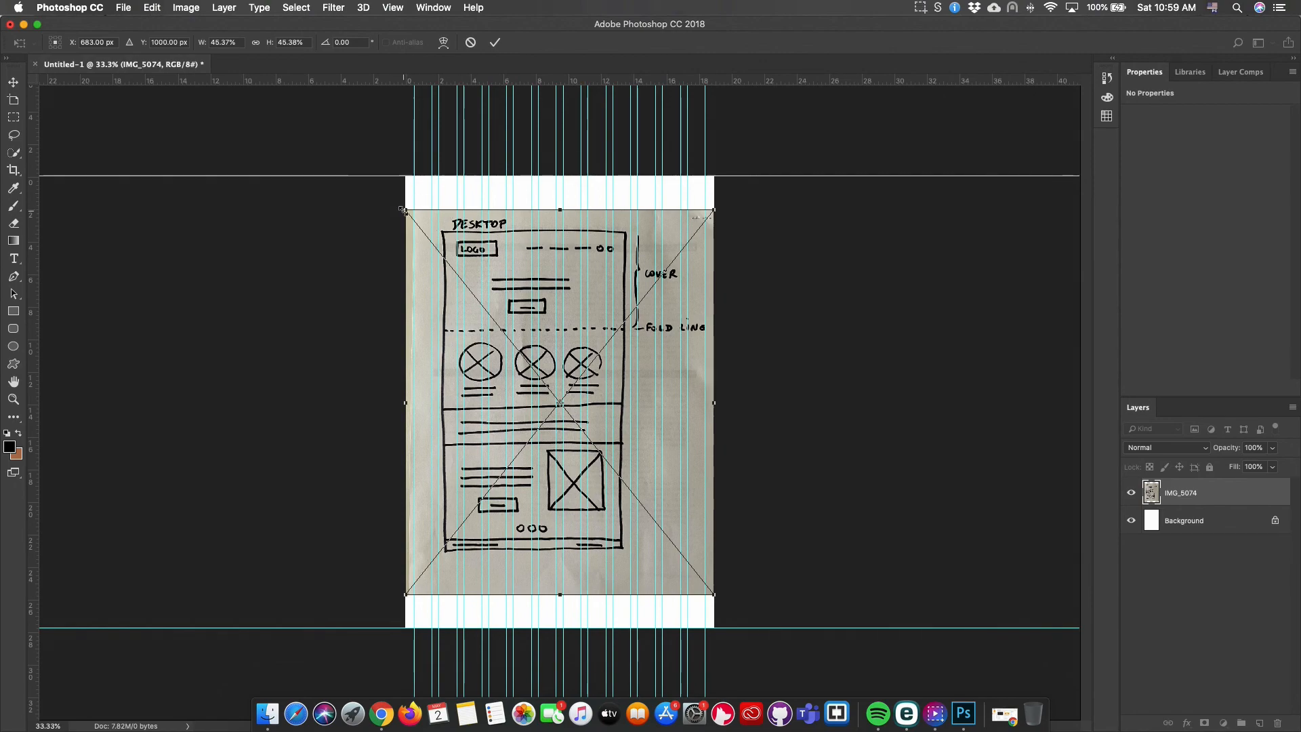
pyautogui.moveTo(401, 210)
pyautogui.mouseDown()
pyautogui.moveTo(359, 153)
pyautogui.moveTo(380, 181)
pyautogui.mouseUp()
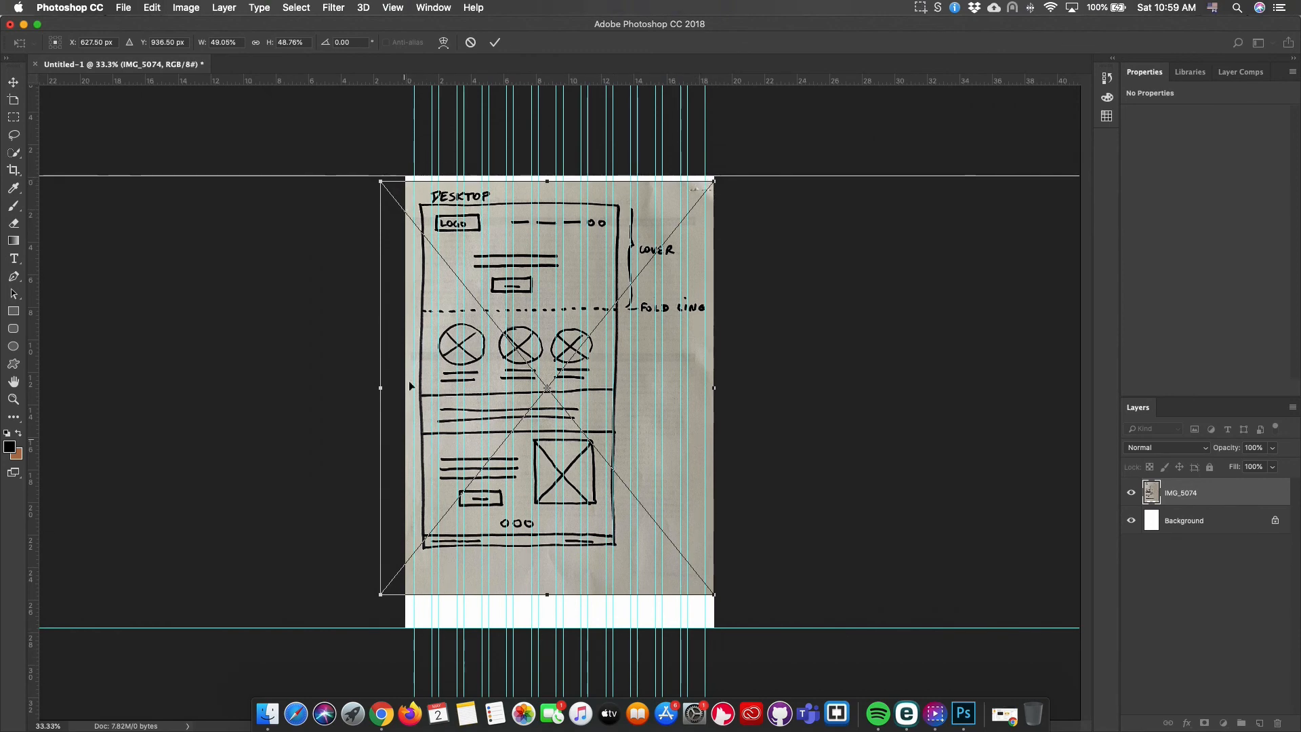
pyautogui.moveTo(380, 182); pyautogui.dragTo(359, 151)
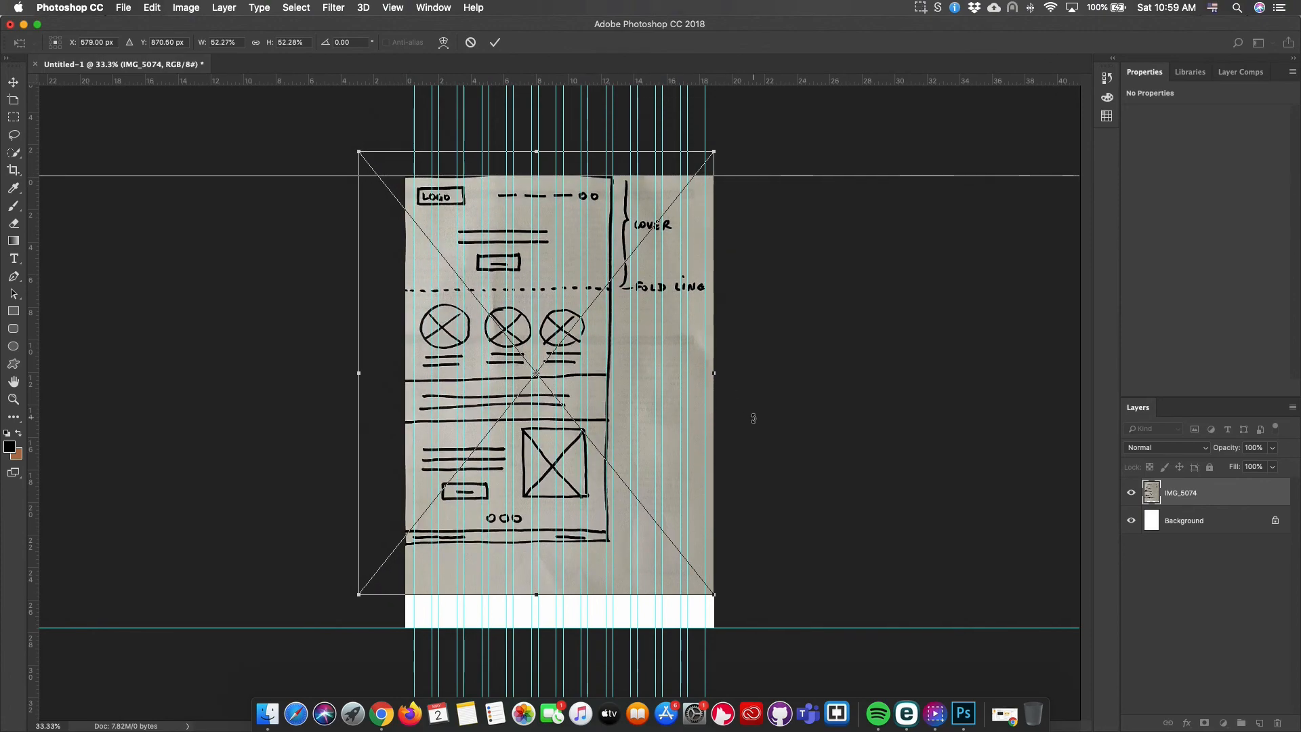
pyautogui.moveTo(717, 373); pyautogui.dragTo(870, 371)
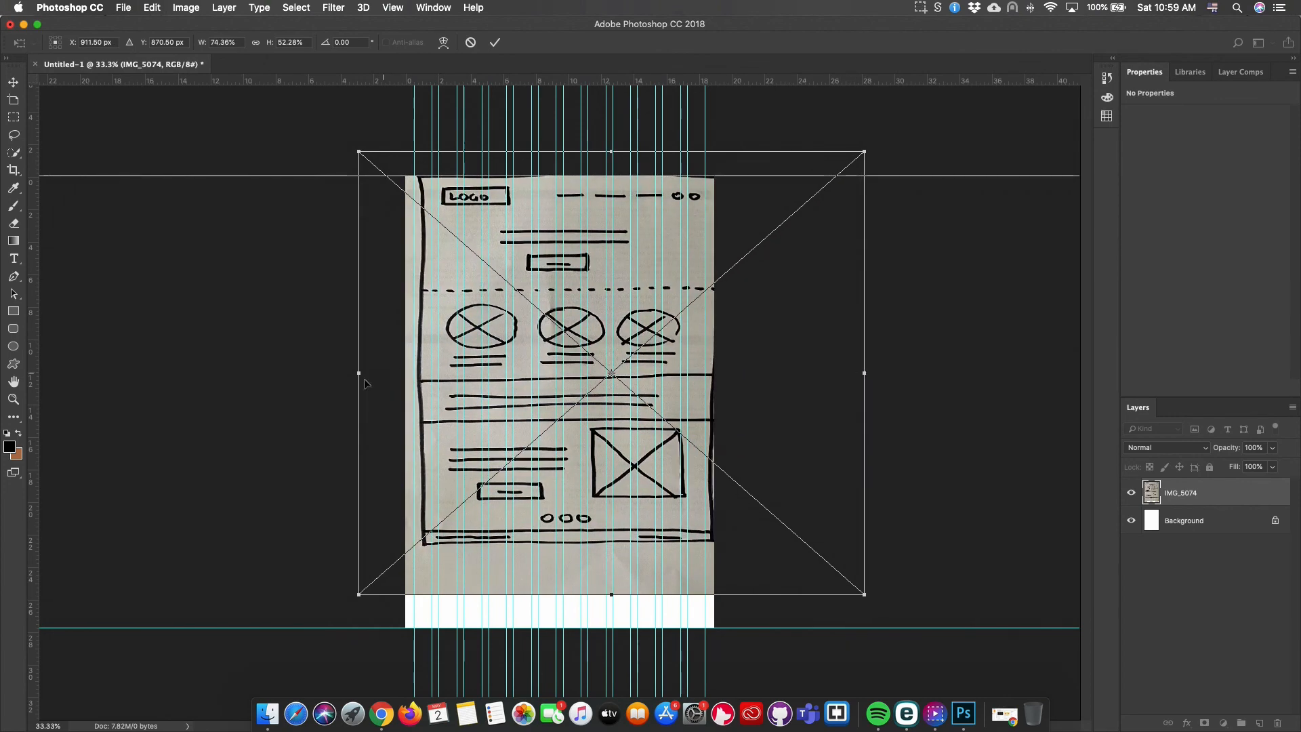
pyautogui.moveTo(358, 372); pyautogui.dragTo(339, 370)
pyautogui.moveTo(603, 594); pyautogui.dragTo(602, 689)
pyautogui.moveTo(865, 422); pyautogui.dragTo(872, 422)
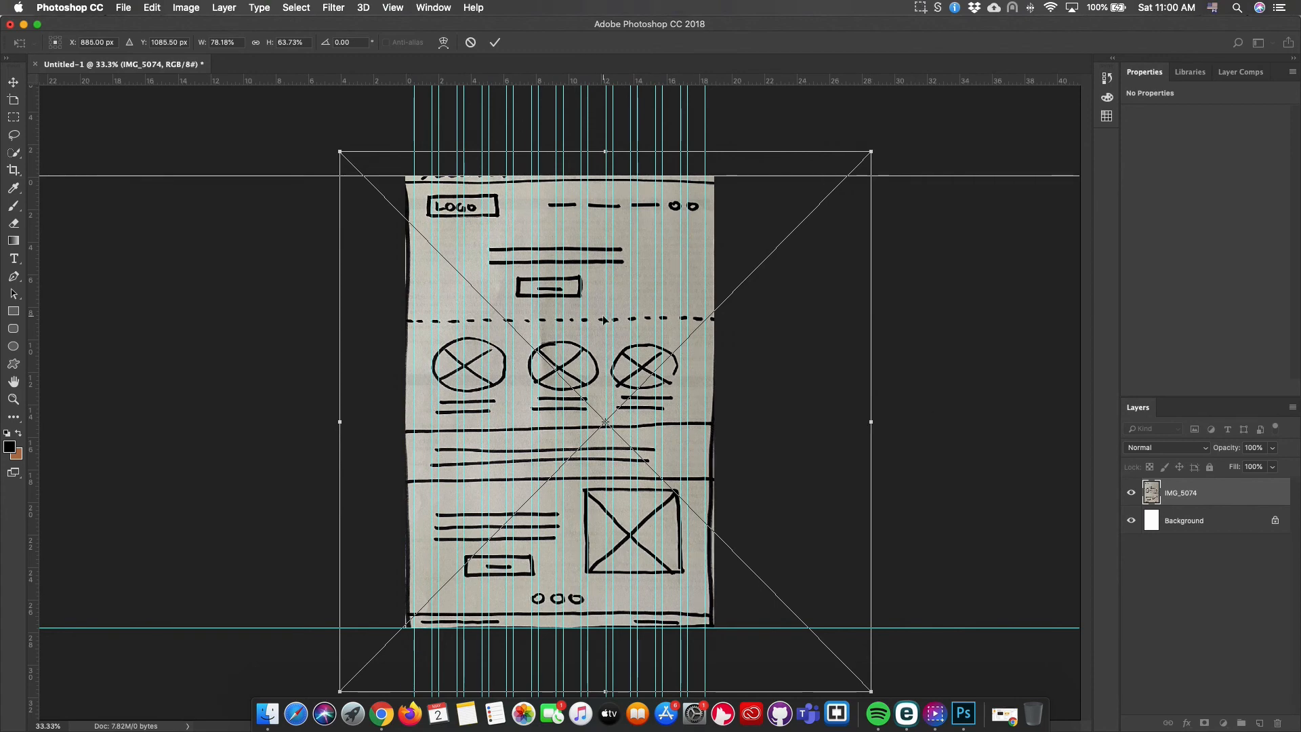
pyautogui.press('Return')
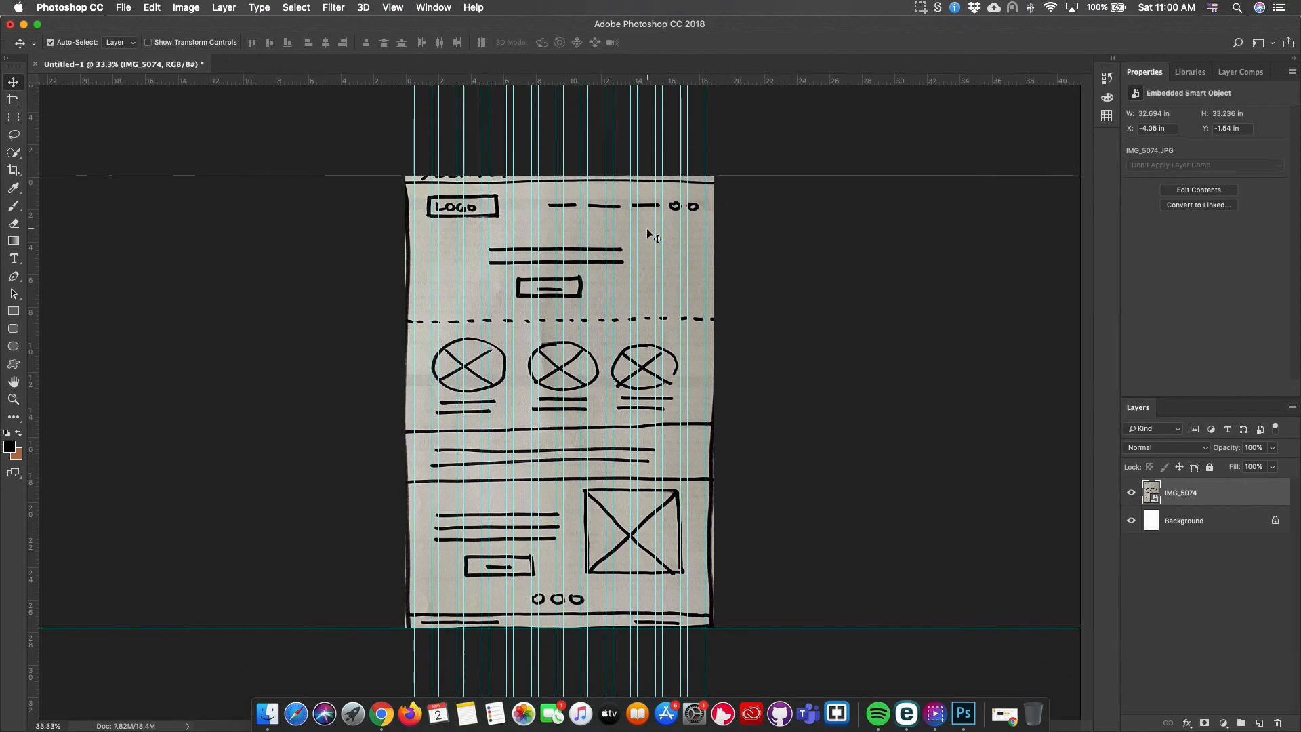
# Turn on snapping to guides
pyautogui.click(388, 7)
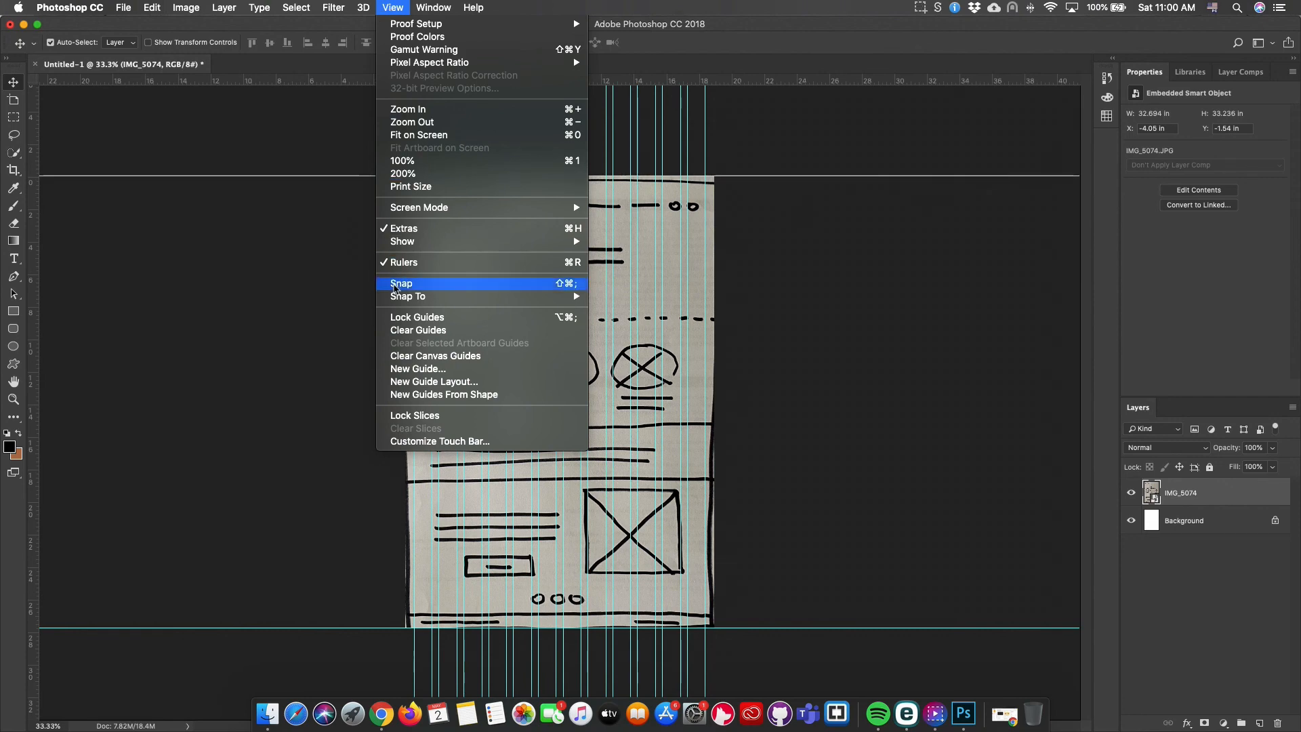
pyautogui.moveTo(408, 296)
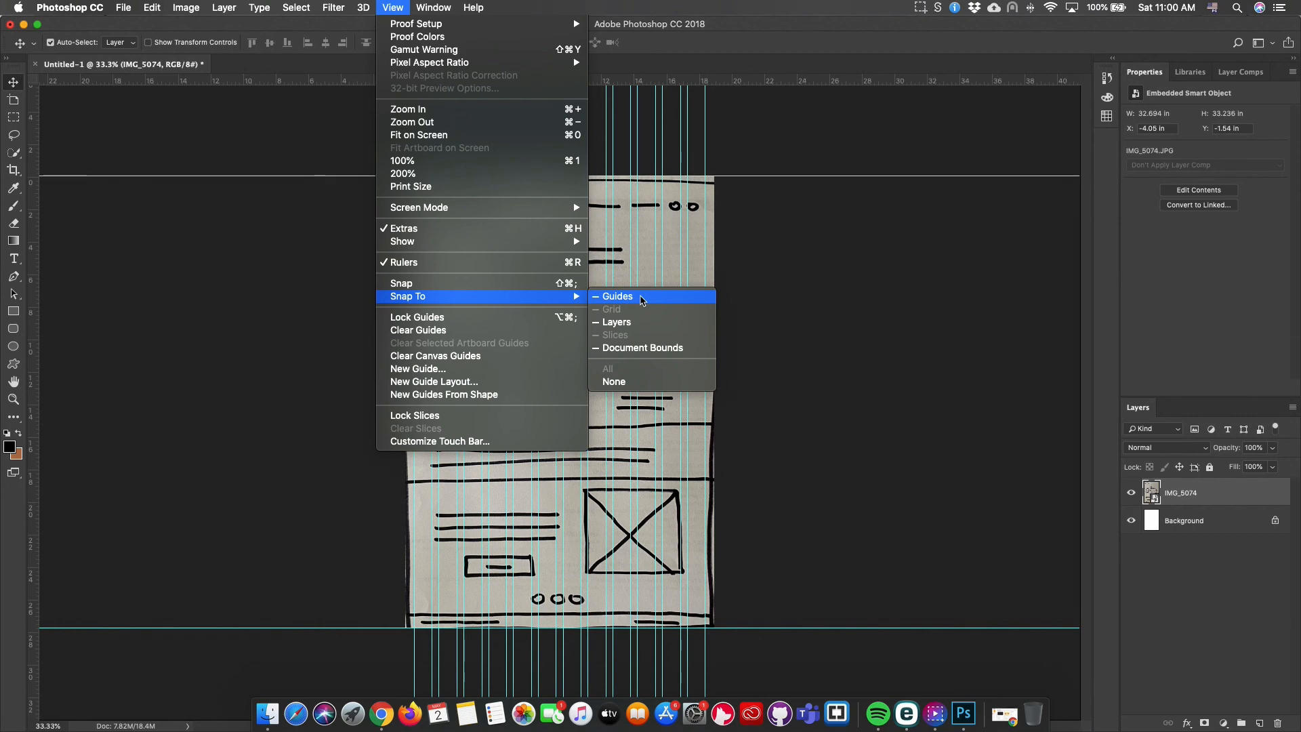
pyautogui.click(642, 299)
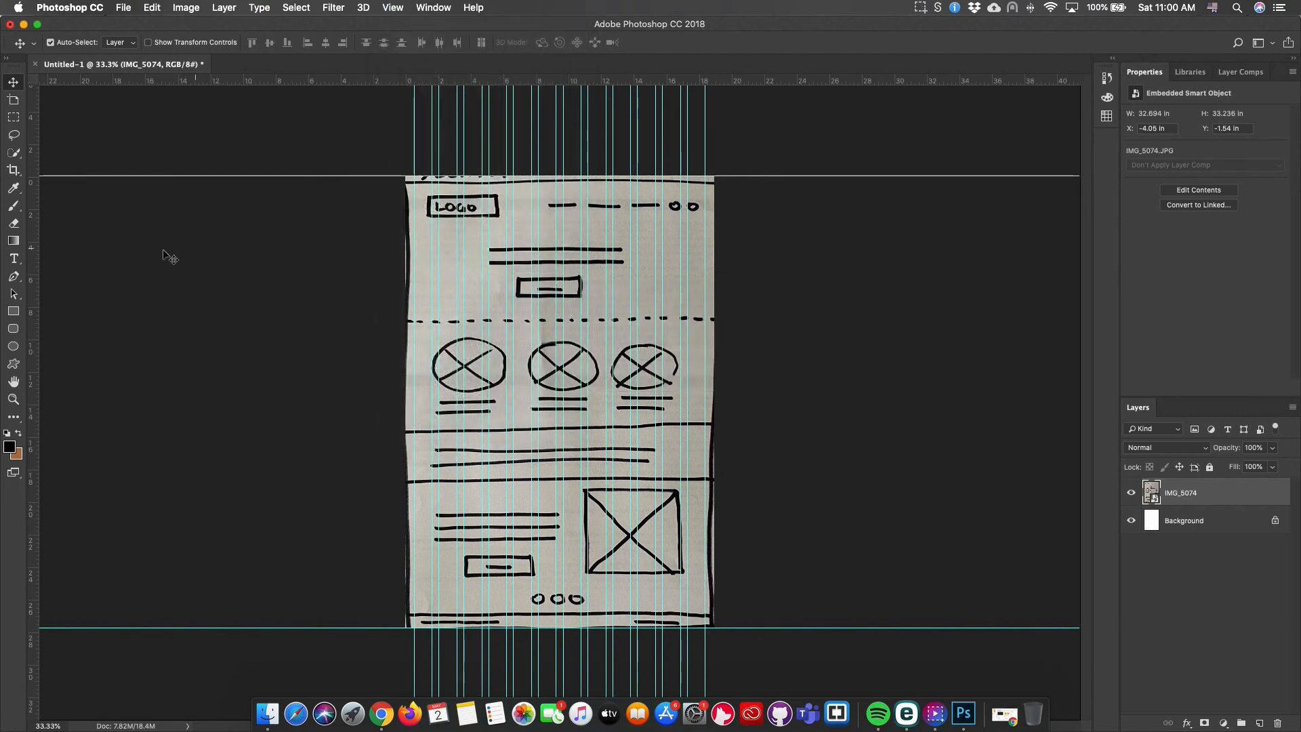
# Draw a black rectangle about 300 × 106 px over the sketched logo, starting at the left margin guide
pyautogui.click(12, 313)
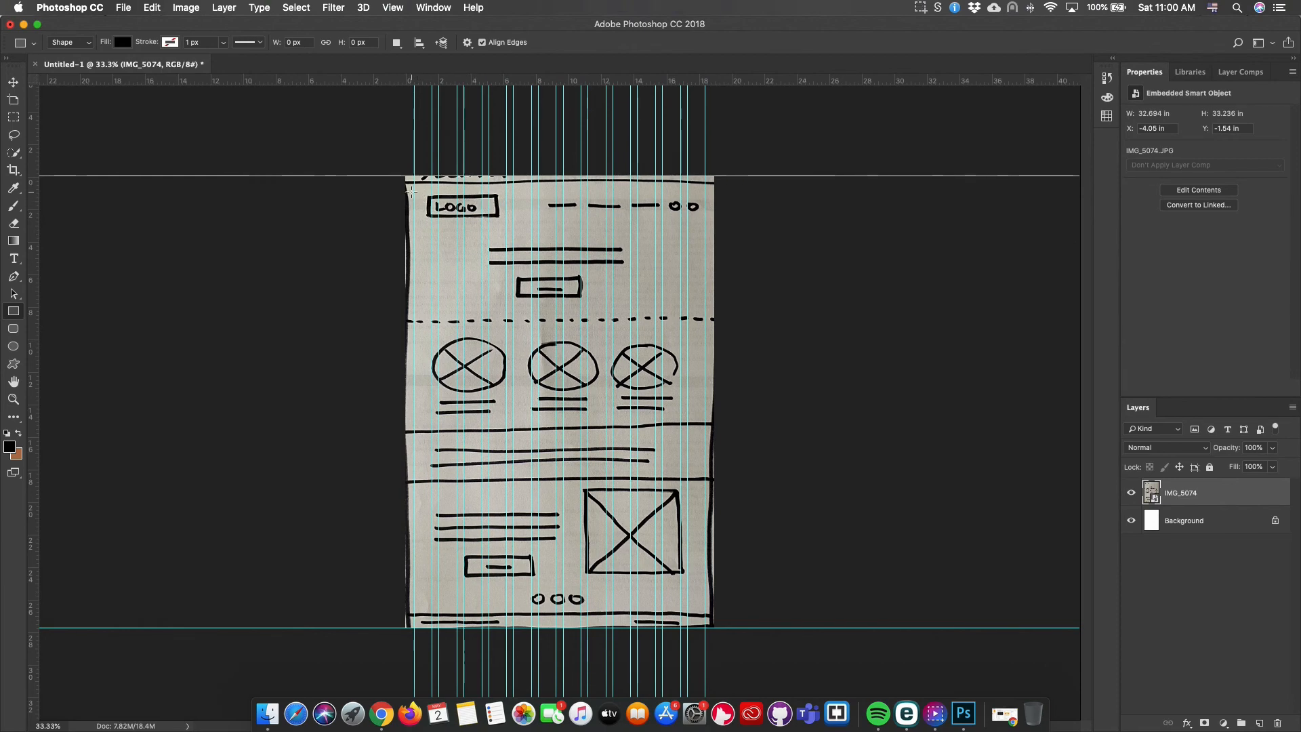
pyautogui.moveTo(414, 195); pyautogui.dragTo(482, 216)
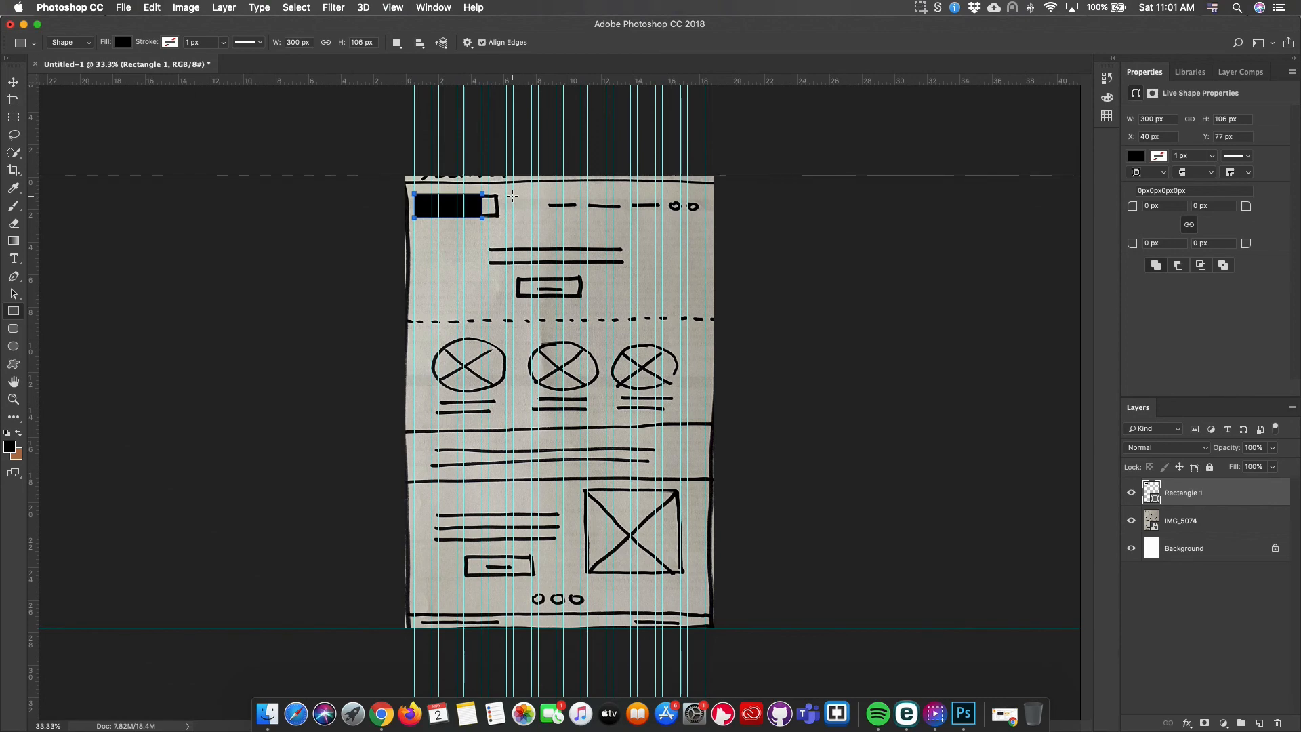
# Draw a black navigation rectangle about 190 × 34 px beside the logo block and place two copies in a row beside it
pyautogui.moveTo(512, 197); pyautogui.dragTo(556, 203)
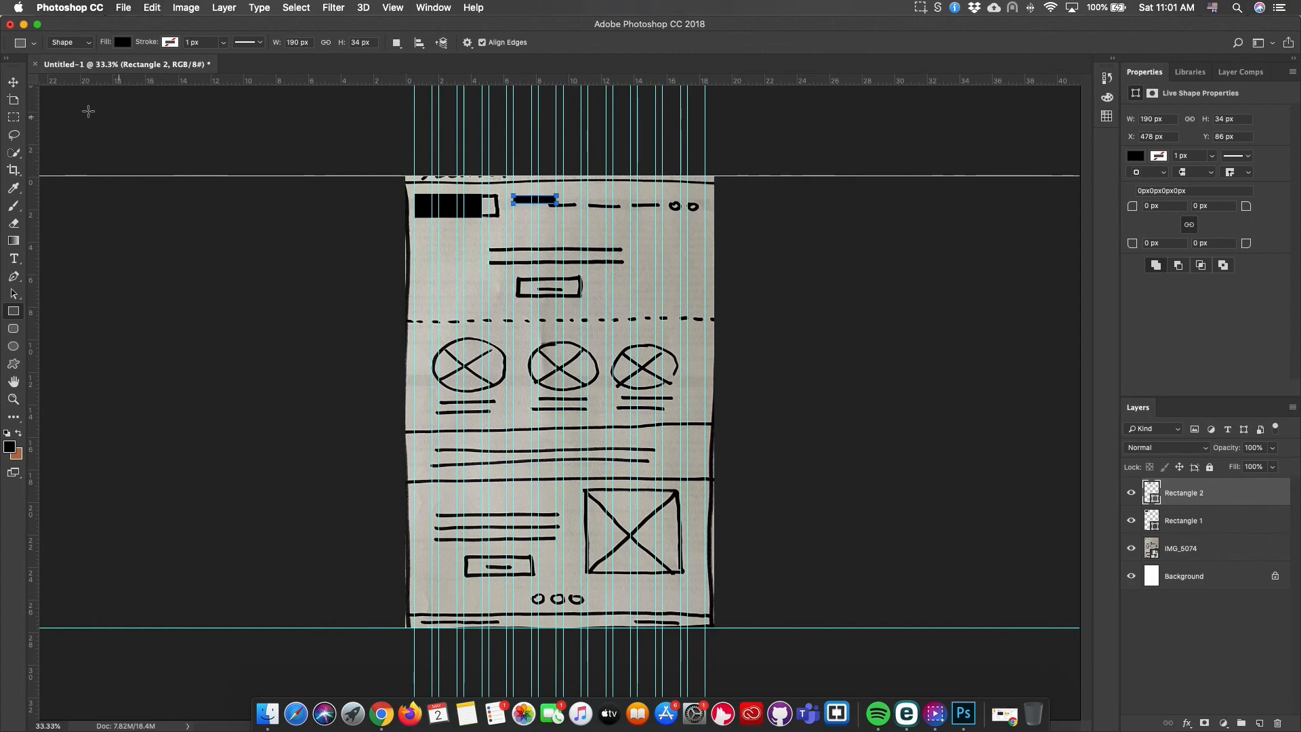
pyautogui.click(14, 83)
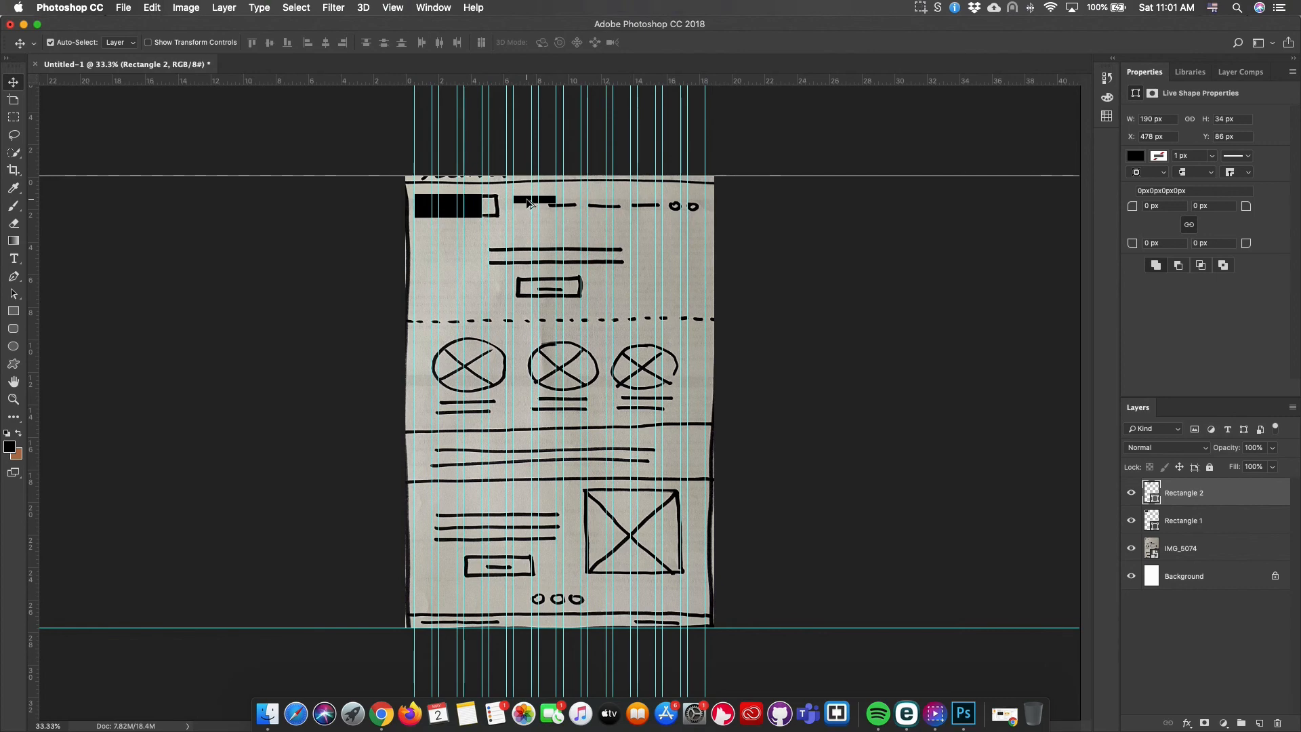
pyautogui.moveTo(528, 203); pyautogui.dragTo(624, 208)
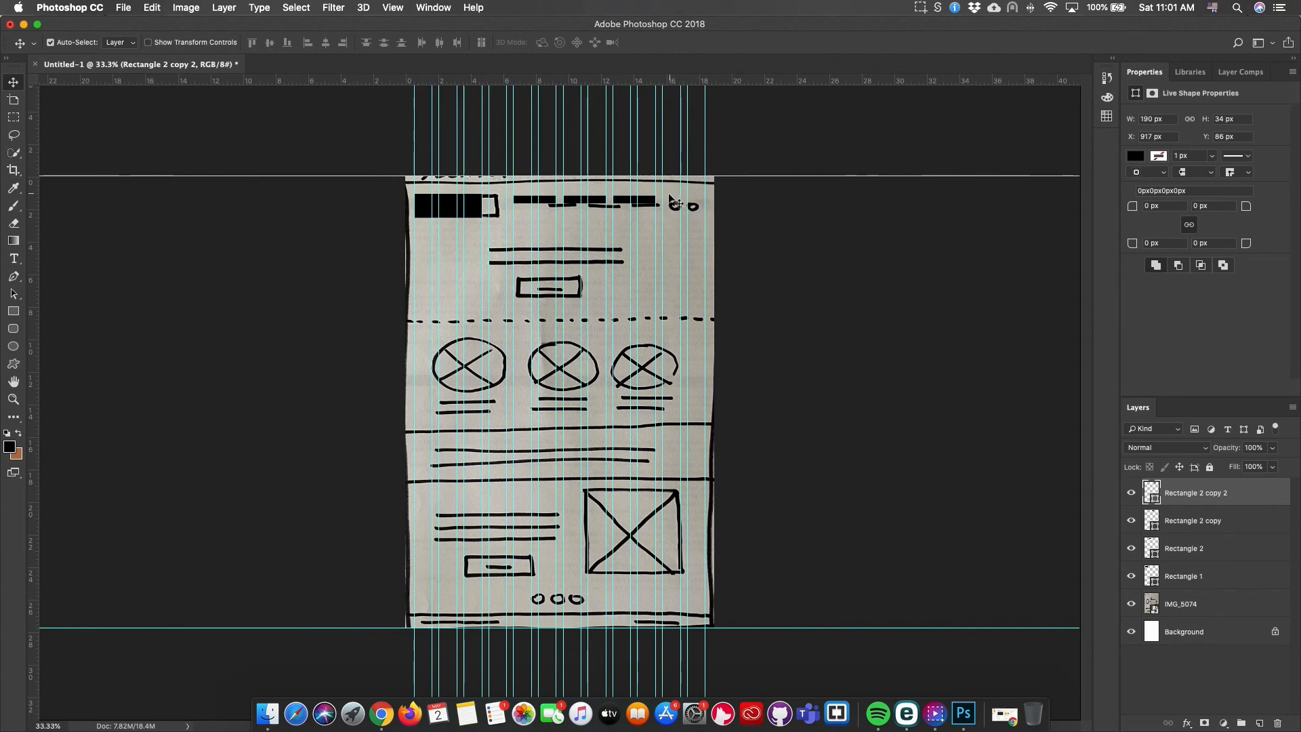
# Draw a rounded rectangle about 81 × 40 px with a 20 px radius after the navigation bars, near the first sketched header circle
pyautogui.click(14, 332)
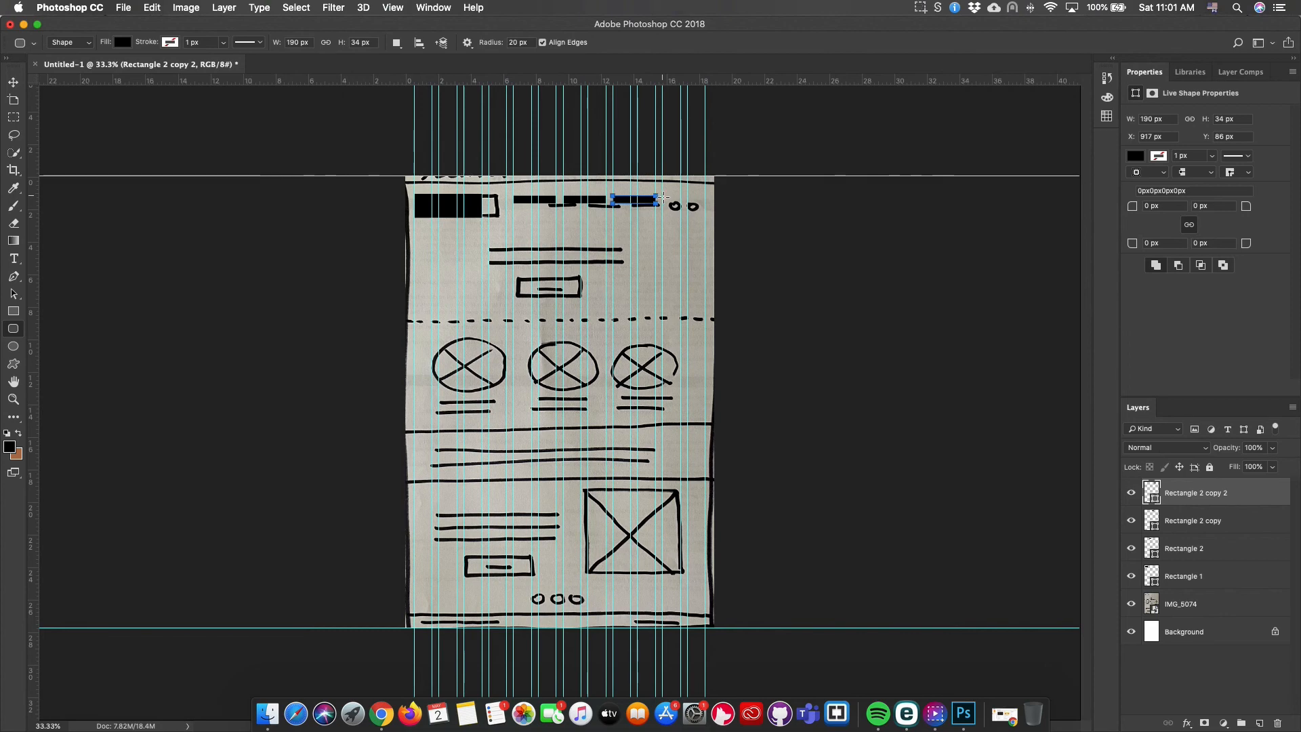
pyautogui.moveTo(662, 194); pyautogui.dragTo(683, 205)
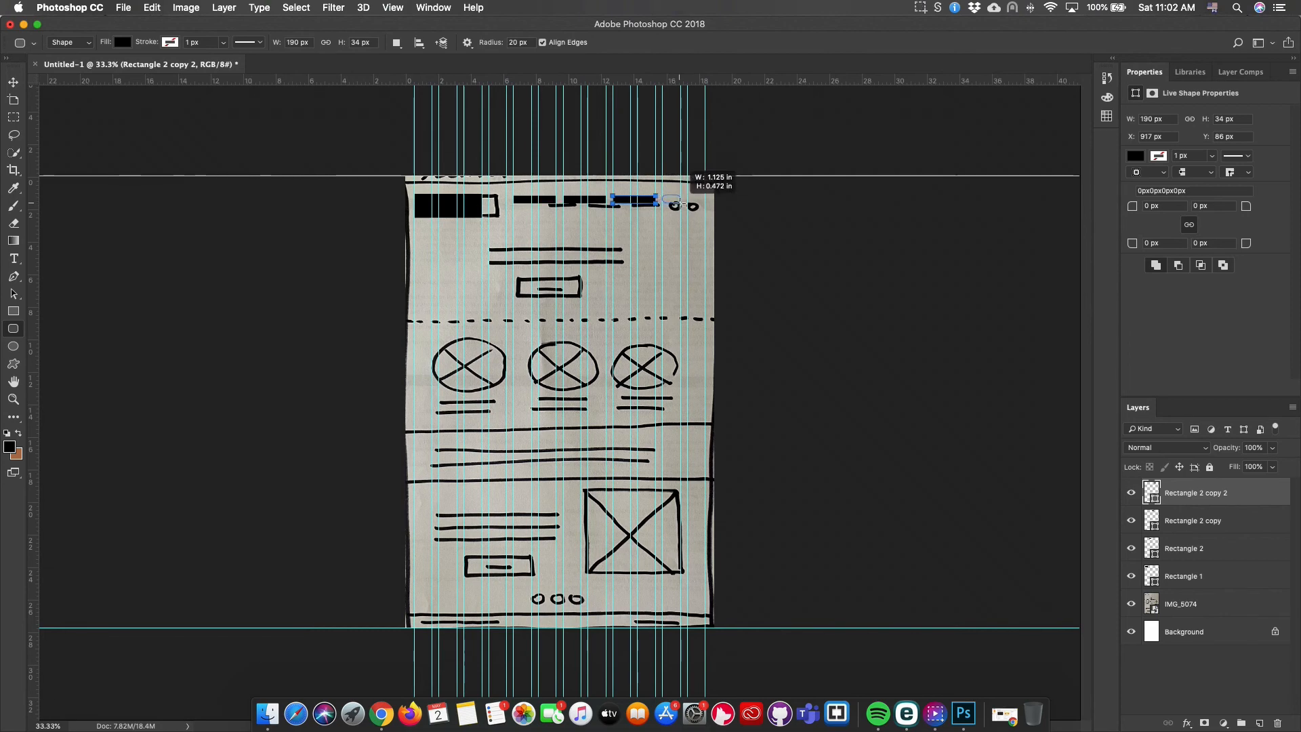
pyautogui.moveTo(676, 206); pyautogui.dragTo(676, 204)
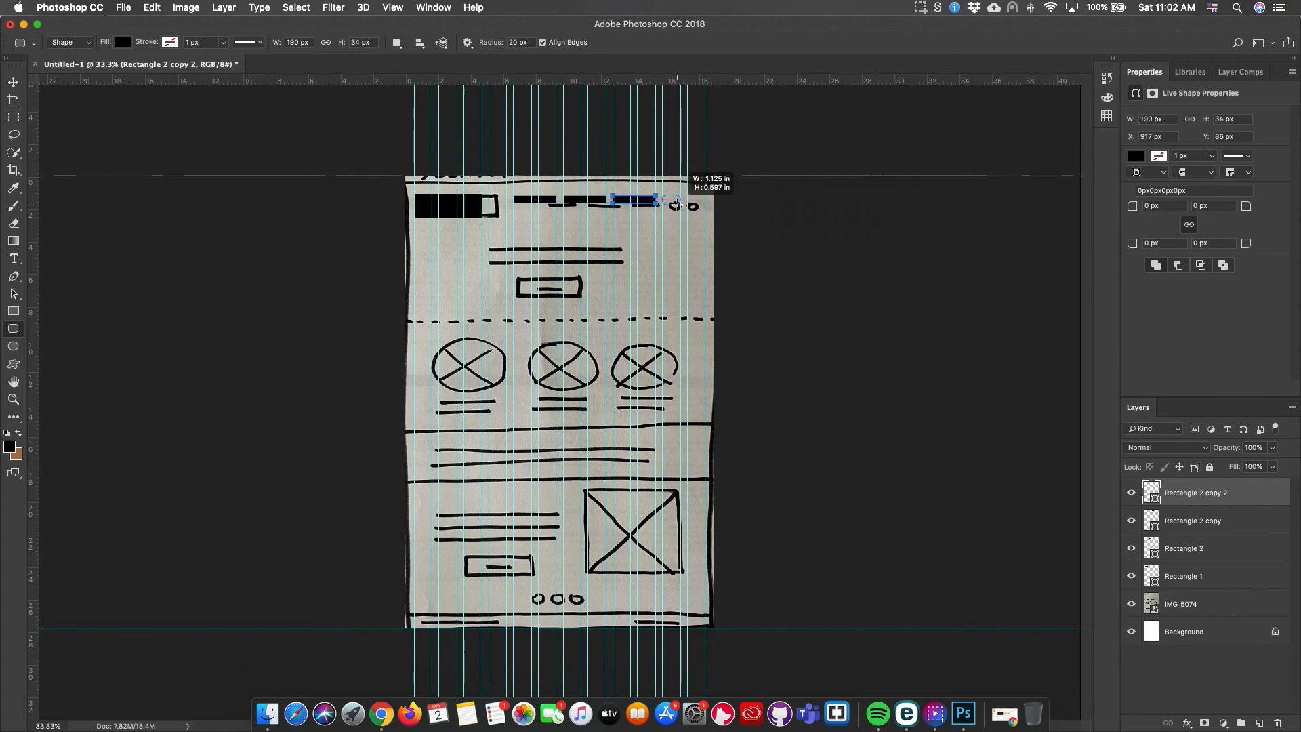
pyautogui.moveTo(676, 205); pyautogui.dragTo(676, 205)
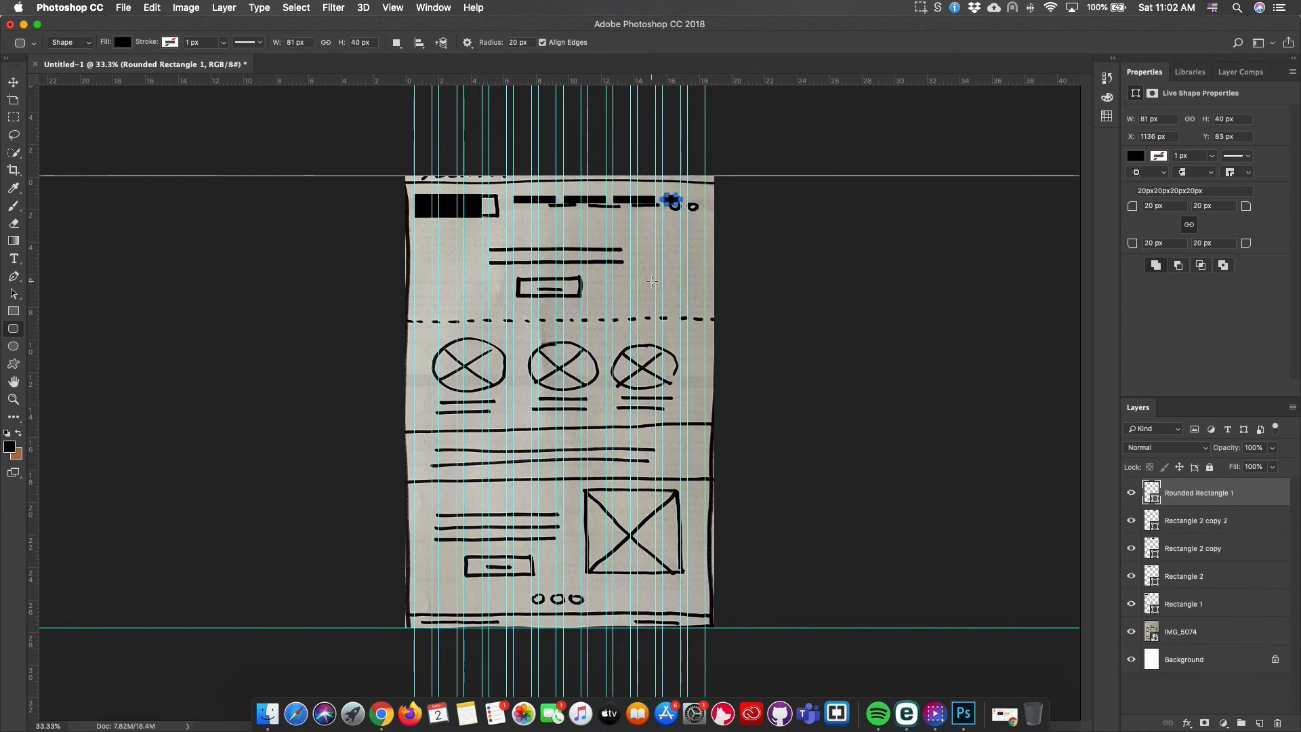
# Place a copy of the small rounded rectangle beside the original, over the second sketched header circle
pyautogui.press('v')
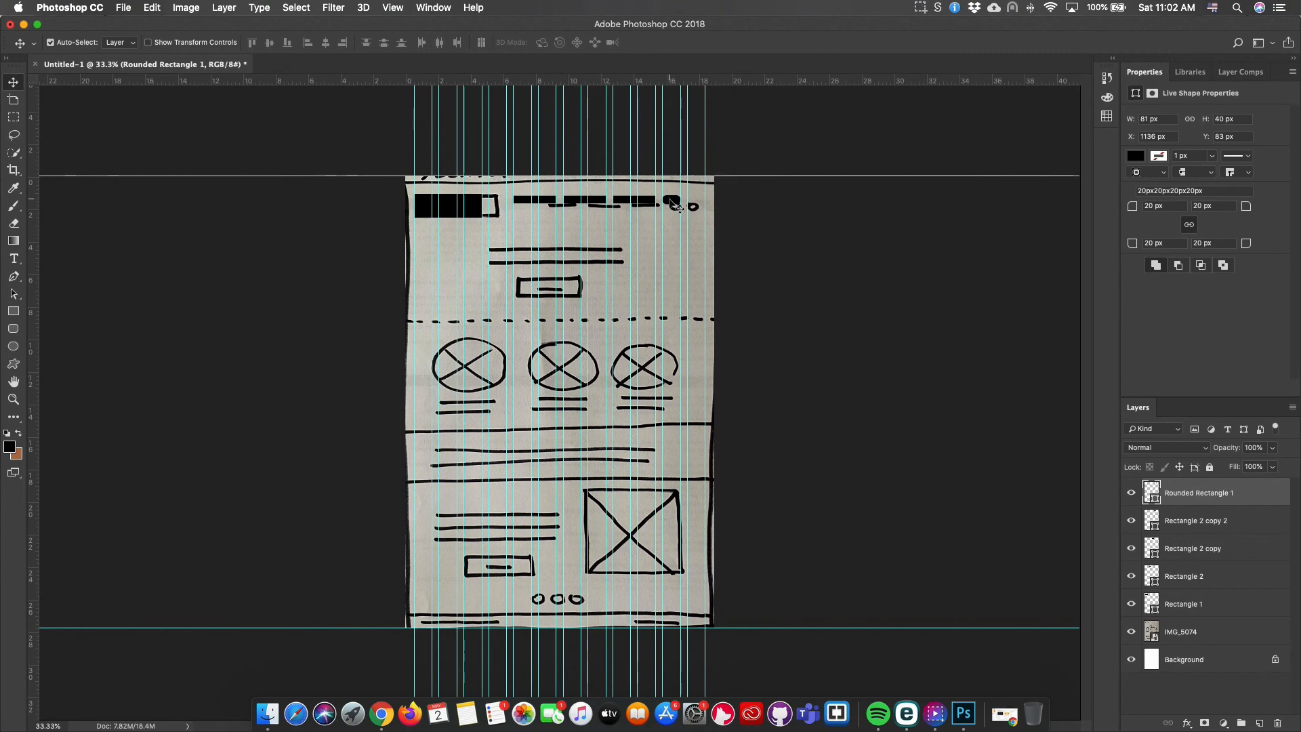
pyautogui.moveTo(679, 208); pyautogui.dragTo(698, 204)
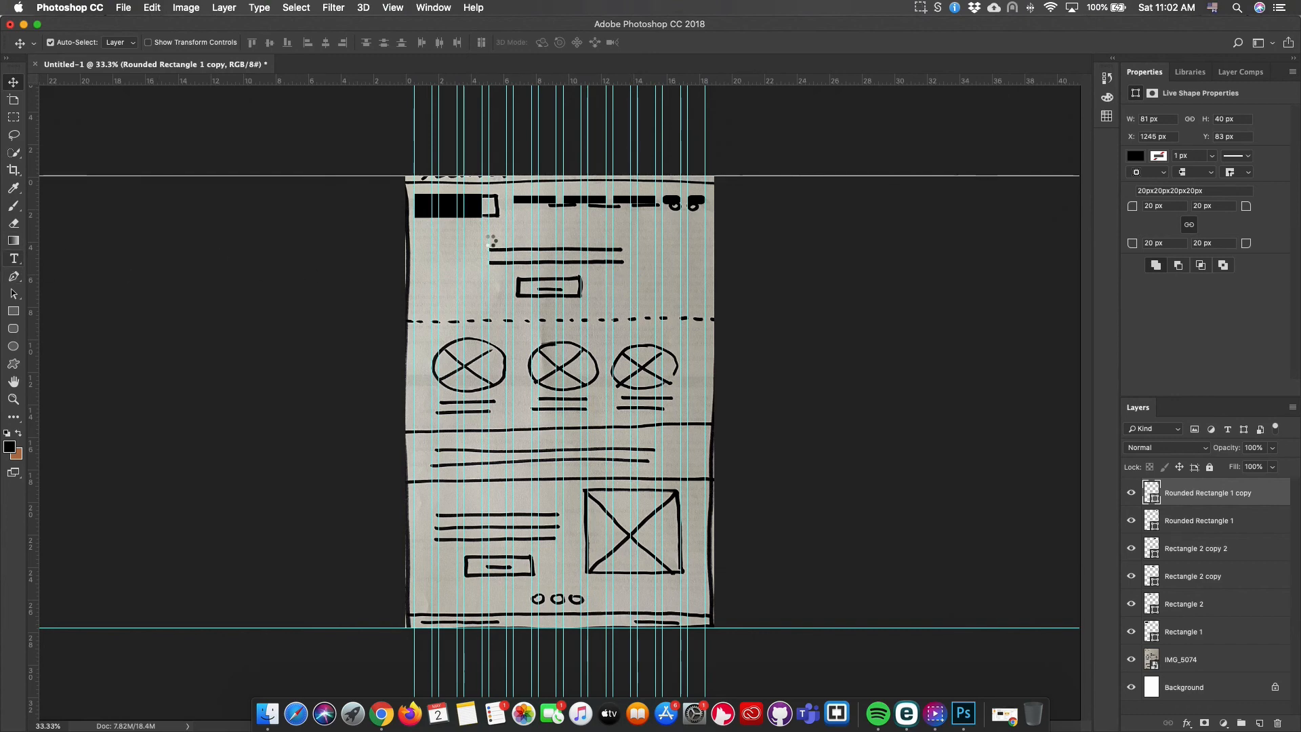
# Create a text box over the two sketched headline lines and fill it with Lorem Ipsum placeholder text
pyautogui.press('t')
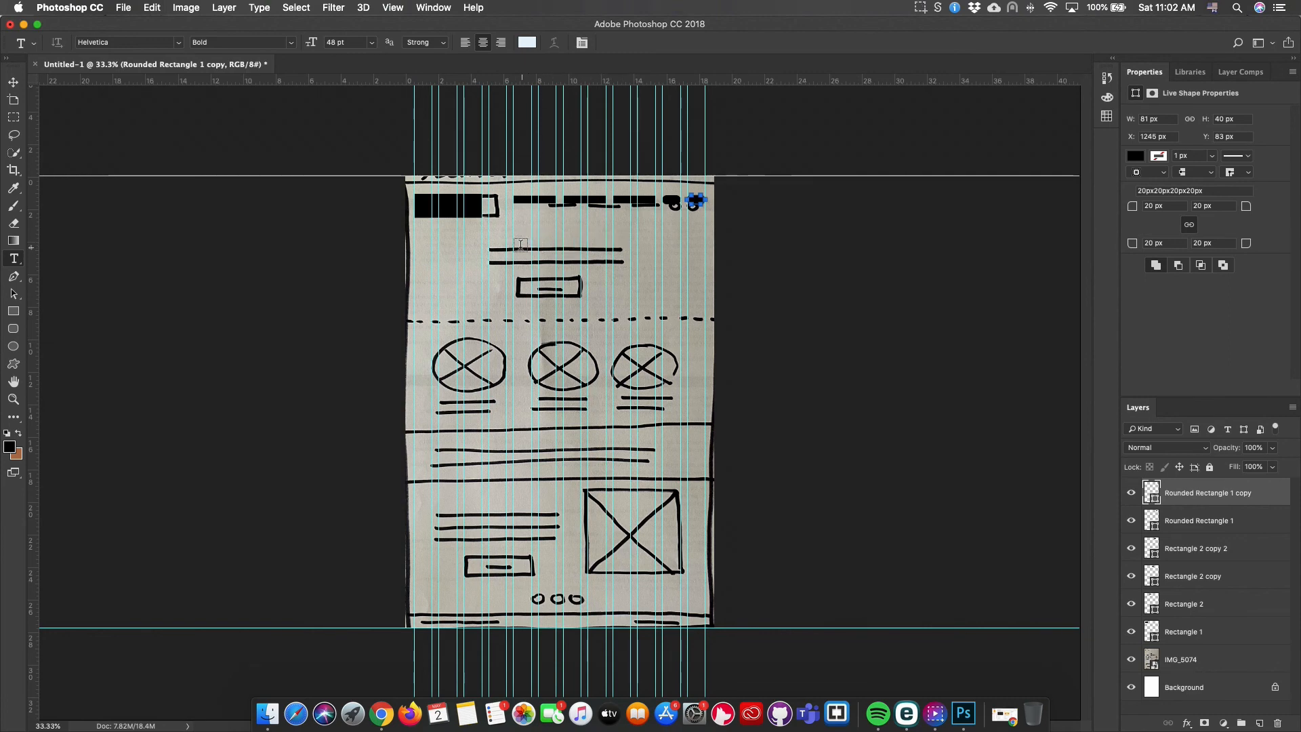
pyautogui.moveTo(487, 240); pyautogui.dragTo(632, 271)
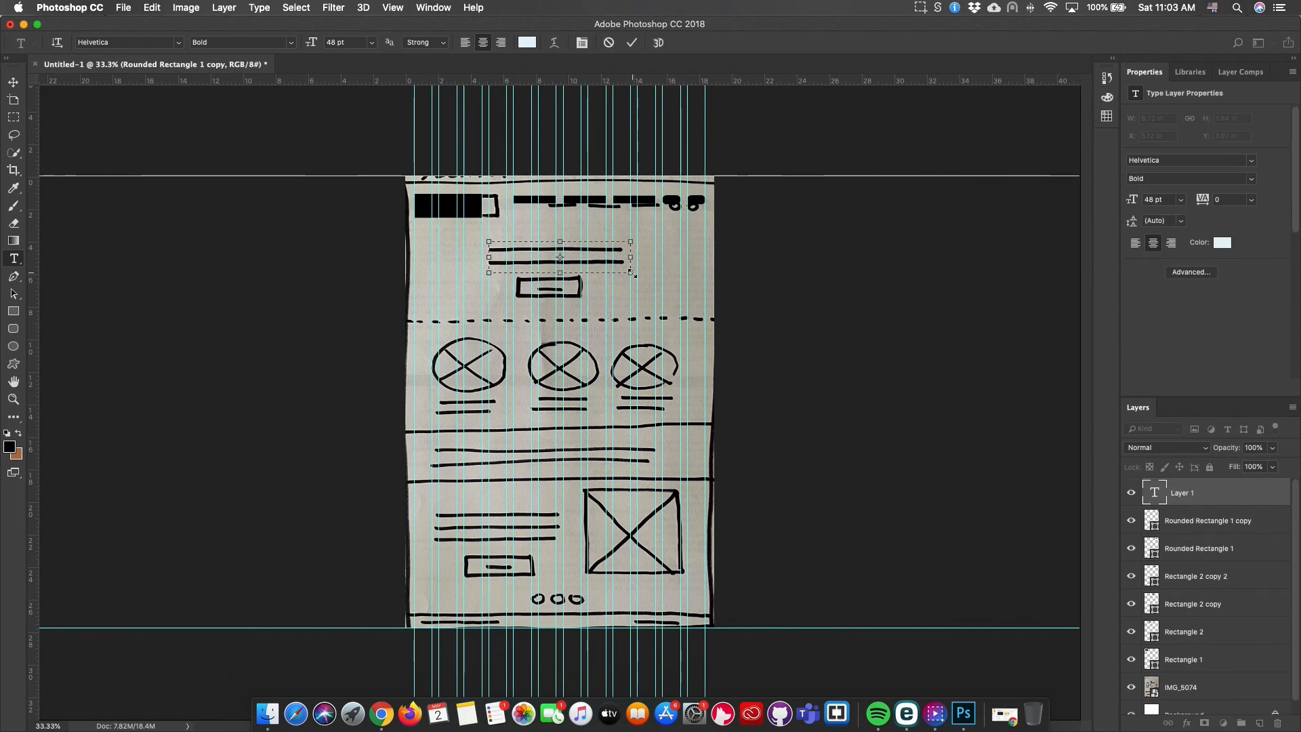
pyautogui.click(261, 8)
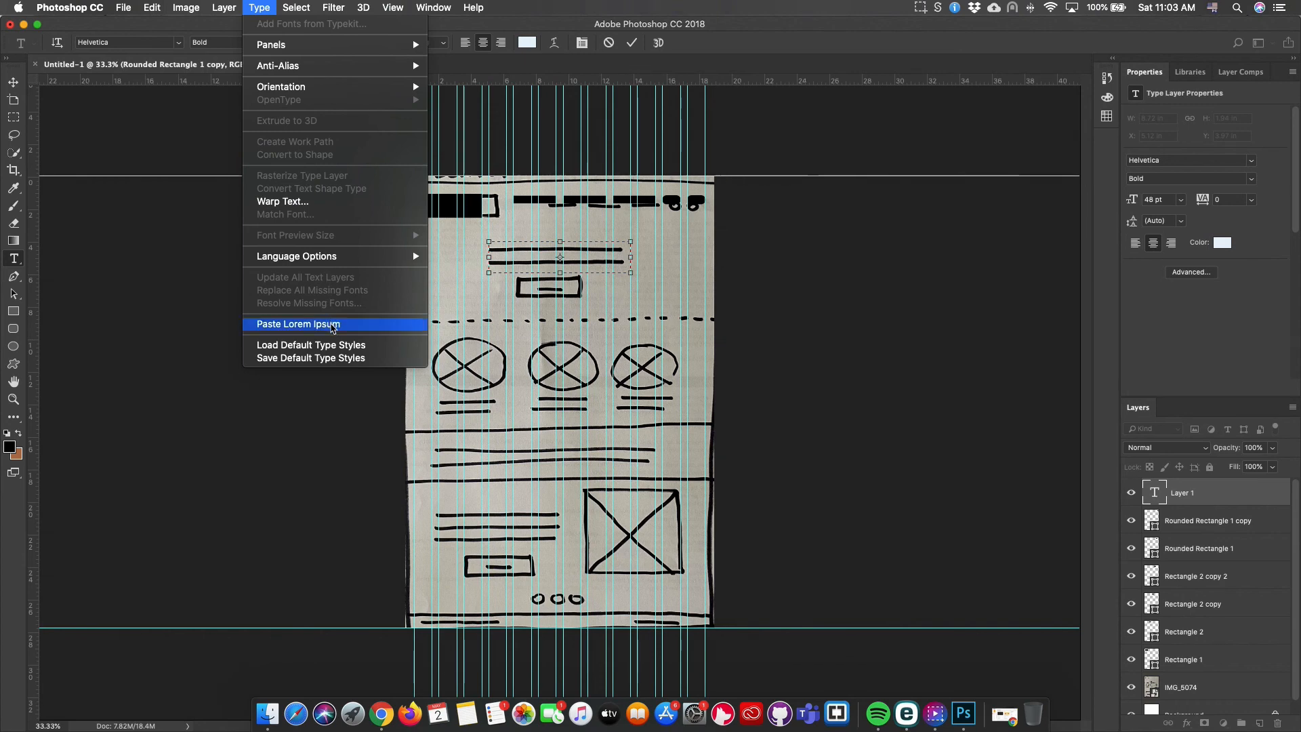
pyautogui.click(332, 325)
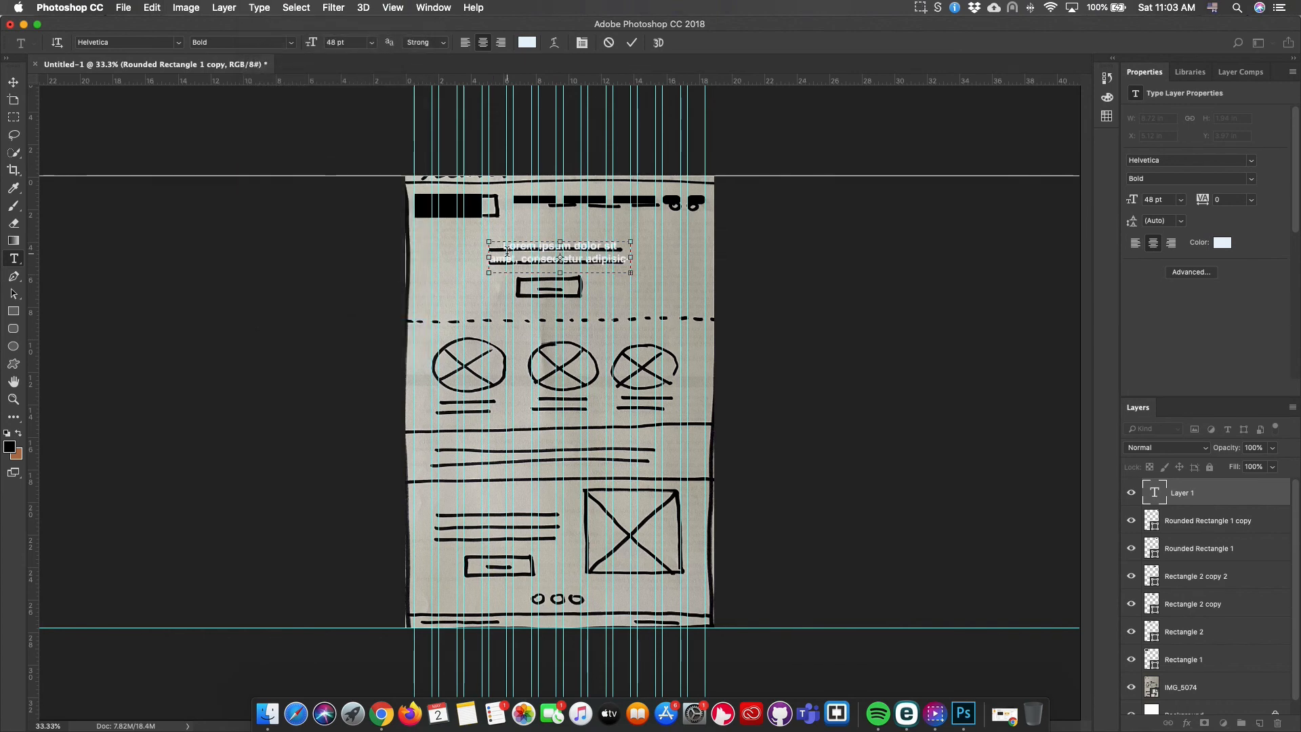
# Set all of the headline placeholder text to black and center-align it
pyautogui.press('super+a')
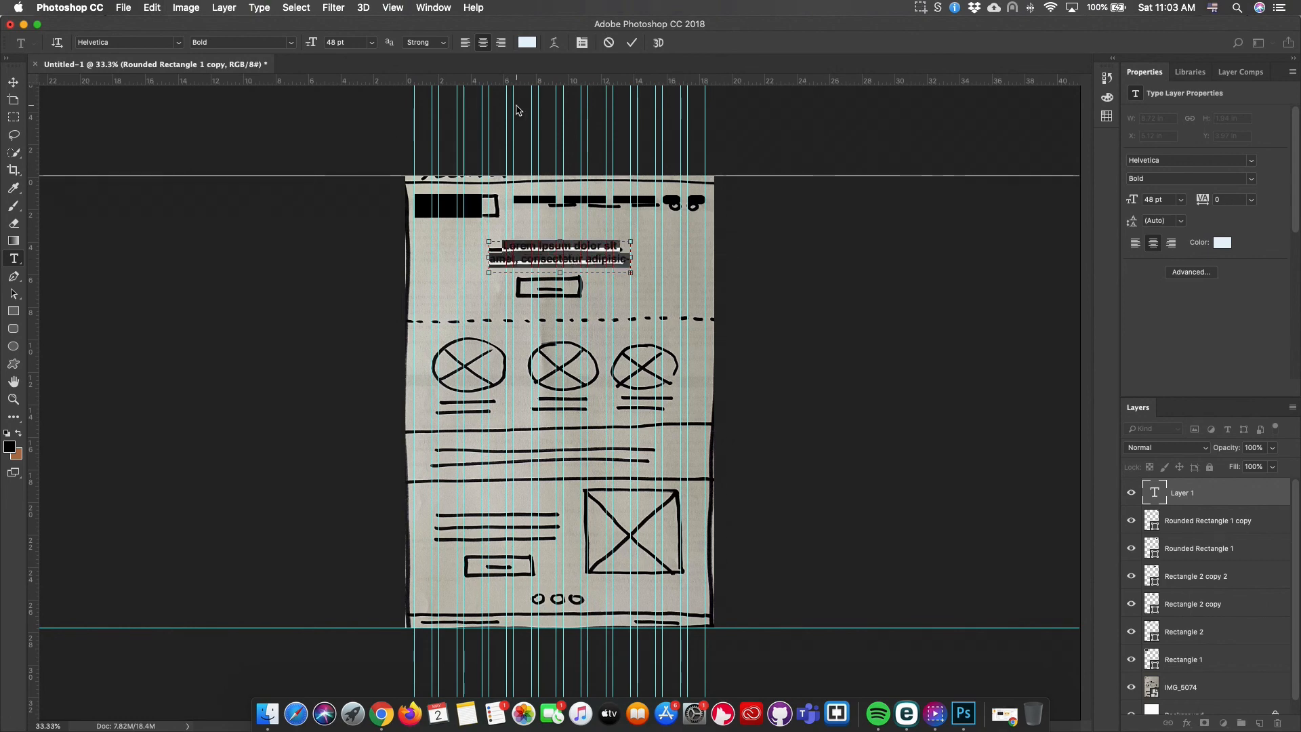
pyautogui.click(526, 42)
pyautogui.moveTo(920, 458); pyautogui.dragTo(847, 568)
pyautogui.click(1191, 373)
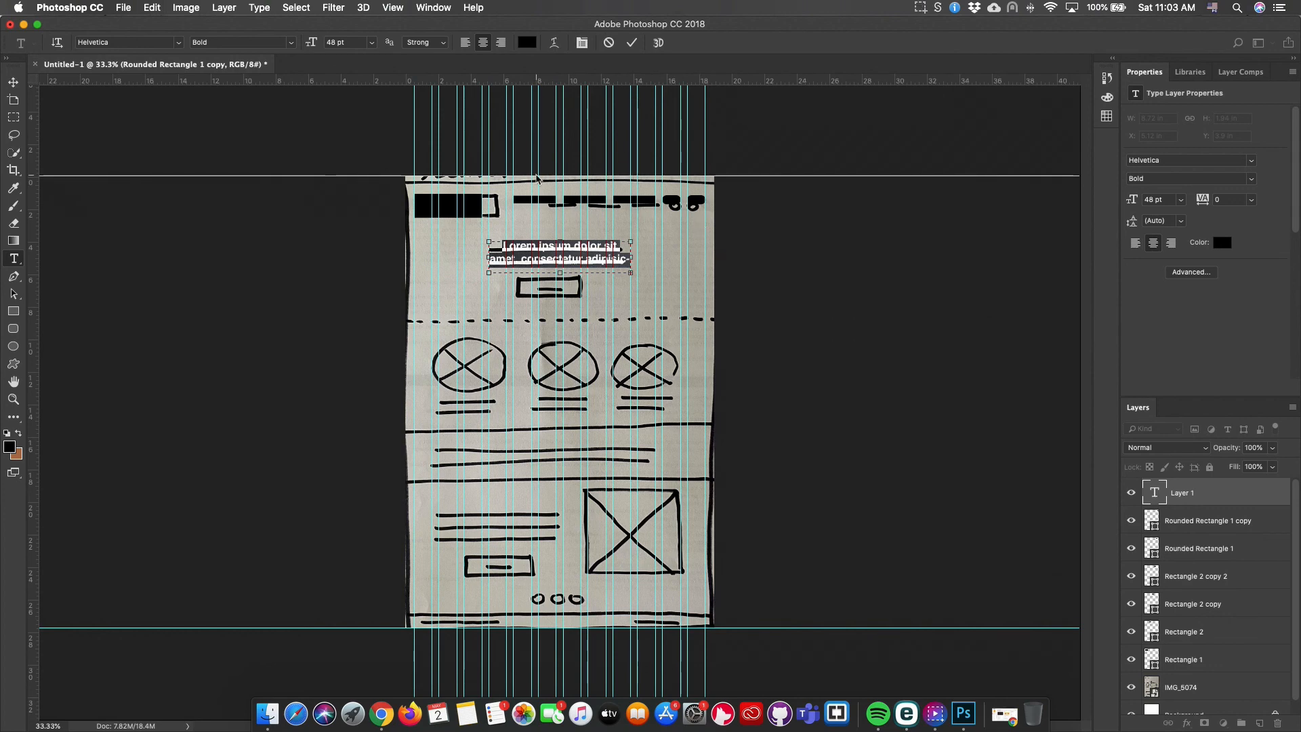
pyautogui.click(466, 44)
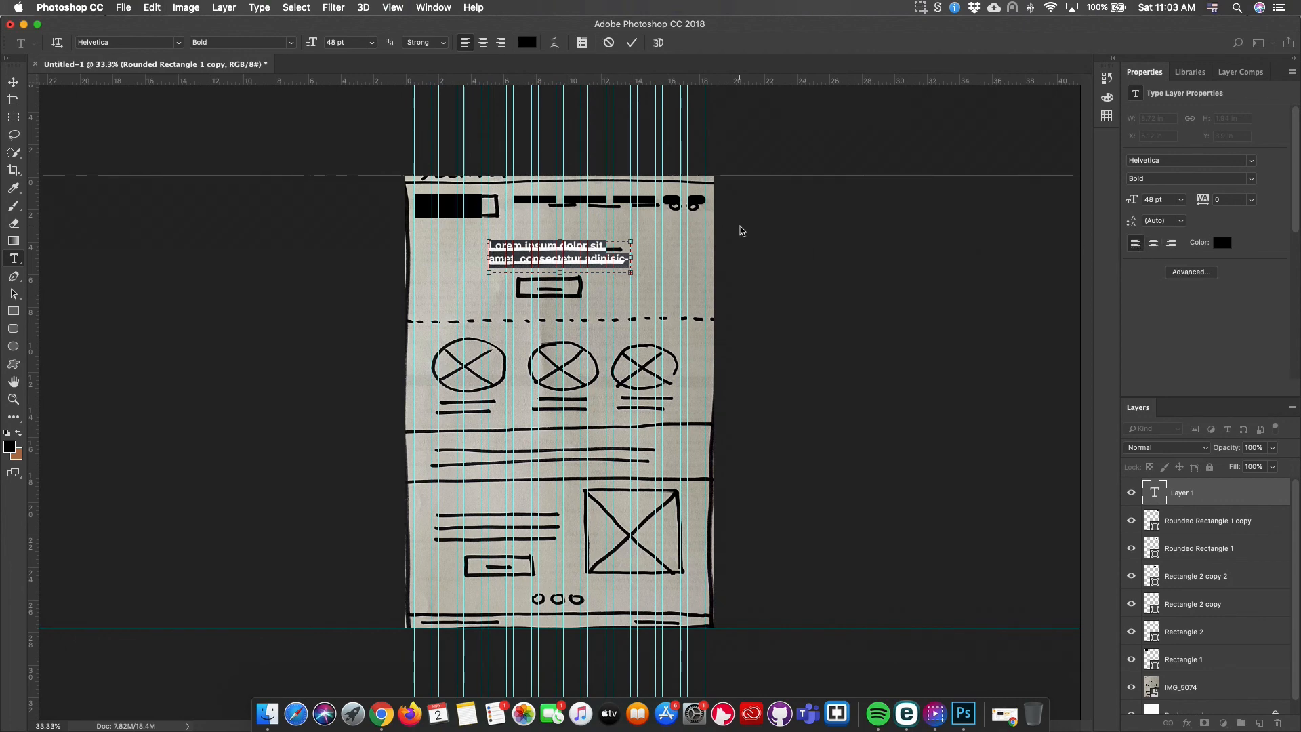
pyautogui.press('super+shift+c')
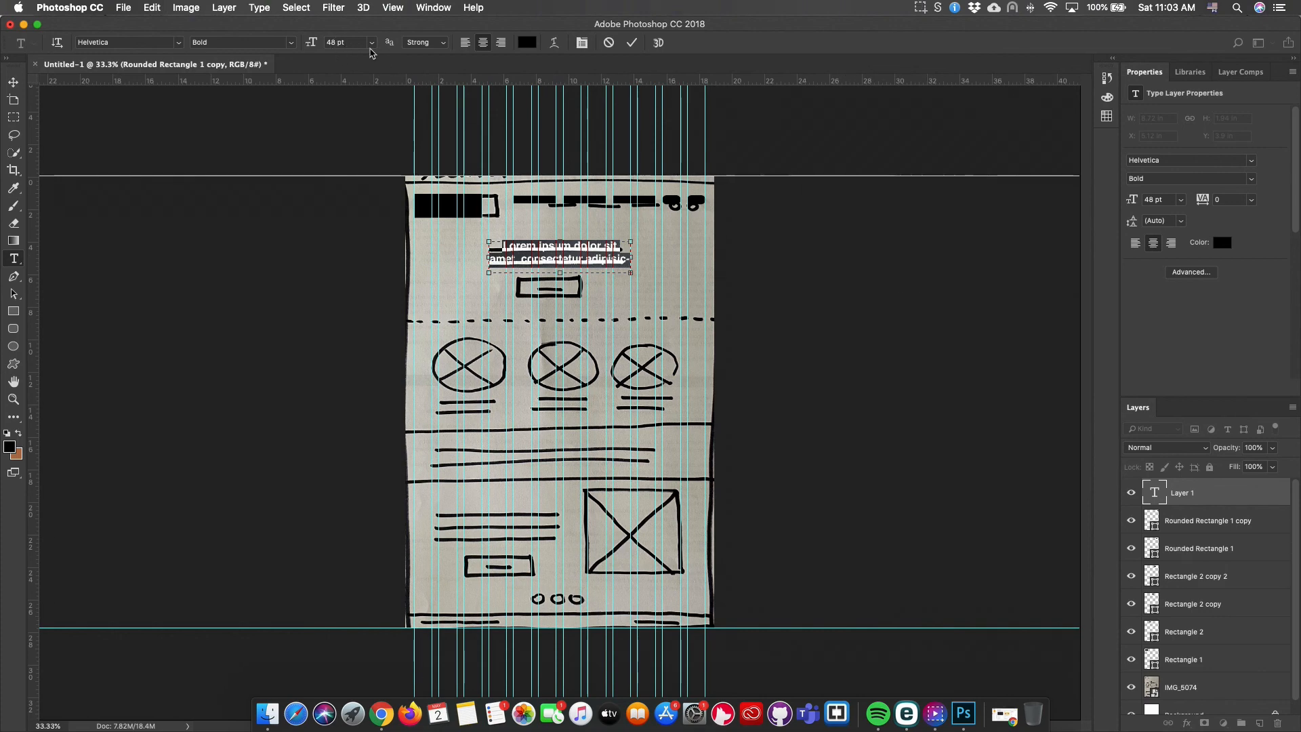
# Set the headline text size to 53 pt and widen its text box on both sides
pyautogui.click(347, 43)
pyautogui.press('Up')
pyautogui.press('Up')
pyautogui.press('Up')
pyautogui.press('Up')
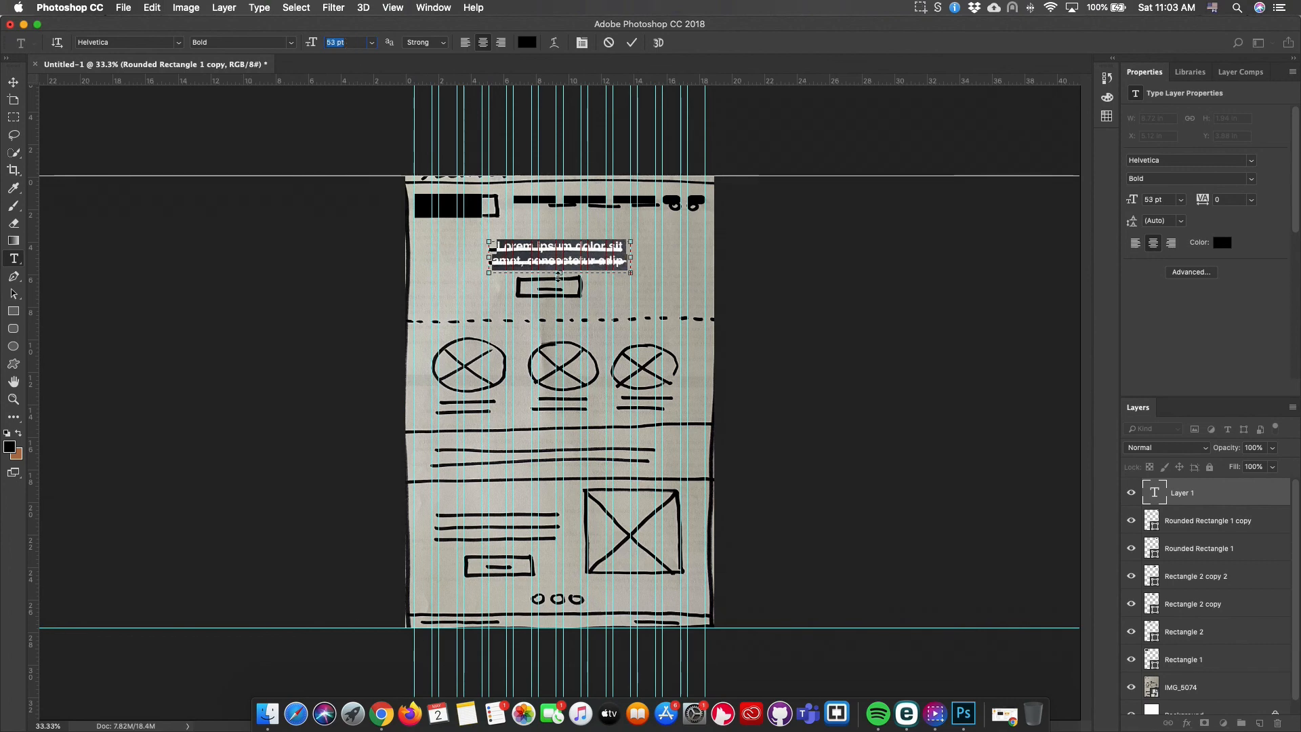
pyautogui.moveTo(489, 257); pyautogui.dragTo(462, 258)
pyautogui.moveTo(632, 257); pyautogui.dragTo(654, 261)
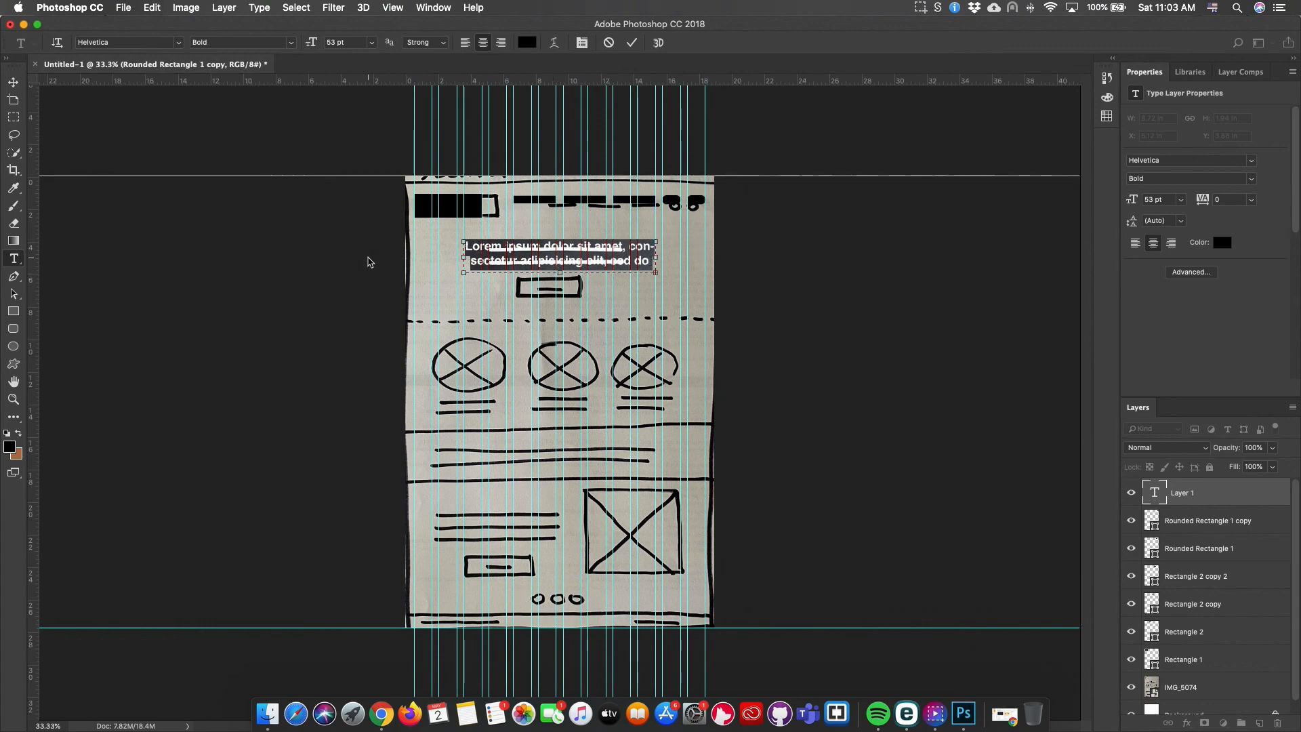
pyautogui.click(12, 313)
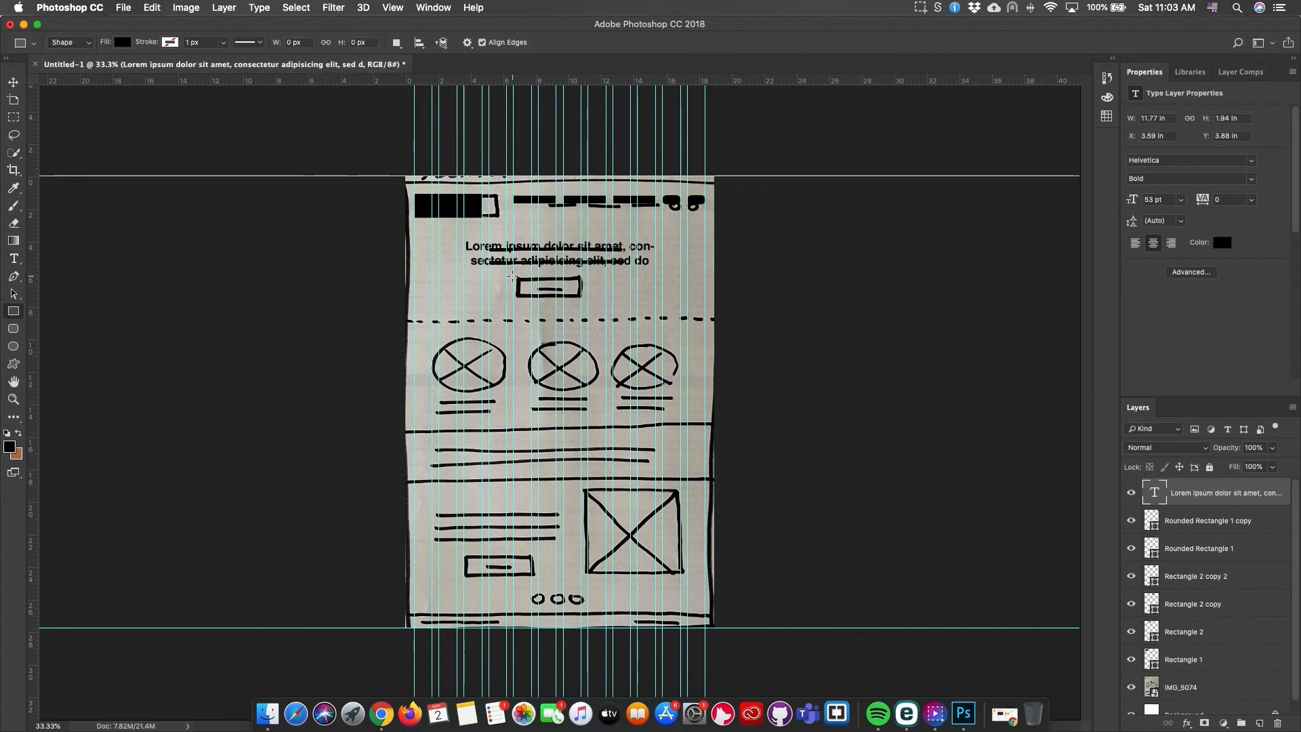
pyautogui.moveTo(513, 275); pyautogui.dragTo(604, 297)
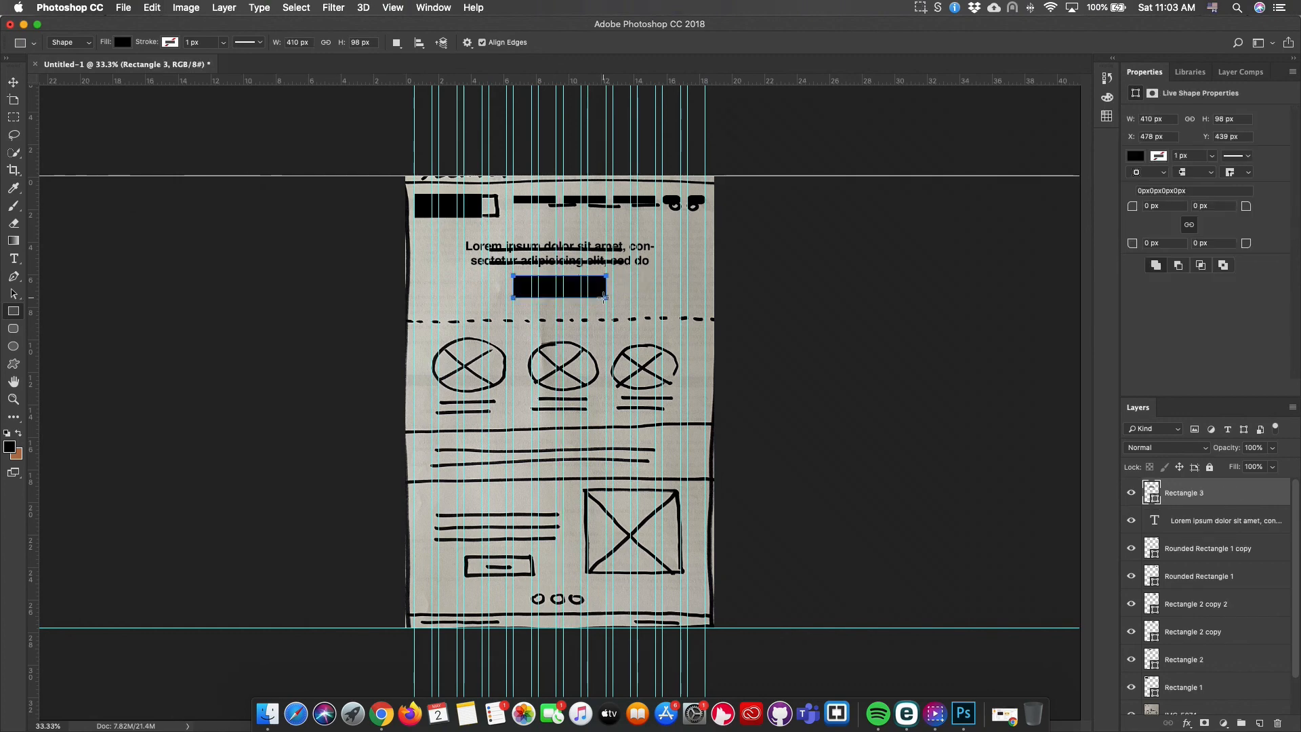
pyautogui.press('super+z')
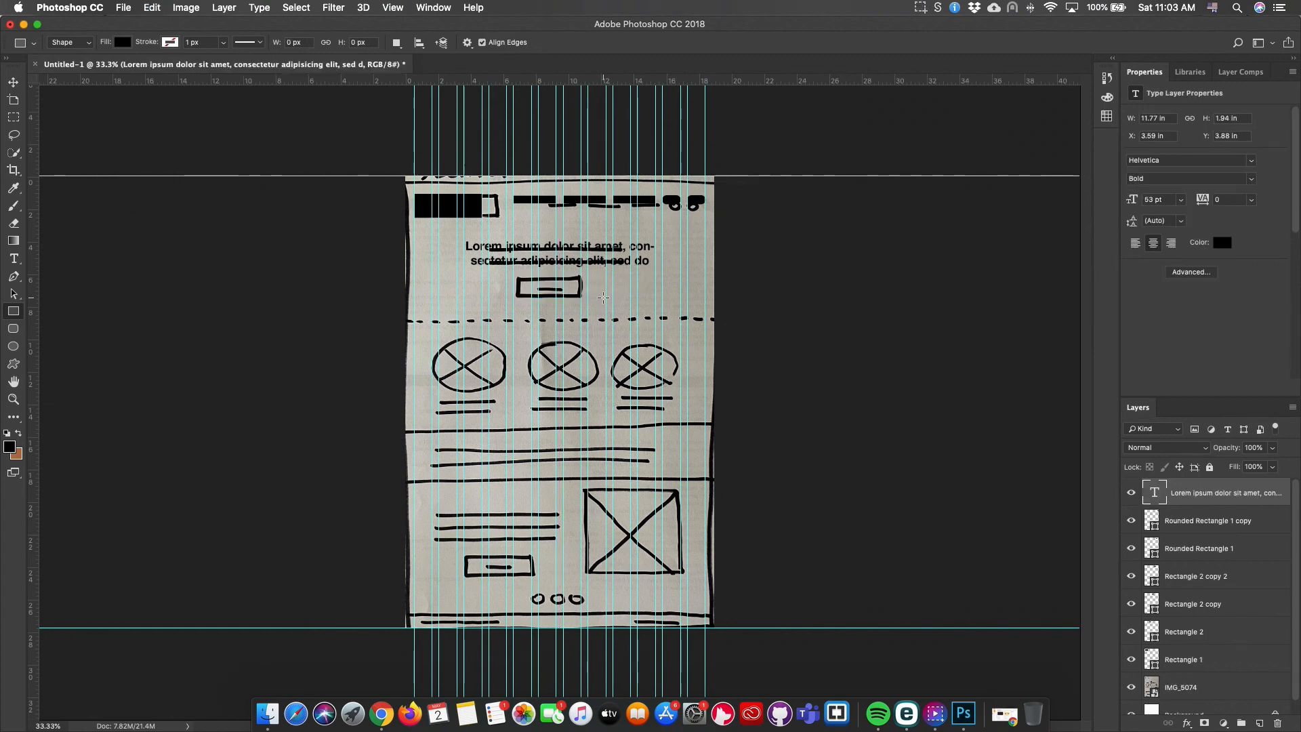
# Draw a black rounded rectangle about 410 × 94 px with a 20 px radius over the sketched button below the headline
pyautogui.click(14, 328)
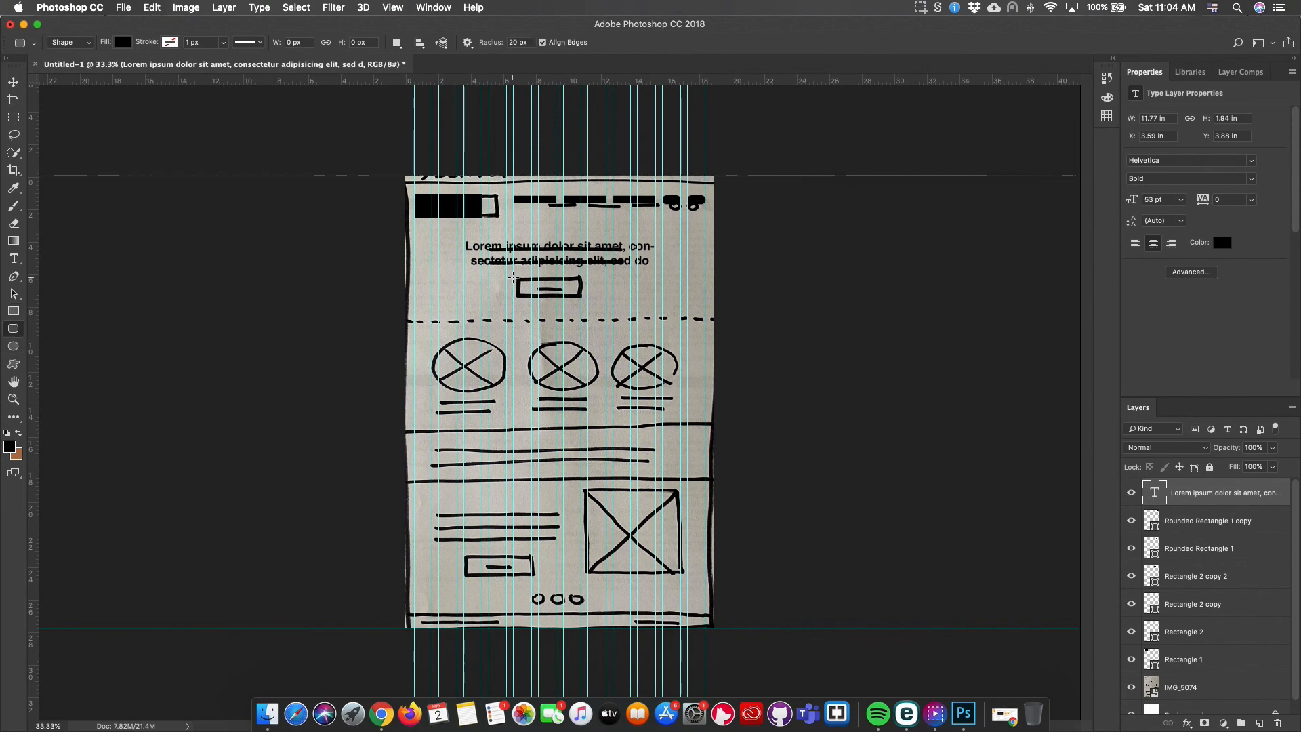
pyautogui.moveTo(513, 276); pyautogui.dragTo(605, 296)
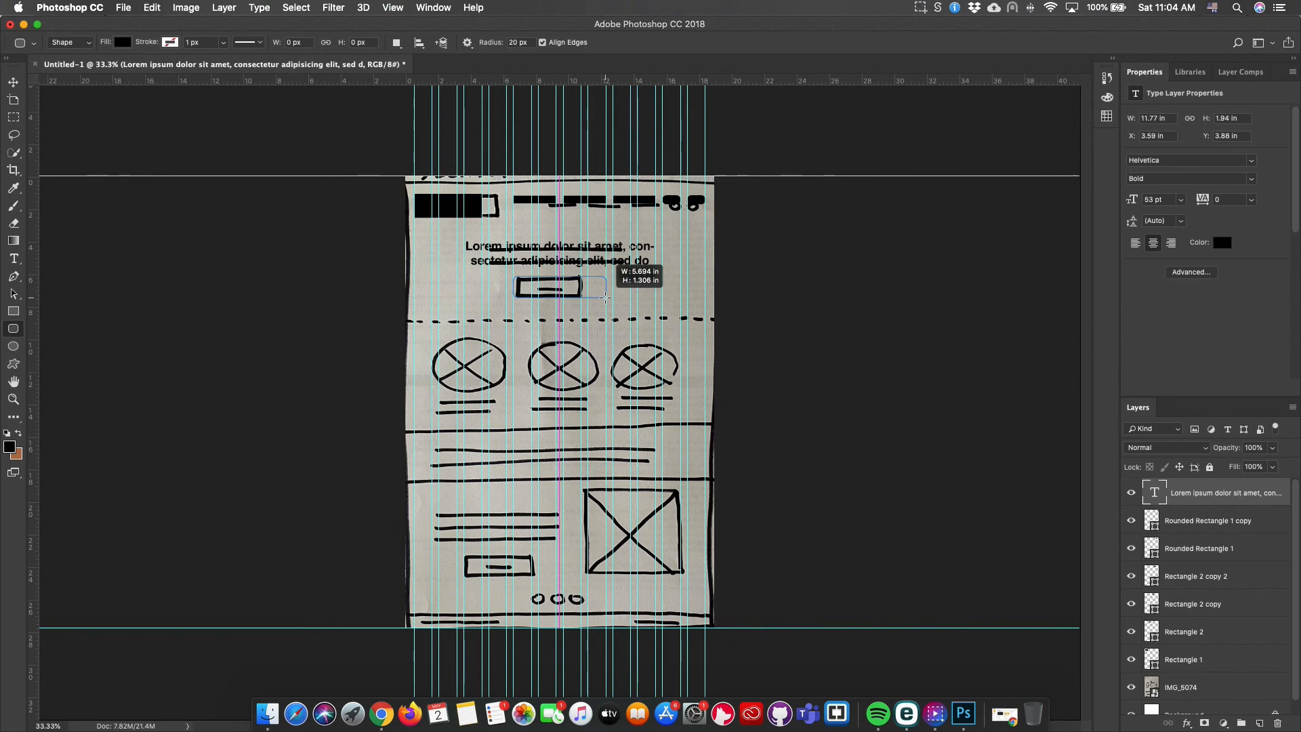
pyautogui.moveTo(605, 297); pyautogui.dragTo(605, 297)
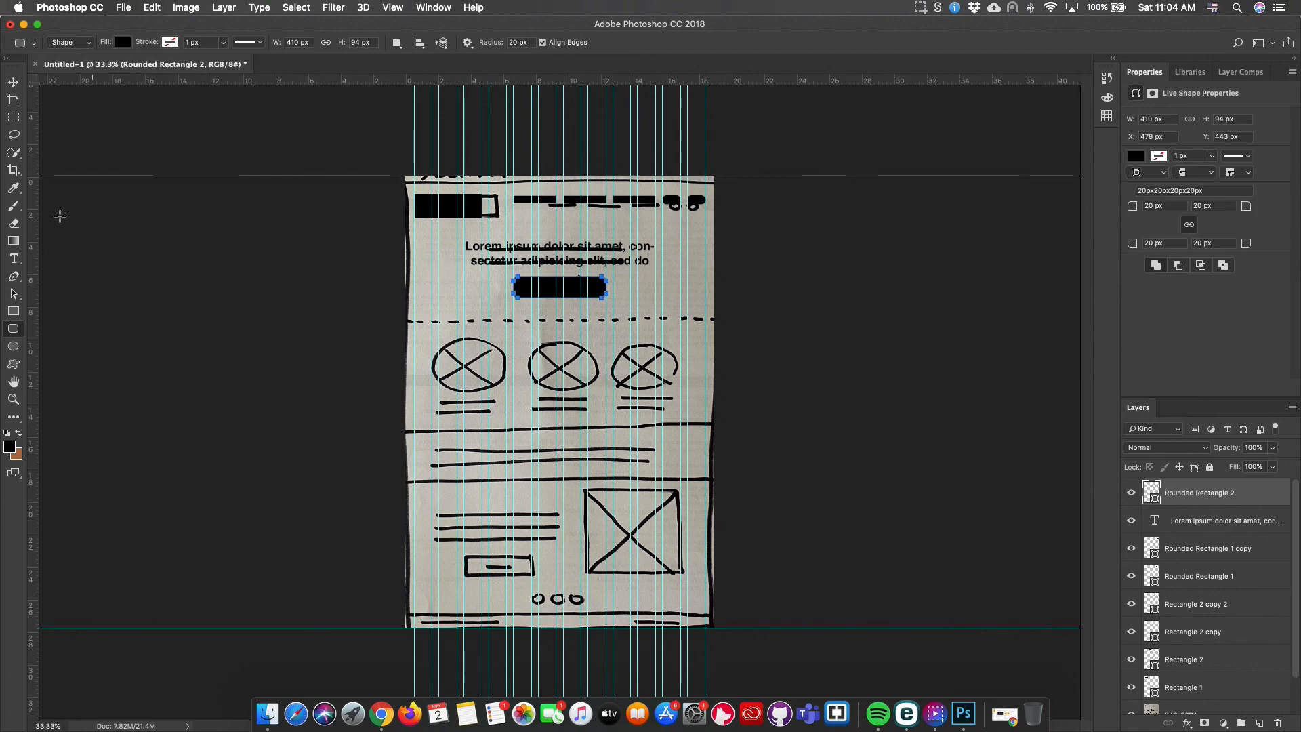
# Add the text "CLICK ME" just below the black headline button
pyautogui.click(14, 259)
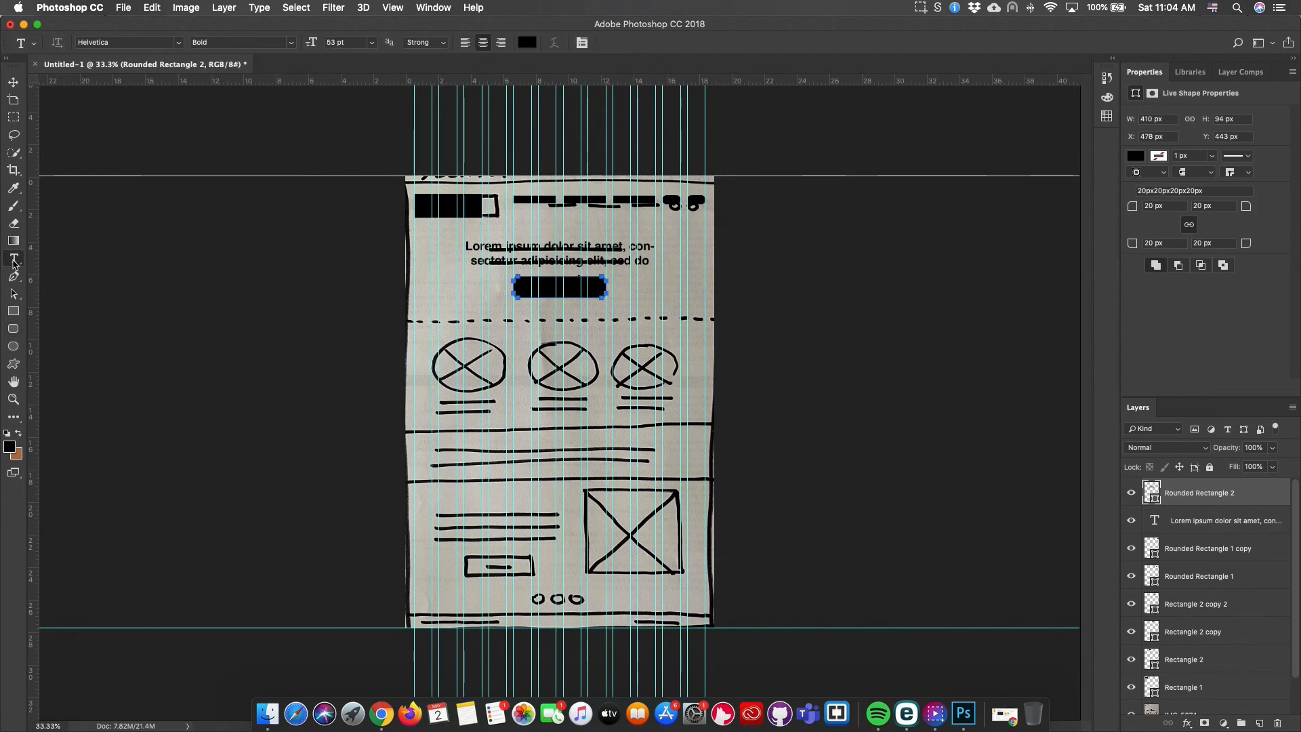
pyautogui.click(531, 313)
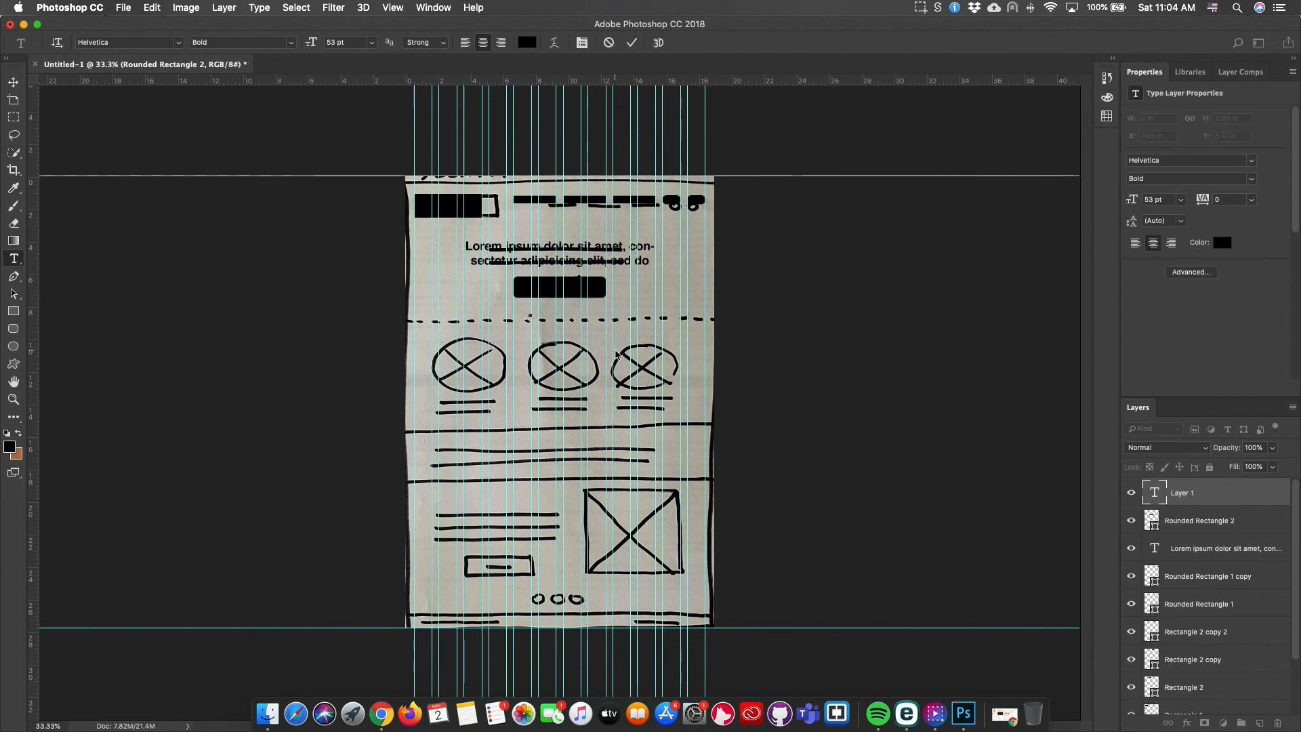
pyautogui.write('CLICK ME')
# Set the "CLICK ME" text color to white (ffffff) and move it onto the middle of the button
pyautogui.doubleClick(535, 312)
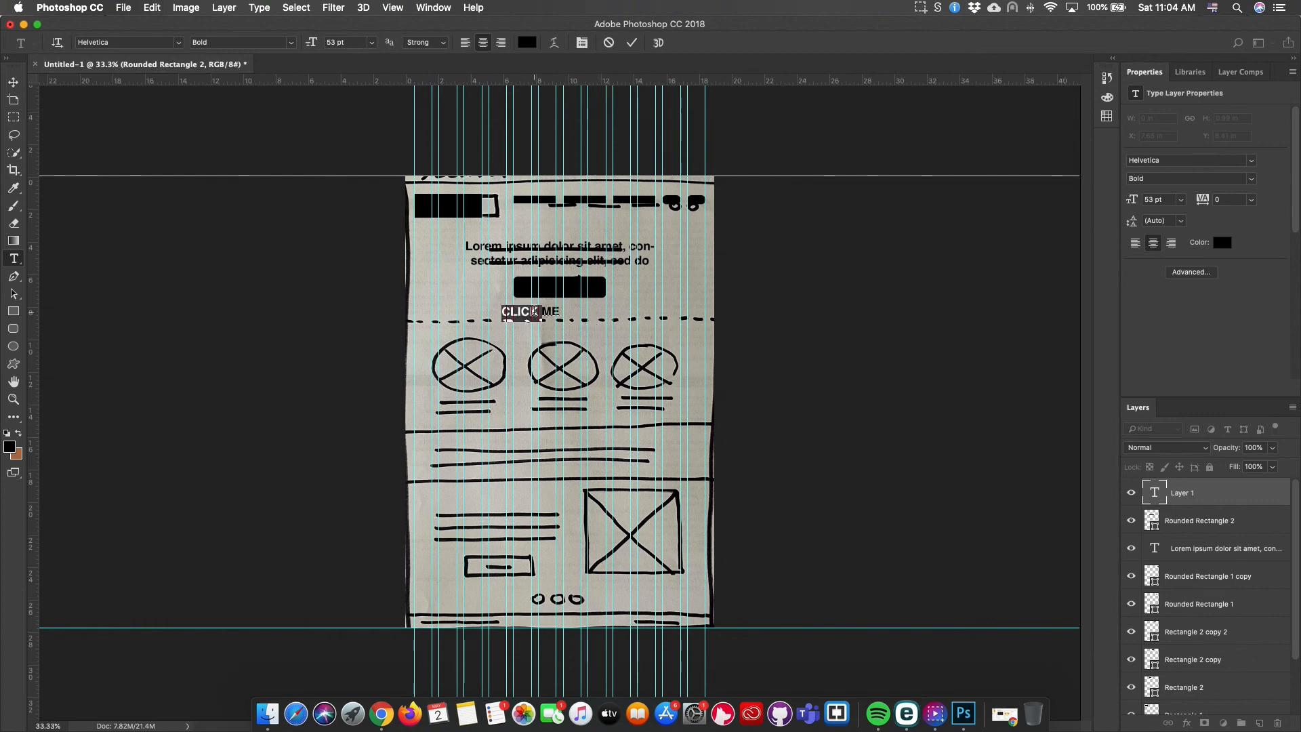
pyautogui.click(535, 312)
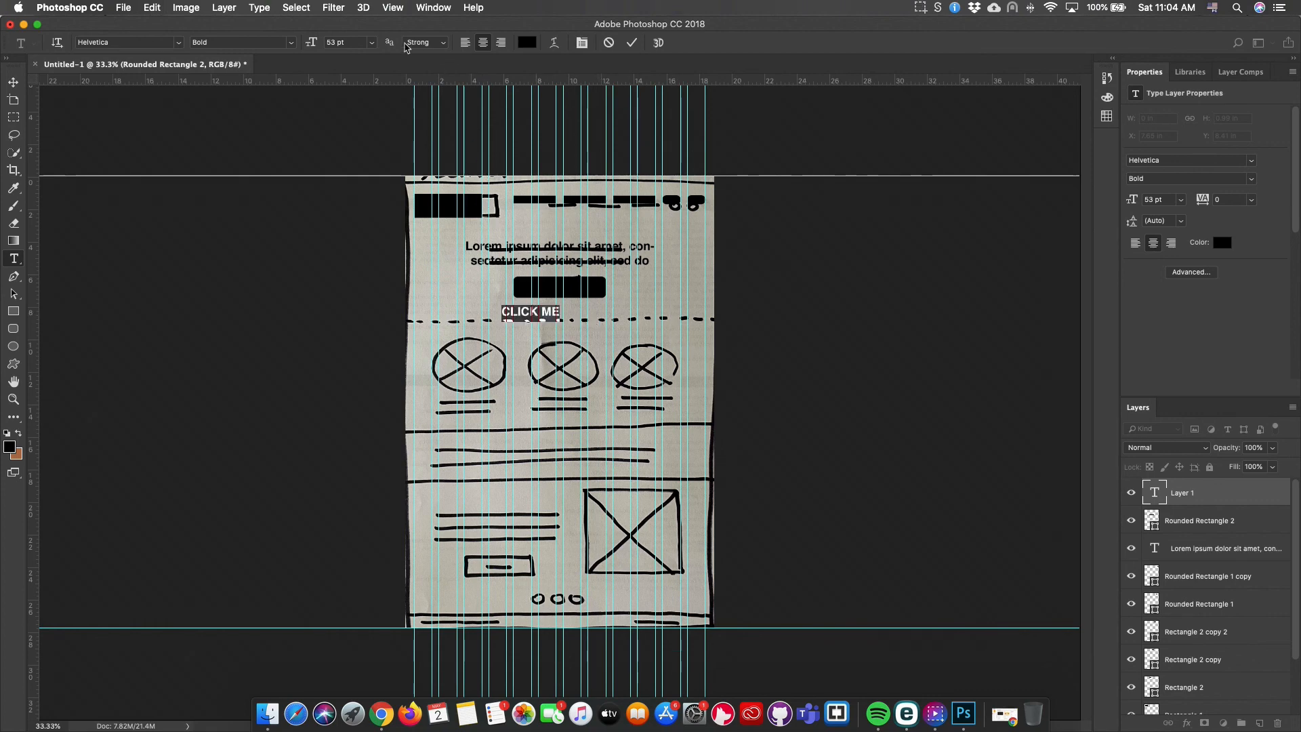
pyautogui.click(525, 46)
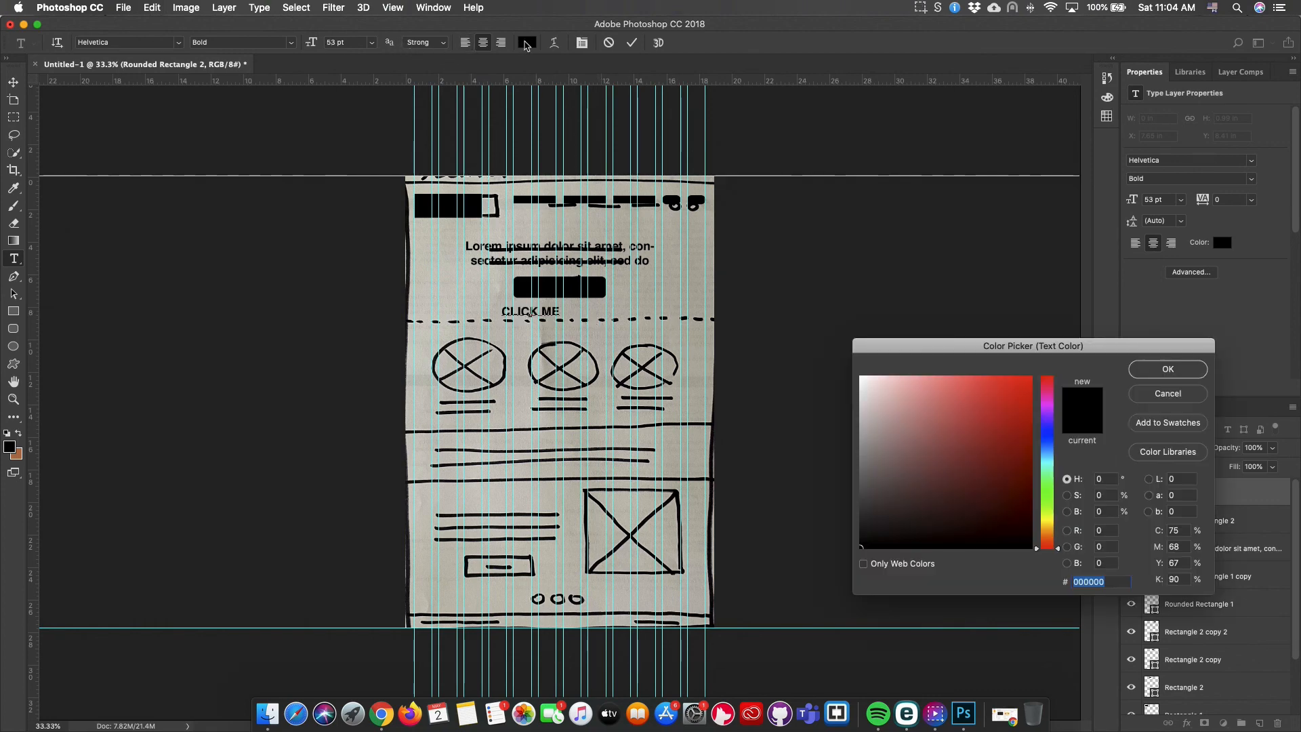
pyautogui.moveTo(867, 408); pyautogui.dragTo(859, 376)
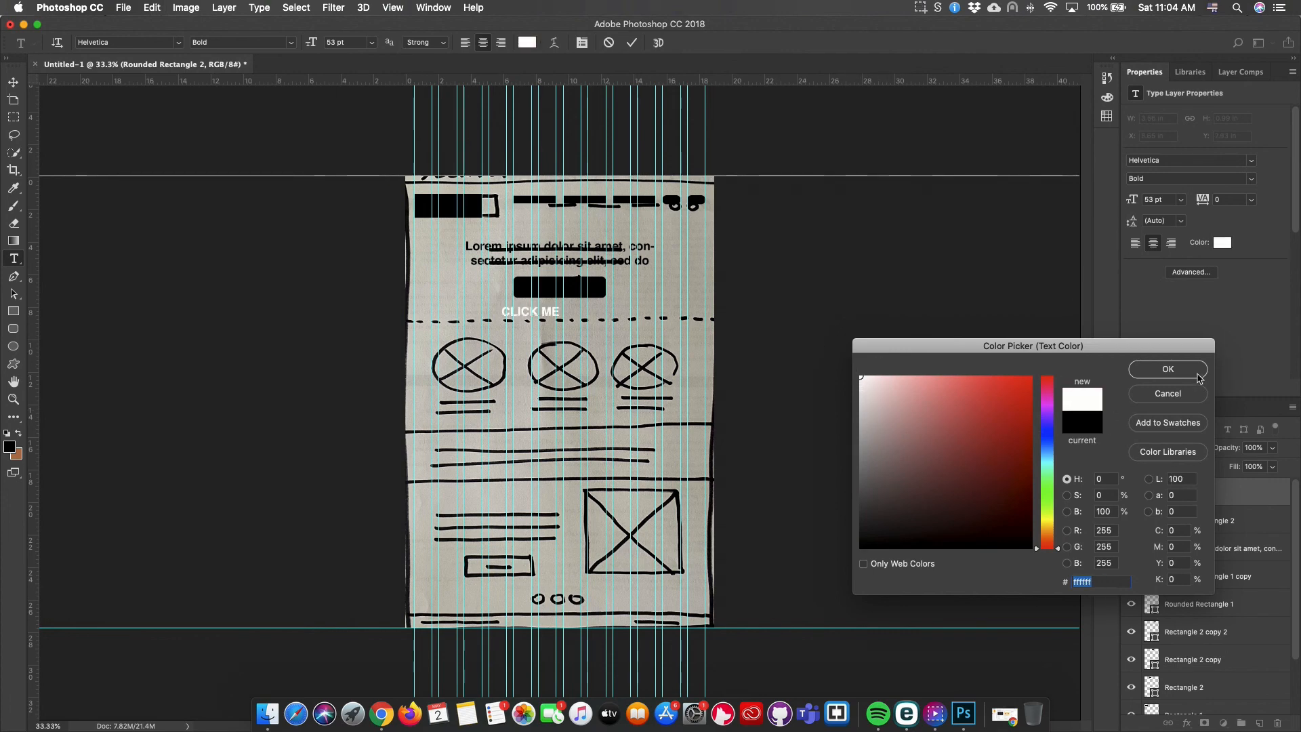
pyautogui.click(1176, 372)
pyautogui.click(13, 81)
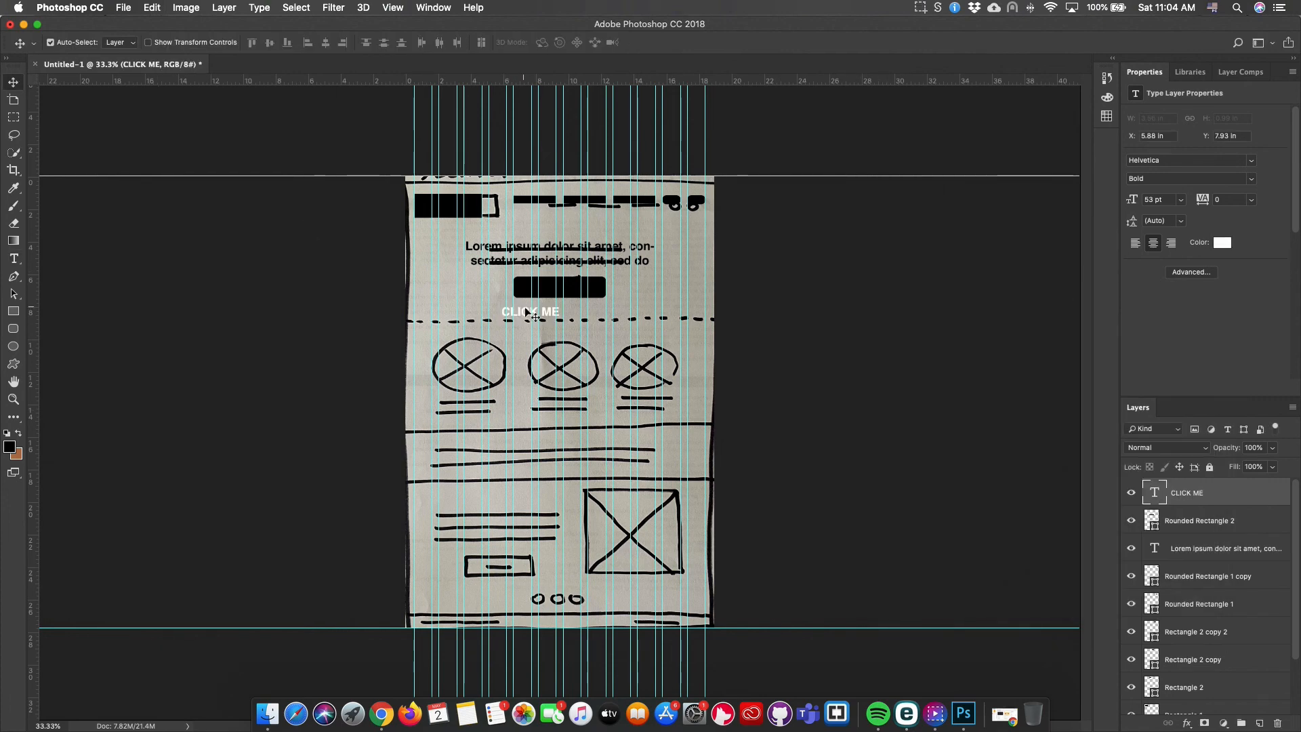
pyautogui.moveTo(535, 313); pyautogui.dragTo(563, 290)
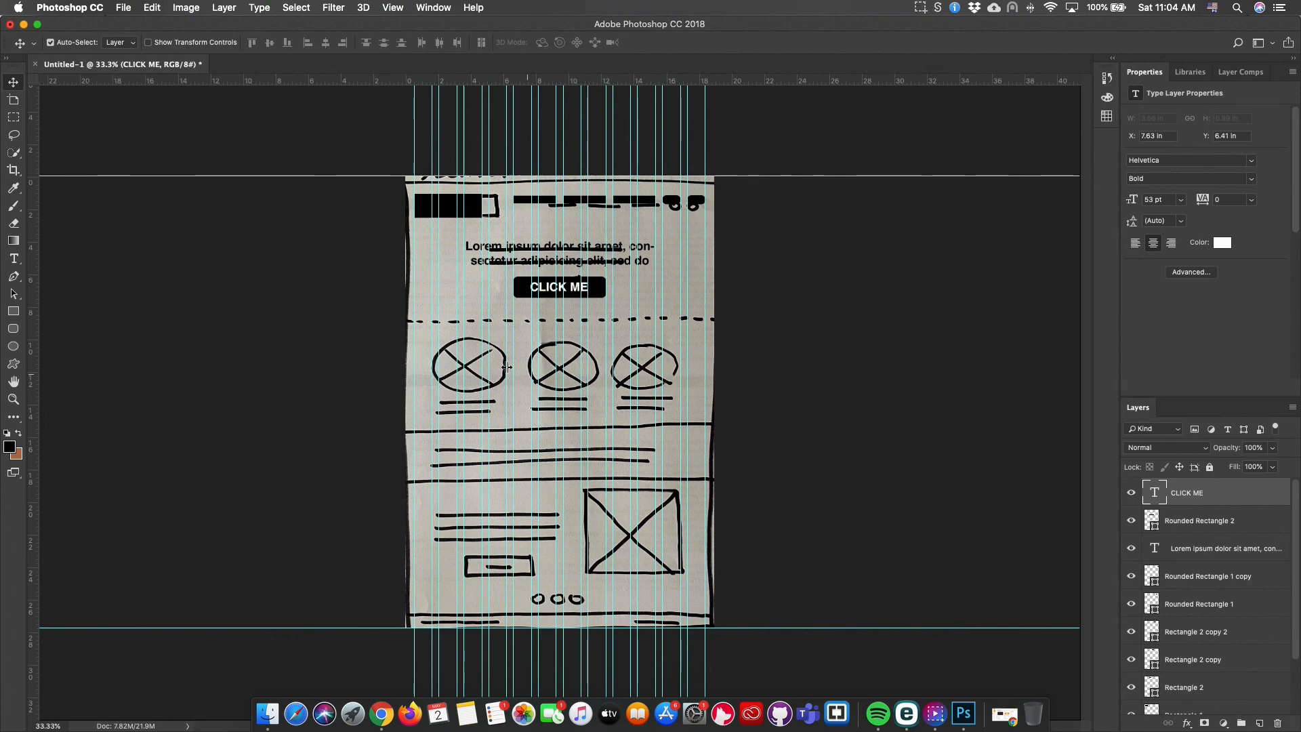
# Draw a black circle about 296 px across and move it over the first sketched image circle
pyautogui.click(15, 348)
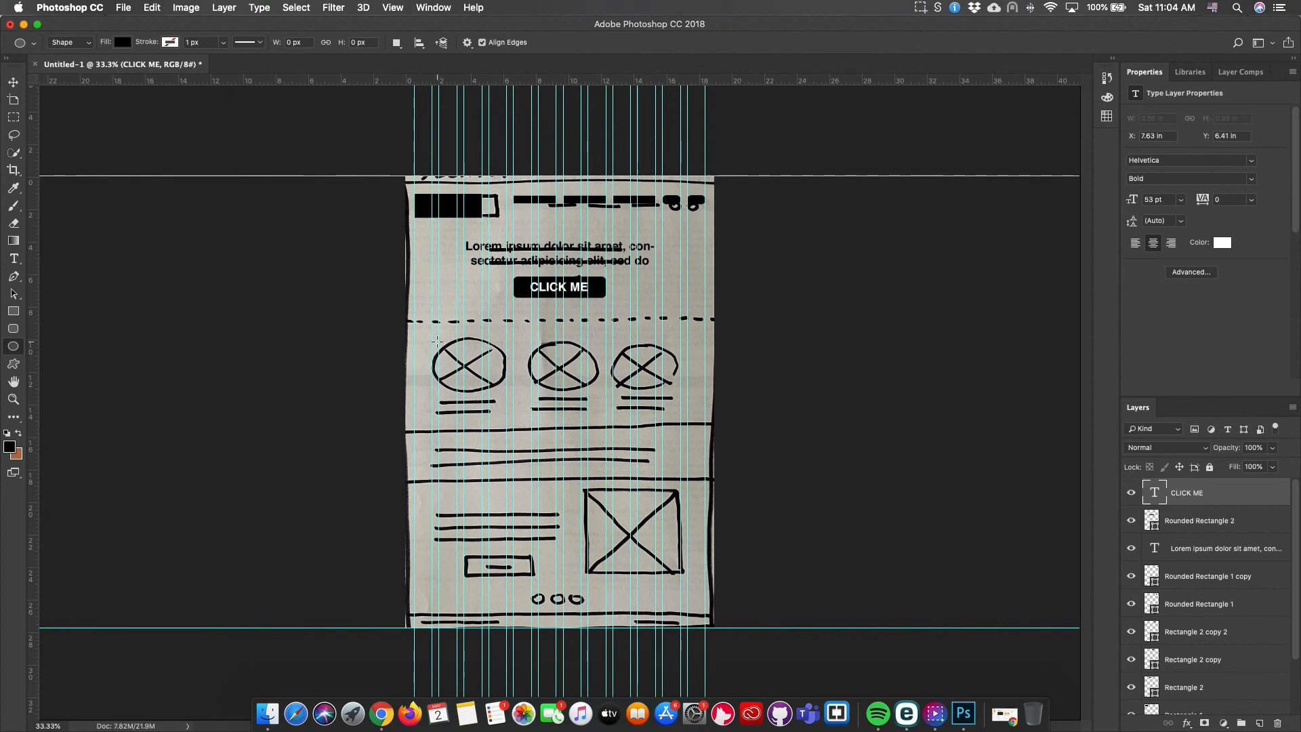
pyautogui.moveTo(438, 343)
pyautogui.mouseDown()
pyautogui.moveTo(460, 377)
pyautogui.moveTo(502, 400)
pyautogui.moveTo(504, 385)
pyautogui.moveTo(515, 409)
pyautogui.mouseUp()
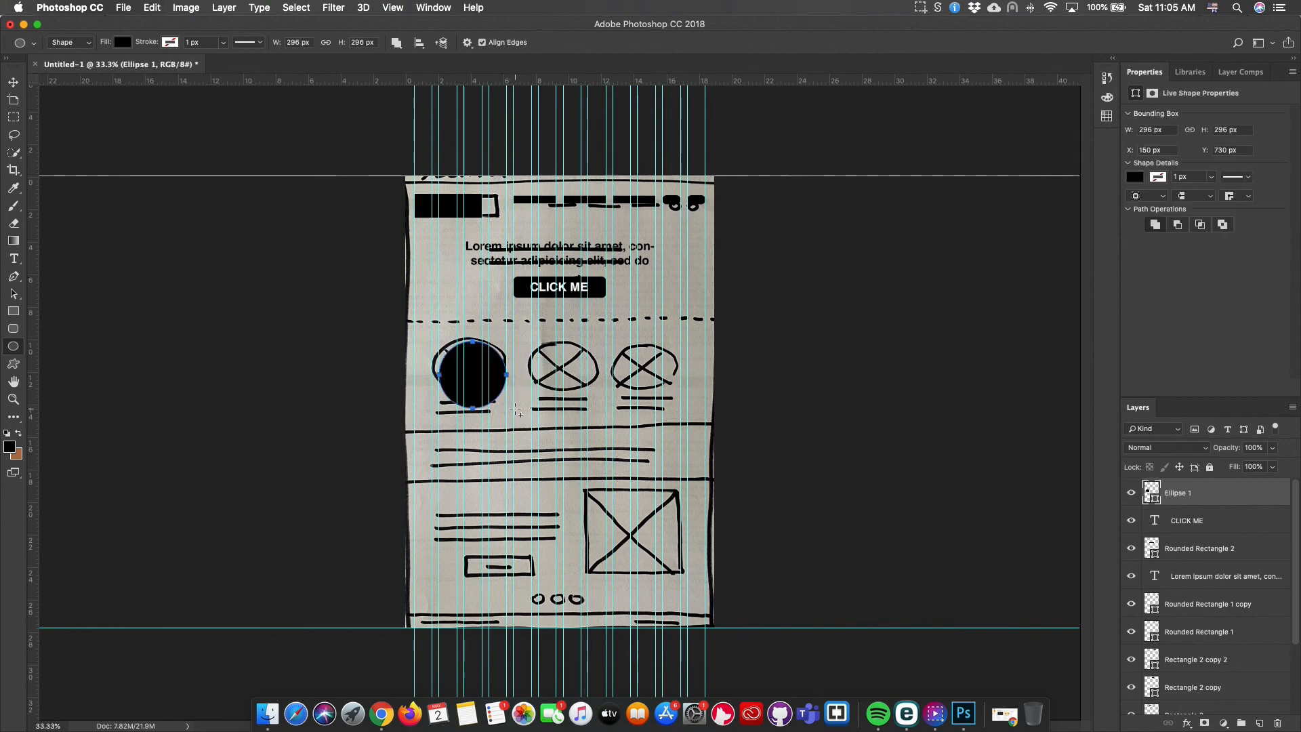
pyautogui.click(14, 82)
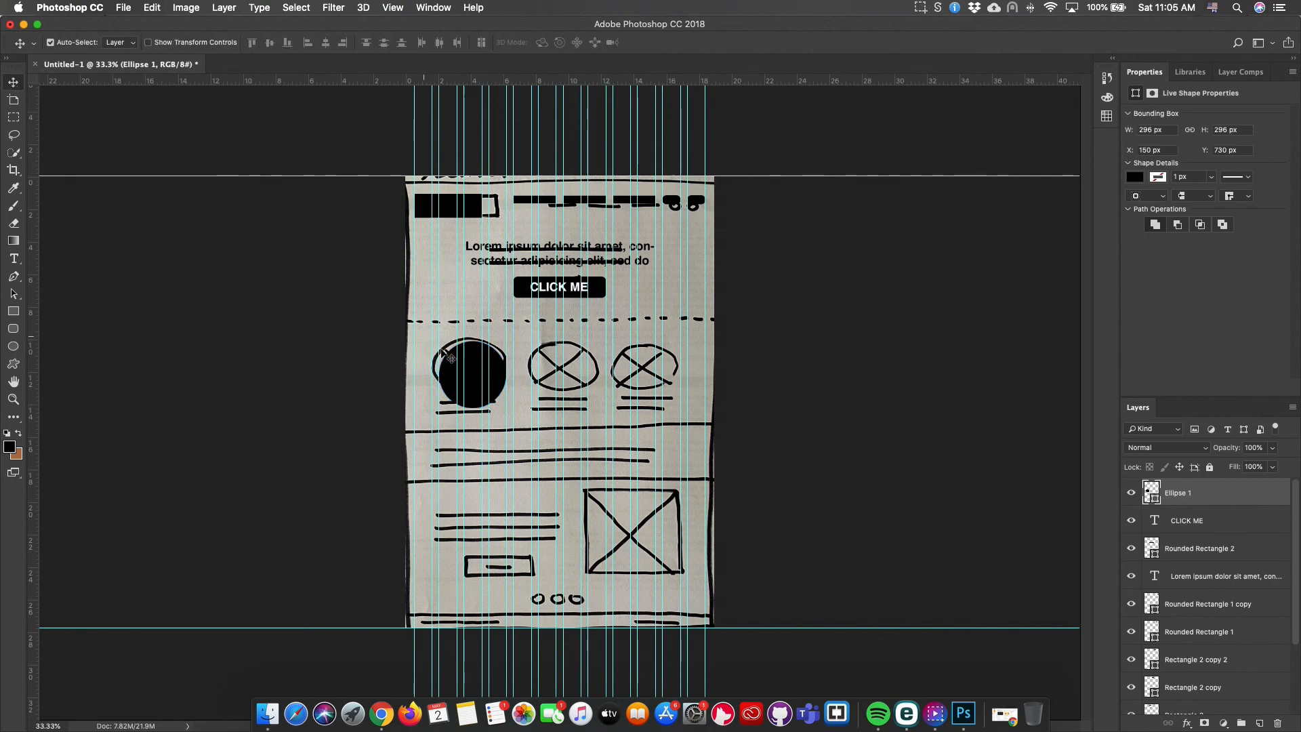
pyautogui.moveTo(465, 369); pyautogui.dragTo(475, 351)
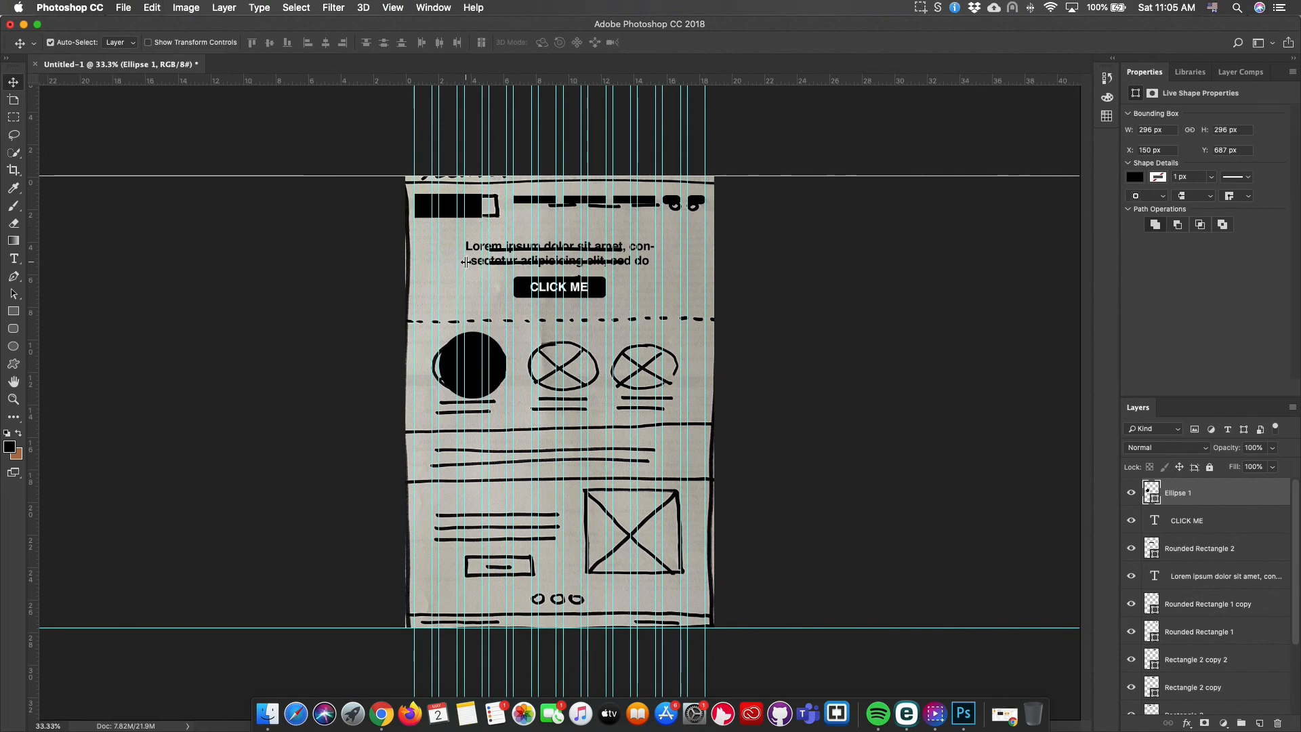
# Lock the guides and place two copies of the circle in a row, spaced over the second and third sketched circles
pyautogui.click(399, 6)
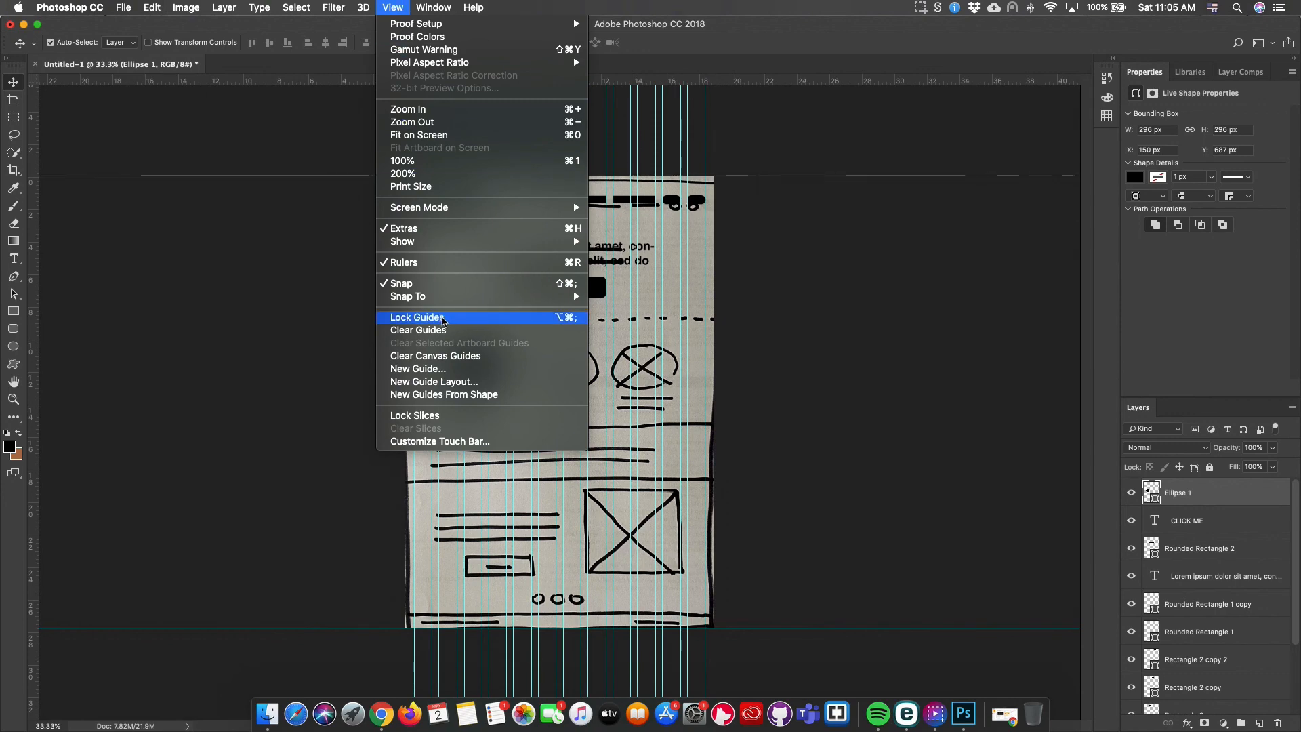
pyautogui.click(443, 318)
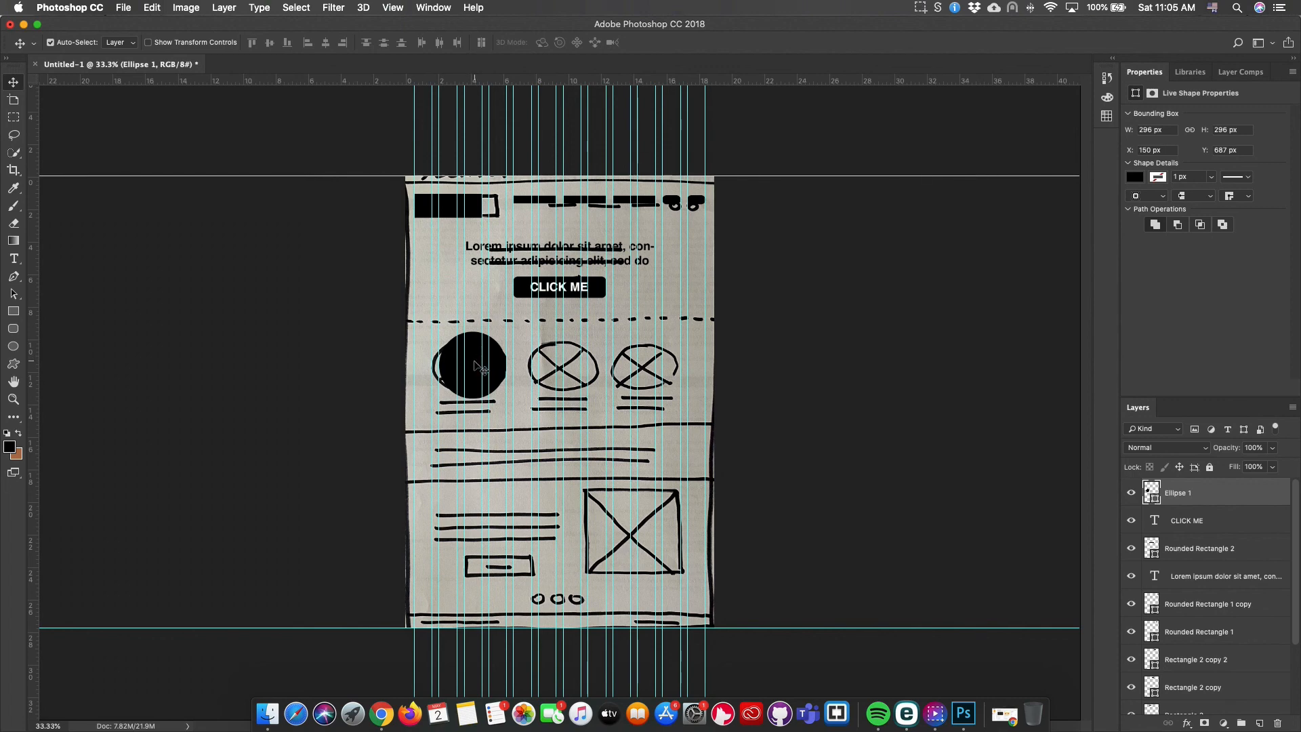
pyautogui.moveTo(476, 367); pyautogui.dragTo(652, 386)
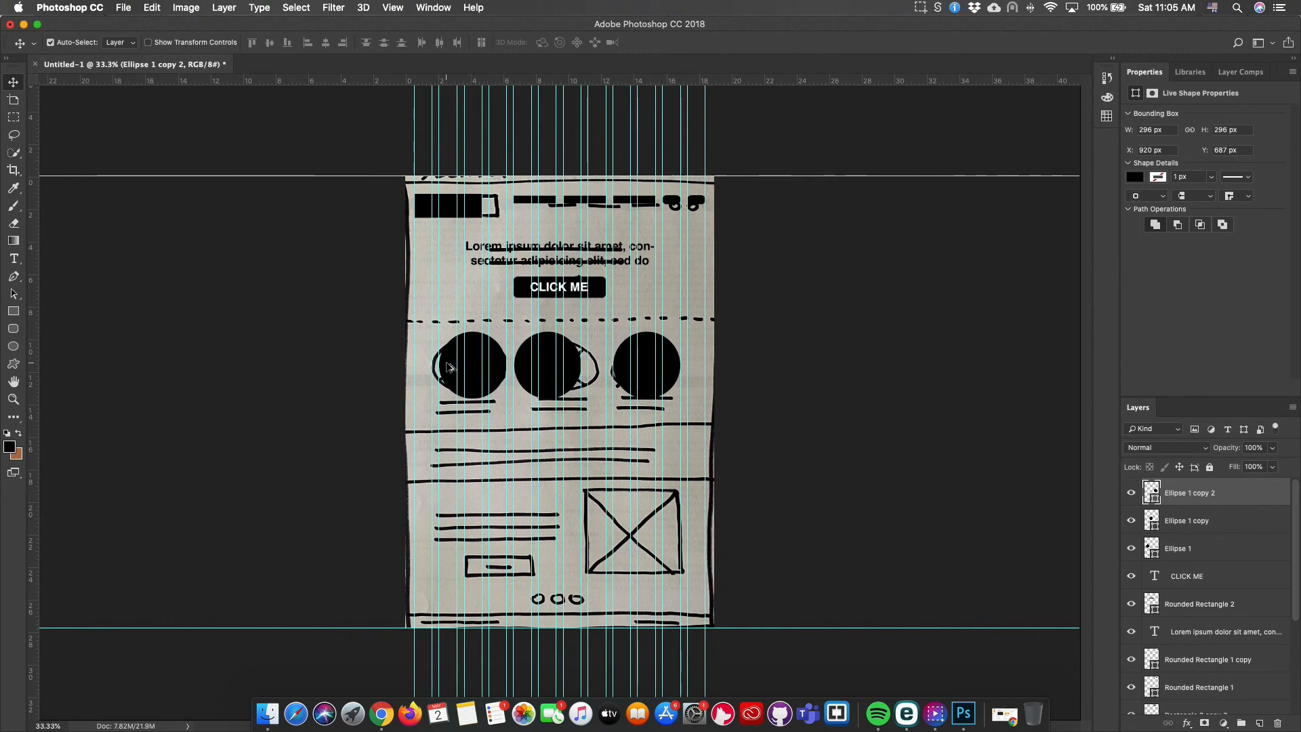
pyautogui.moveTo(546, 372); pyautogui.dragTo(555, 372)
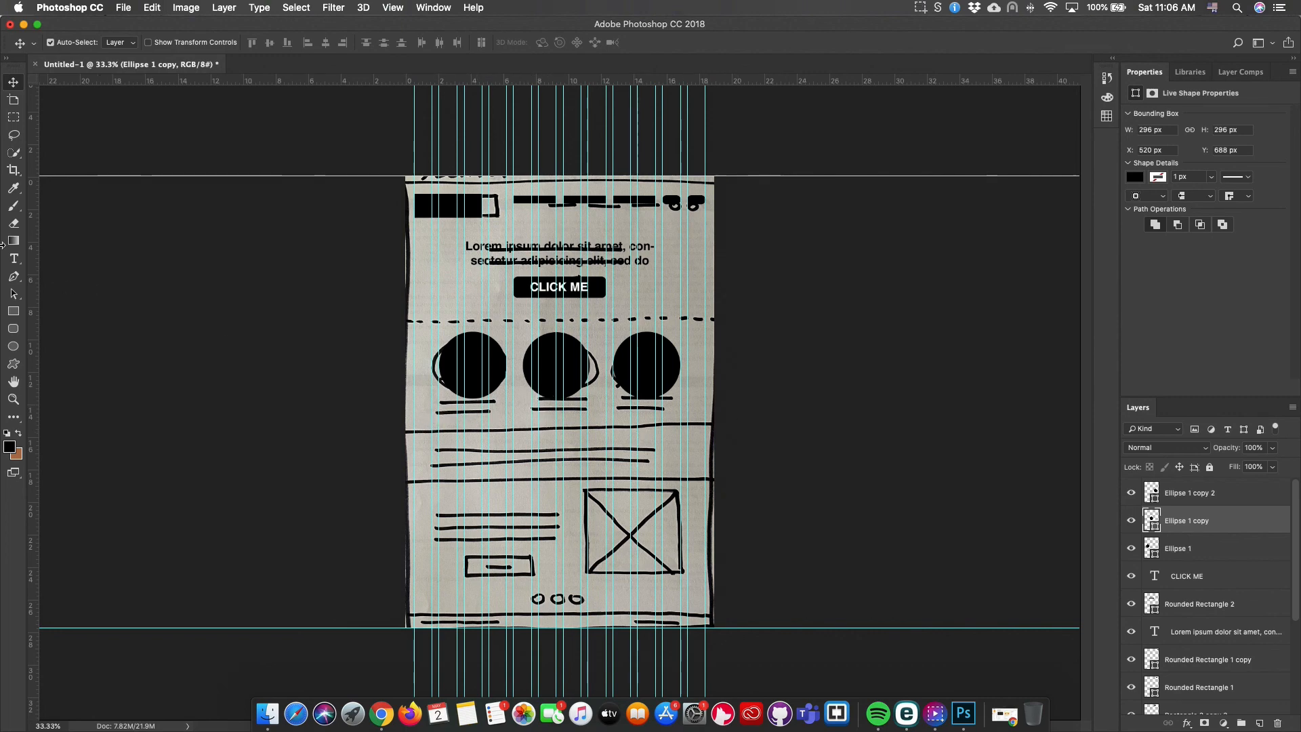
# Draw a black rectangle about 330 px wide under the first circle and reduce its height from the upper edge to about 97 px
pyautogui.click(13, 311)
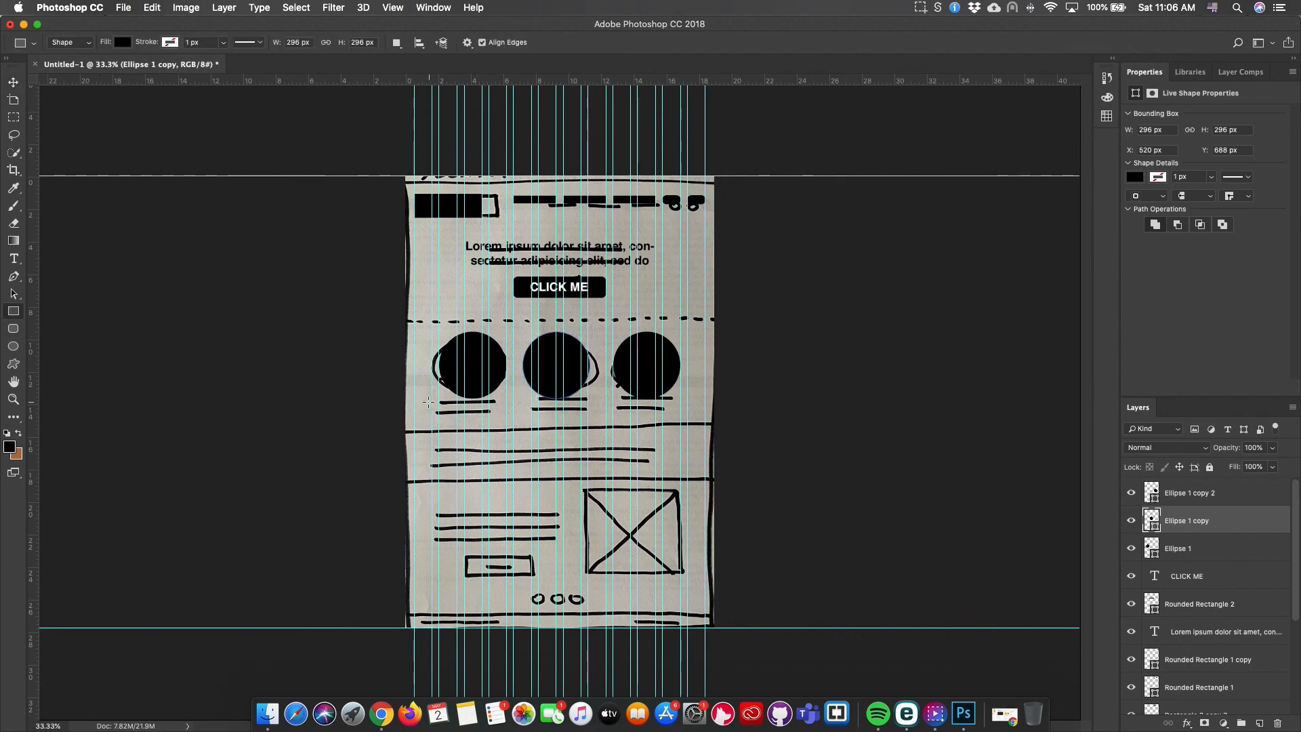
pyautogui.moveTo(432, 399); pyautogui.dragTo(507, 424)
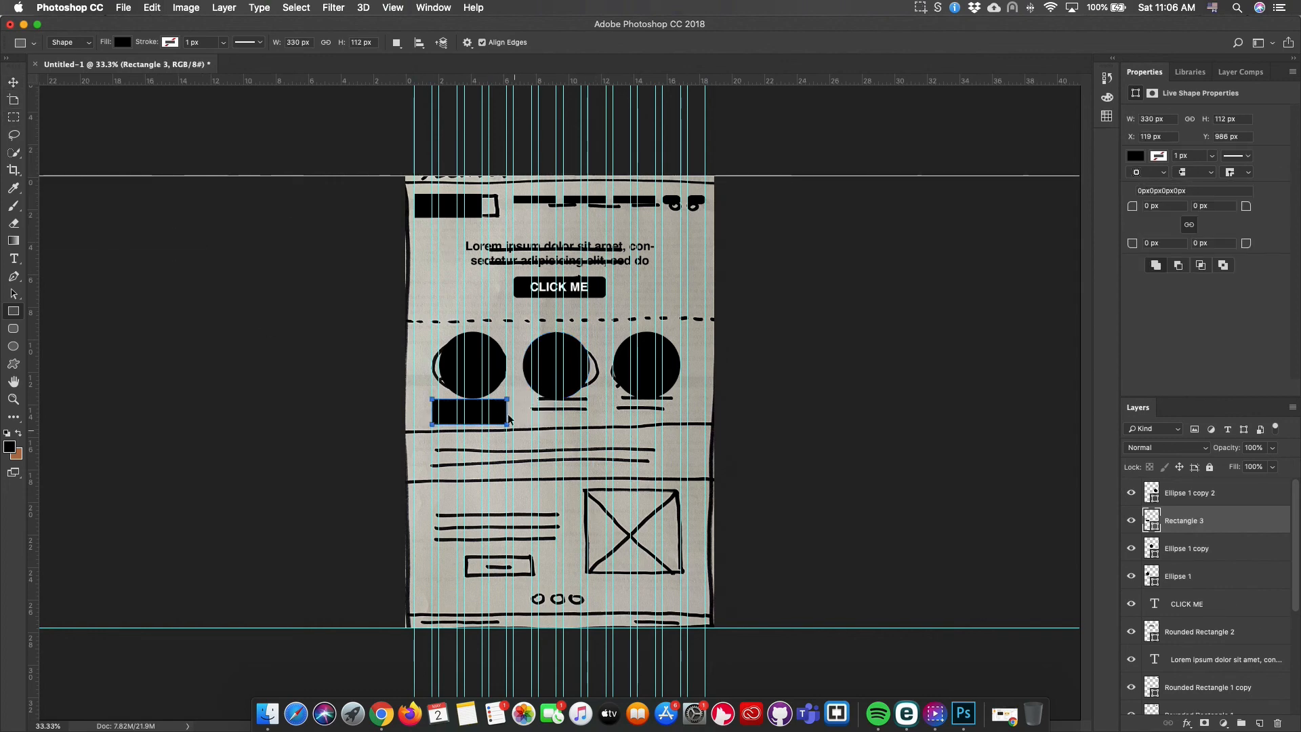
pyautogui.press('super+t')
pyautogui.moveTo(470, 399); pyautogui.dragTo(470, 402)
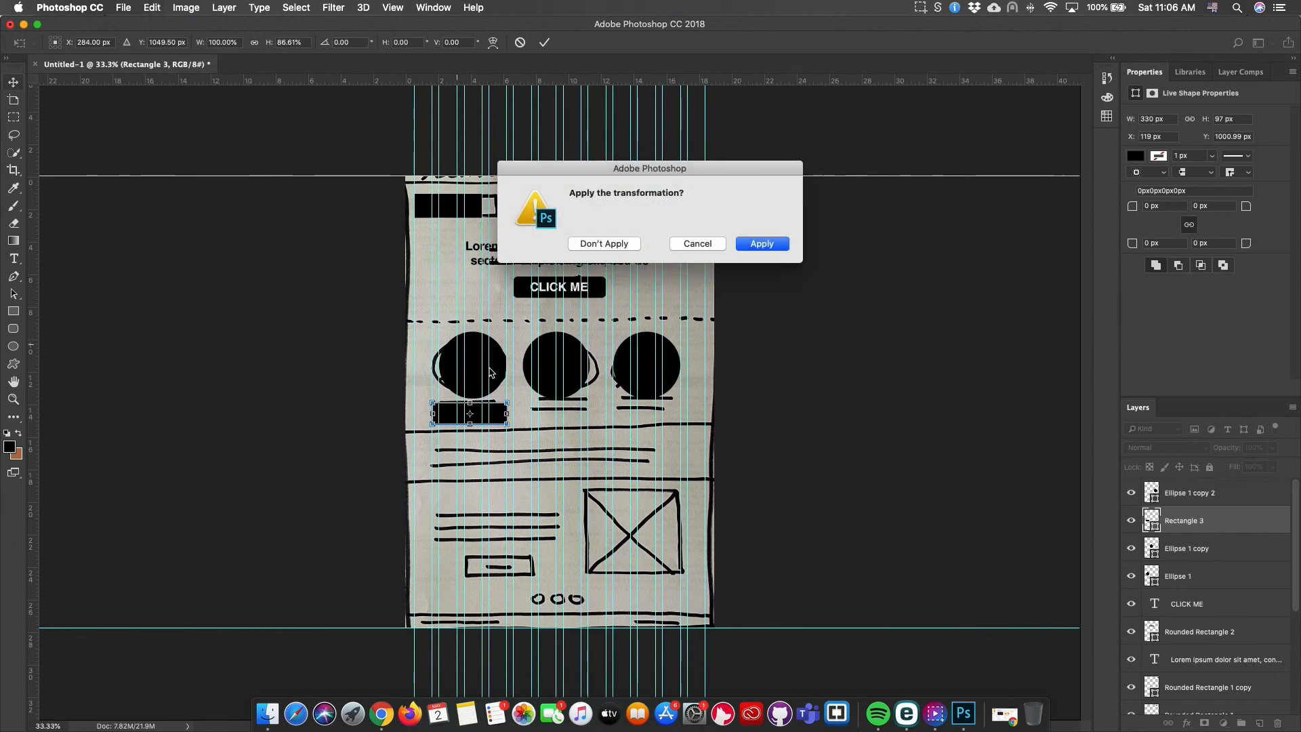
pyautogui.click(743, 245)
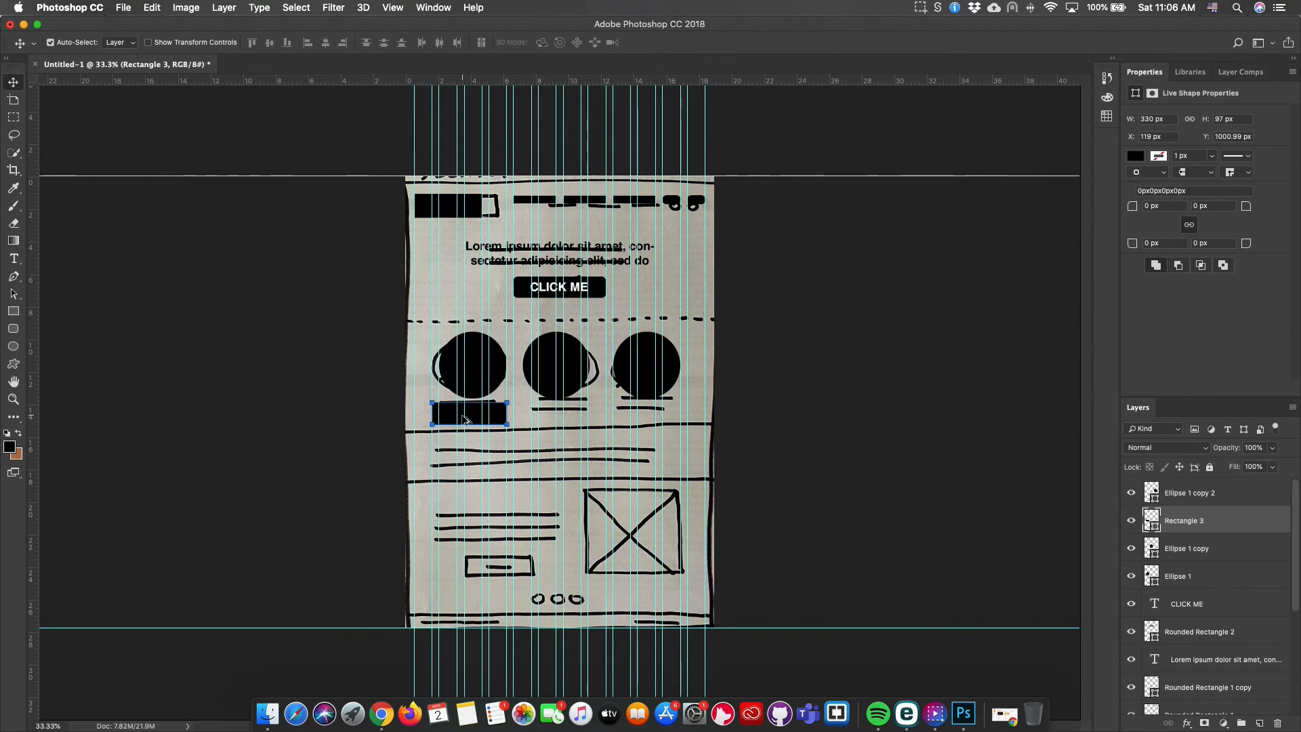
pyautogui.moveTo(472, 423); pyautogui.dragTo(639, 409)
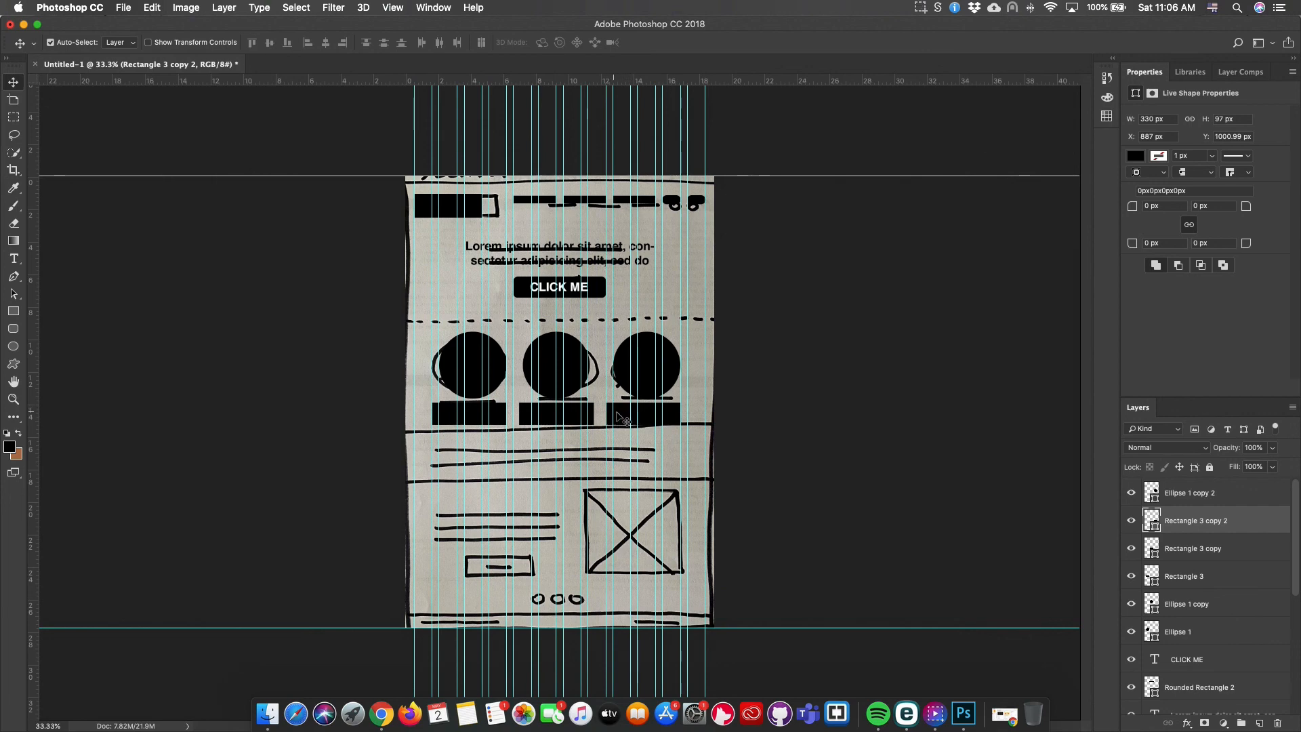
pyautogui.press('super+alt+z')
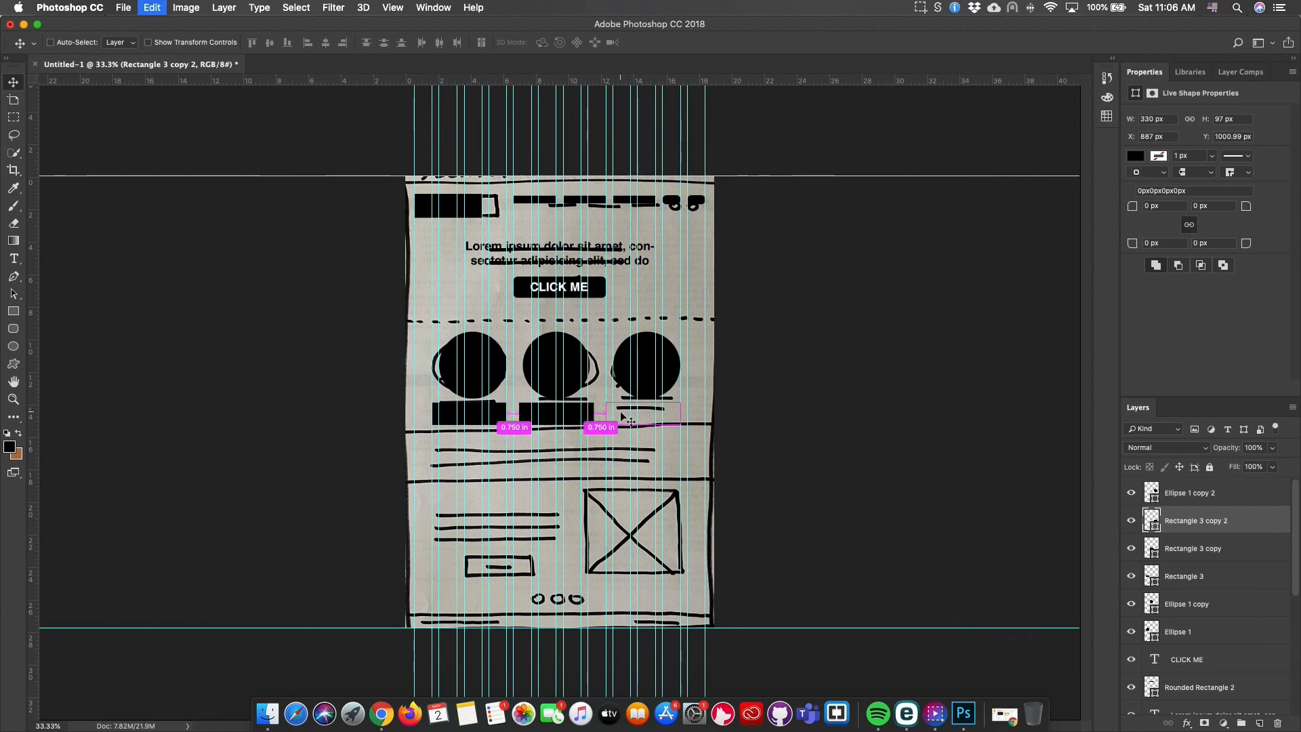
pyautogui.press('super+alt+z')
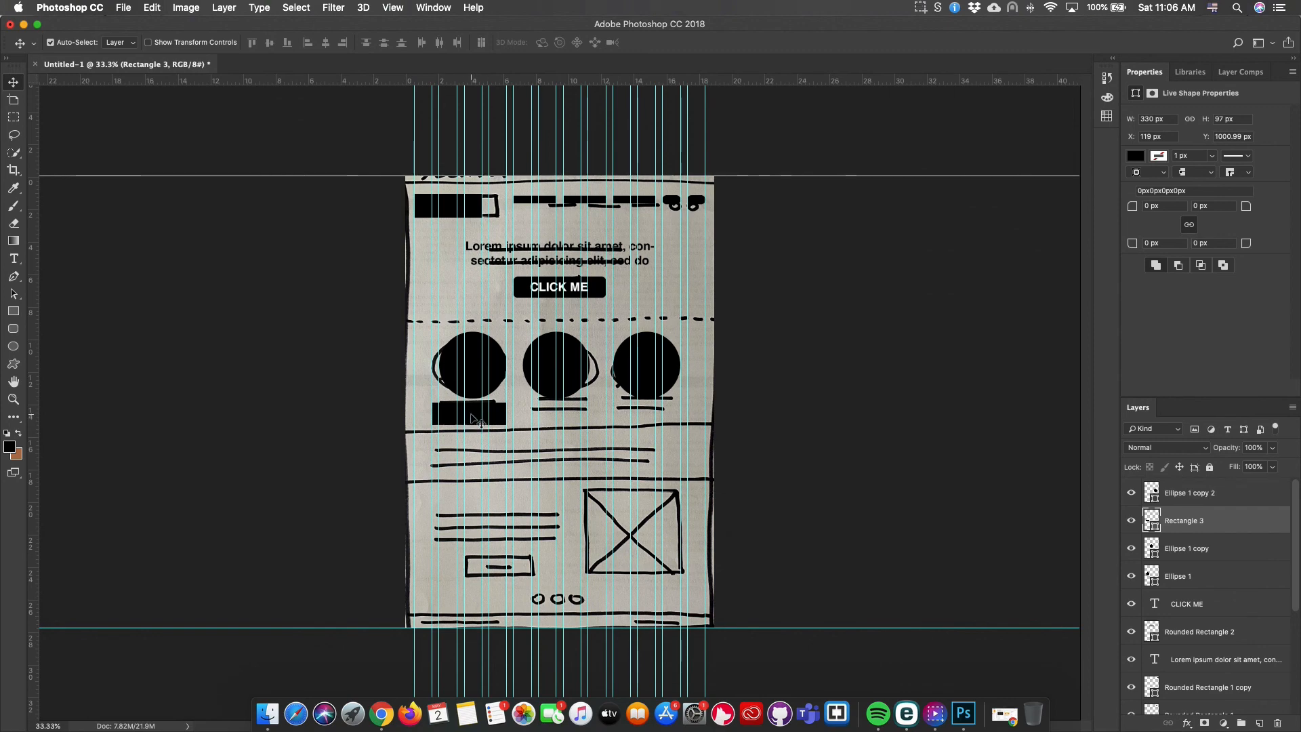
# Narrow the rectangle from its left edge to about 299 px wide and place copies of it under the second and third circles
pyautogui.press('super+t')
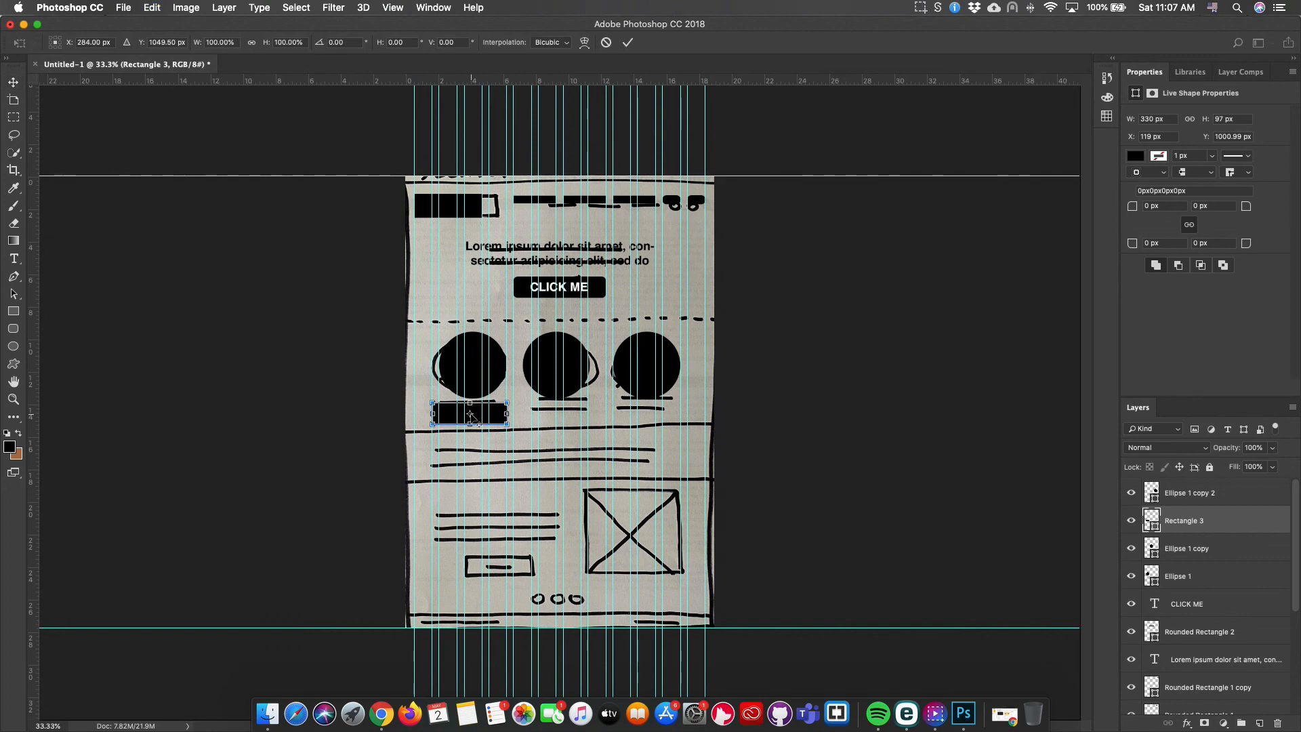
pyautogui.moveTo(434, 413); pyautogui.dragTo(505, 415)
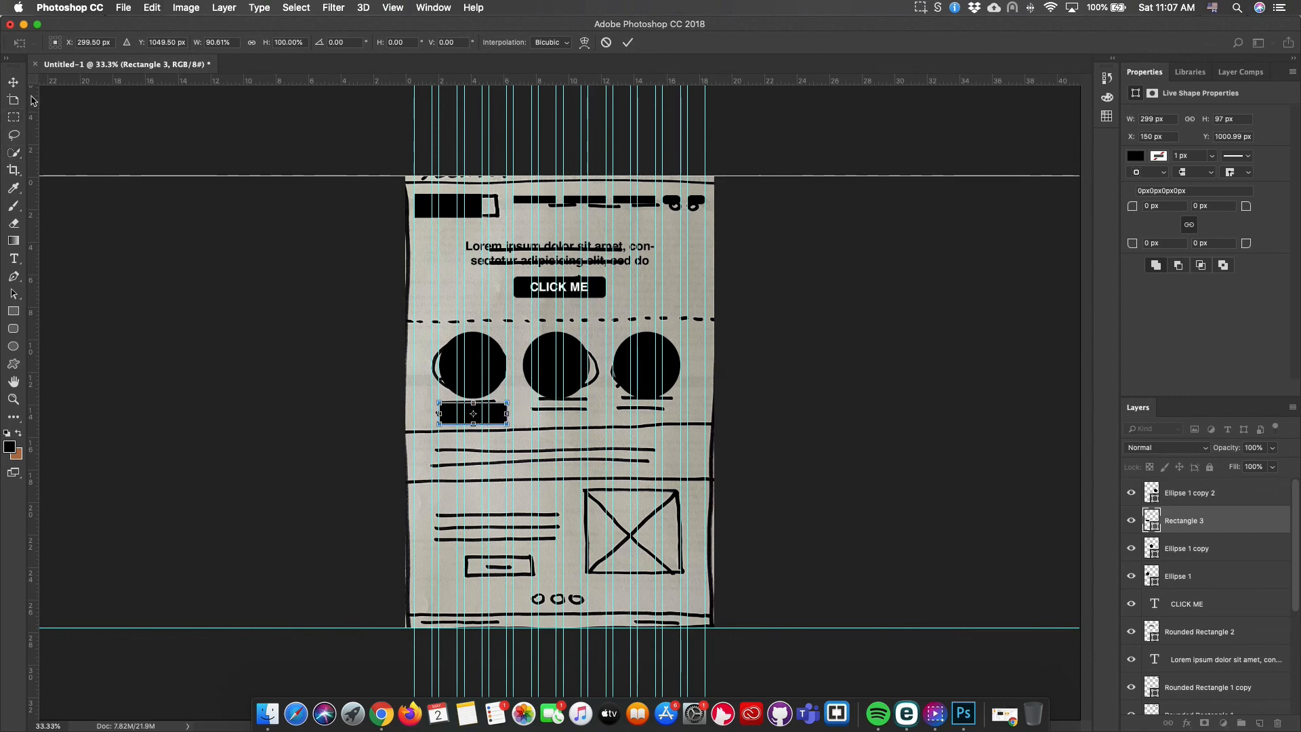
pyautogui.click(13, 82)
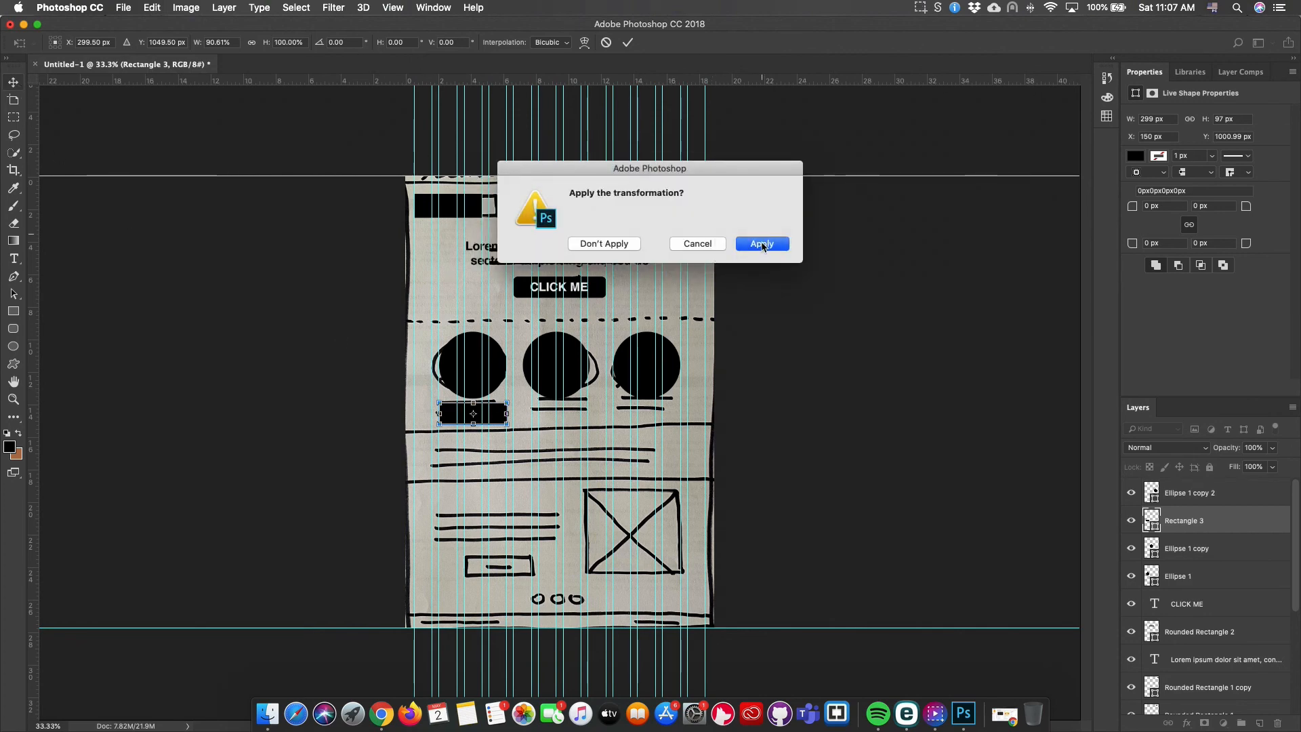
pyautogui.click(762, 245)
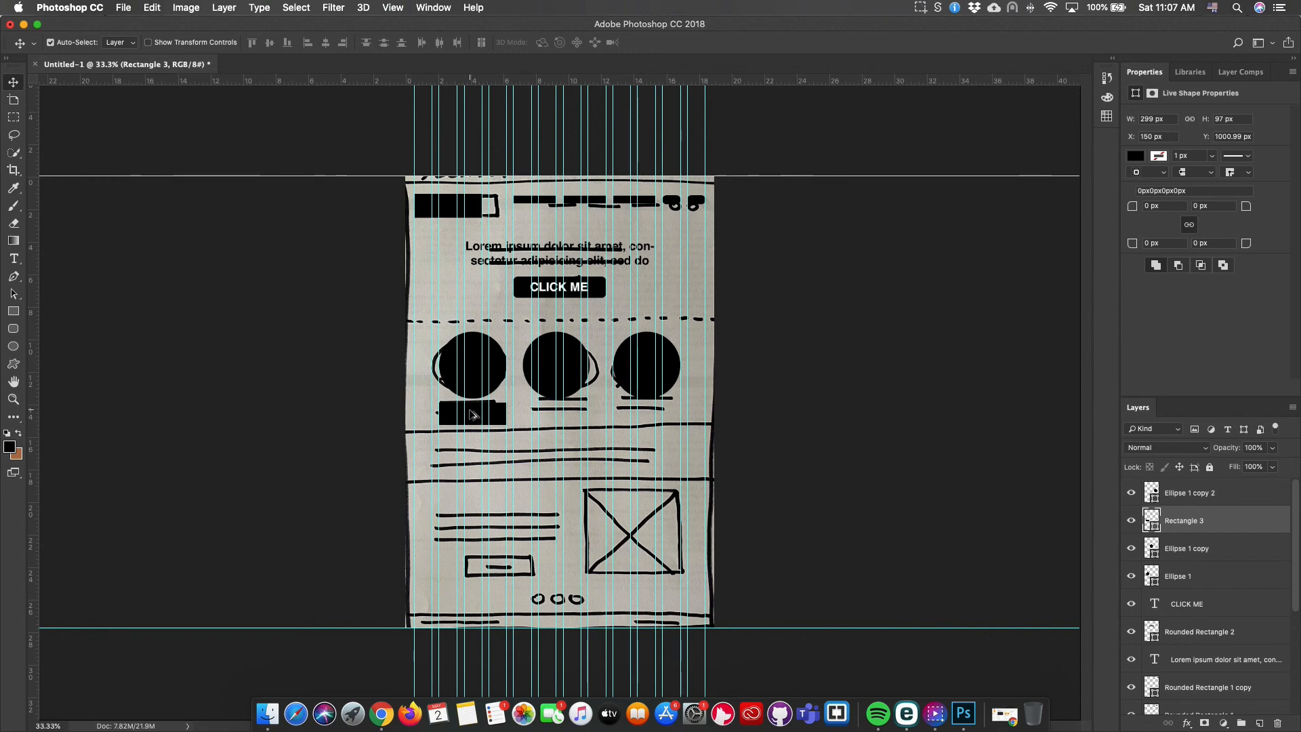
pyautogui.moveTo(476, 416); pyautogui.dragTo(637, 419)
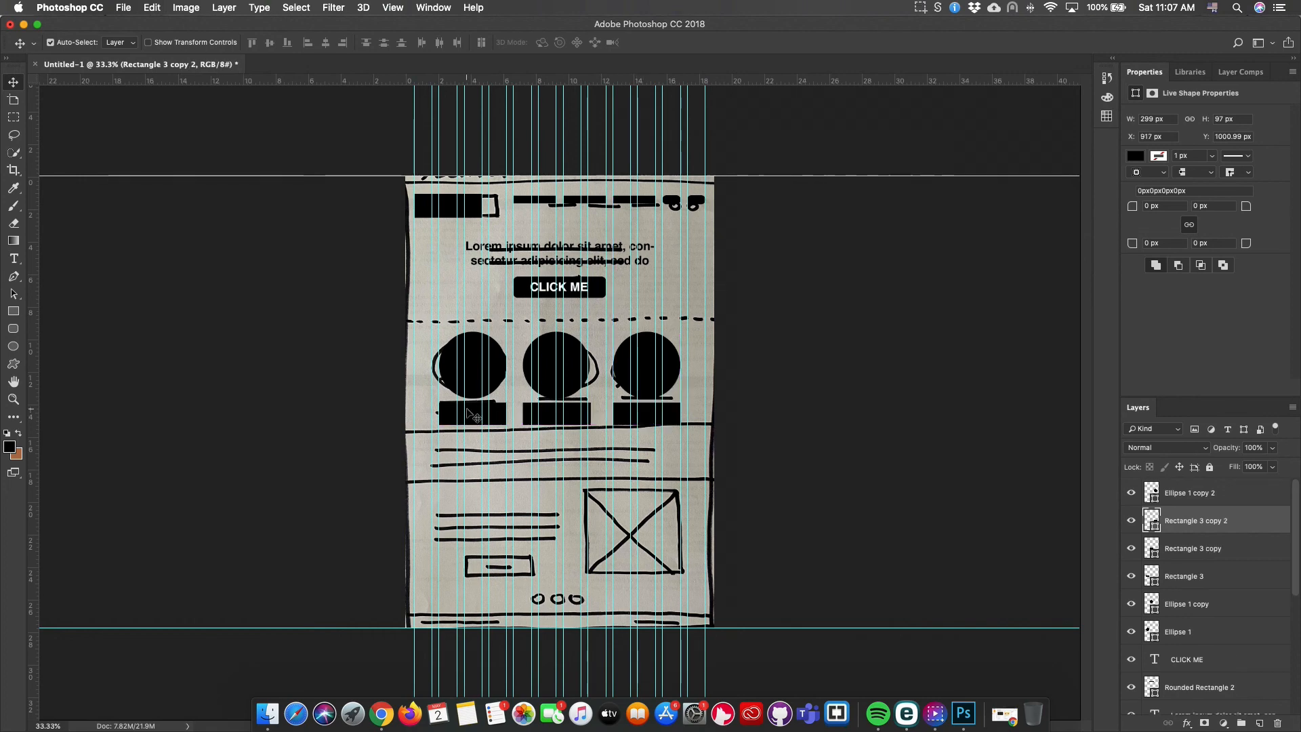
pyautogui.moveTo(546, 414); pyautogui.dragTo(550, 414)
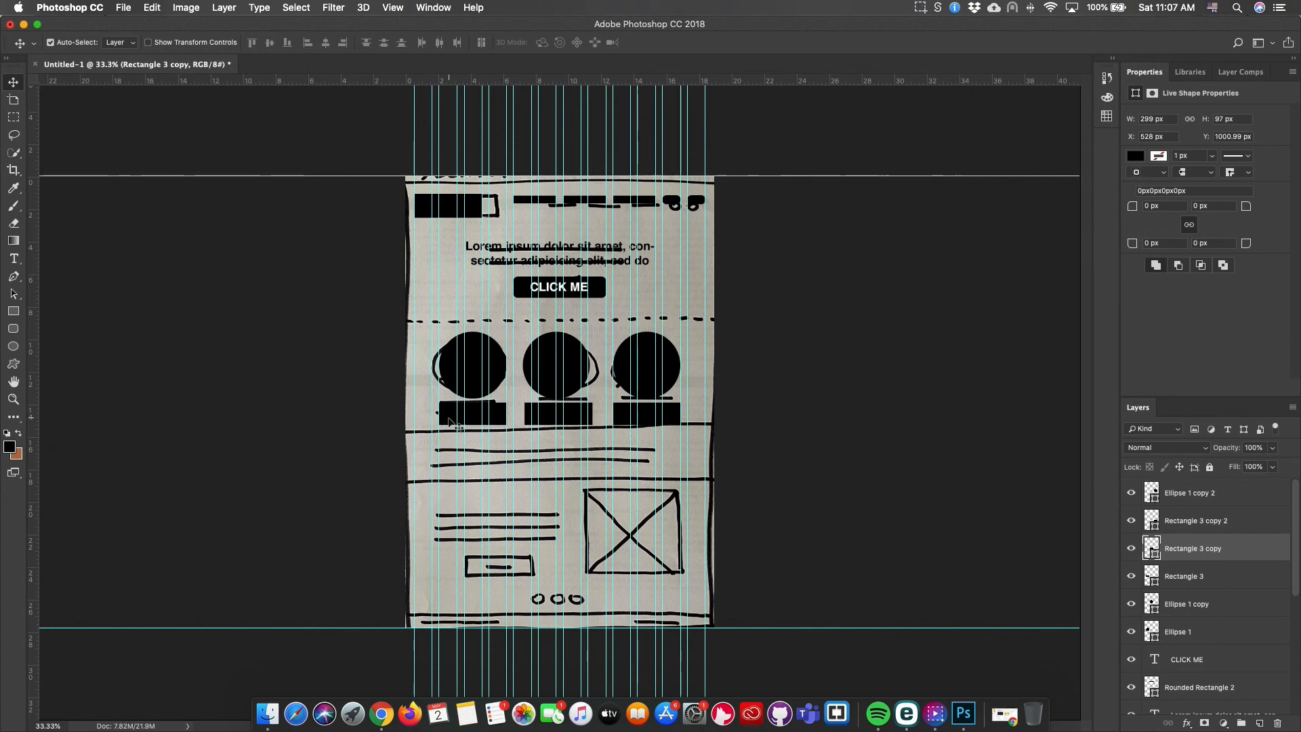
# Draw a rectangle about 1375 by 220 px across the full page width over the sketched middle band and fill it with grey
pyautogui.click(13, 311)
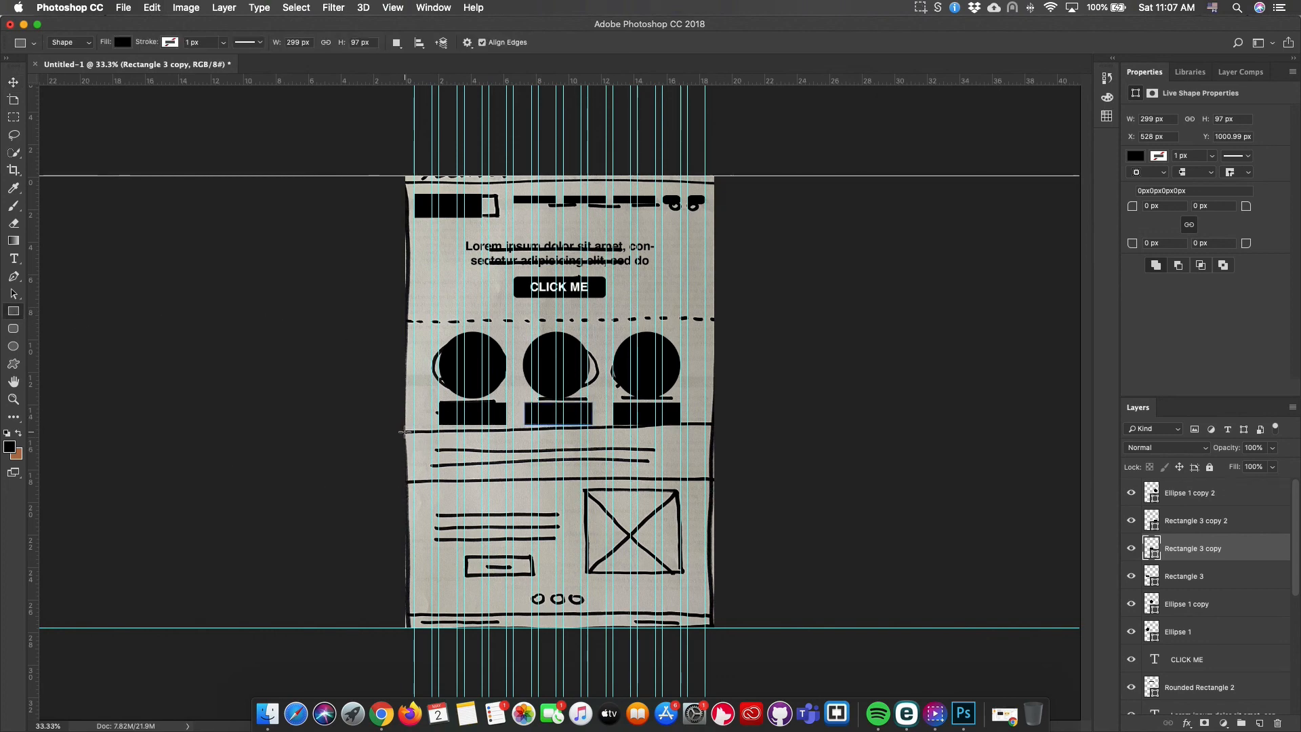
pyautogui.moveTo(405, 433); pyautogui.dragTo(715, 482)
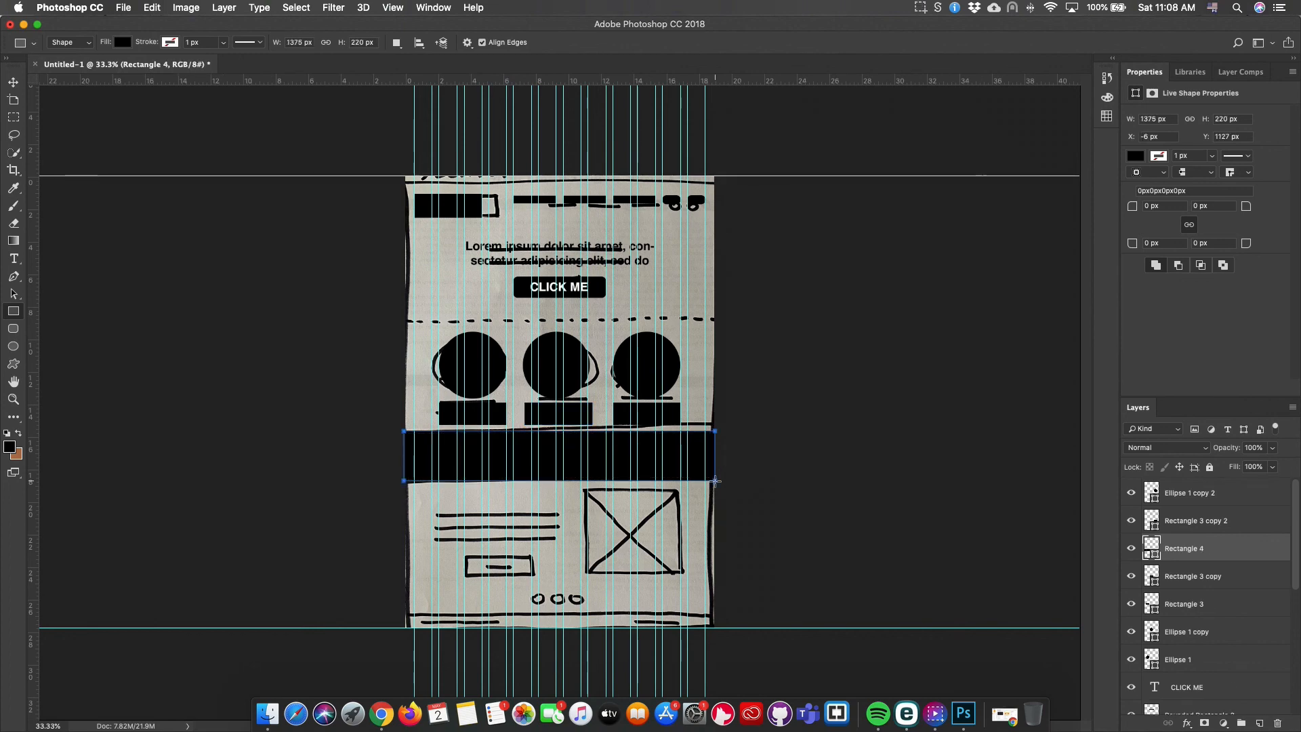
pyautogui.click(122, 42)
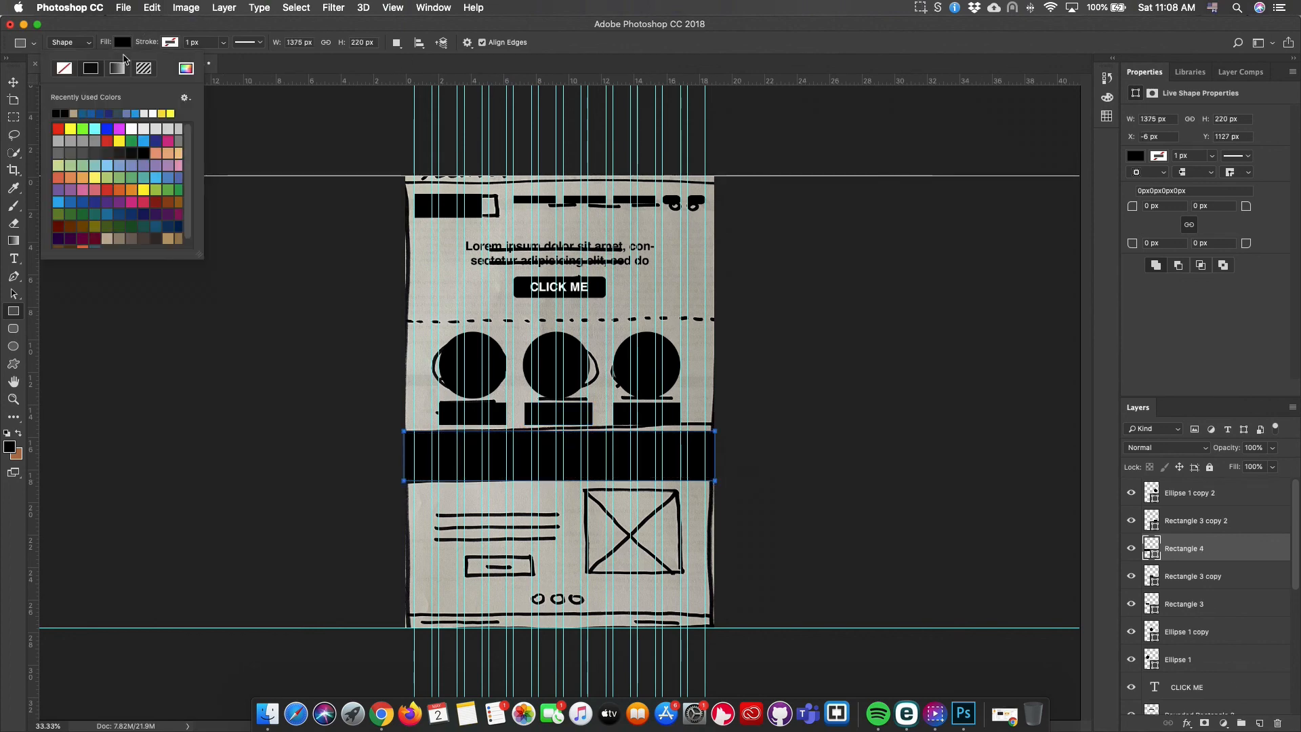
pyautogui.click(71, 141)
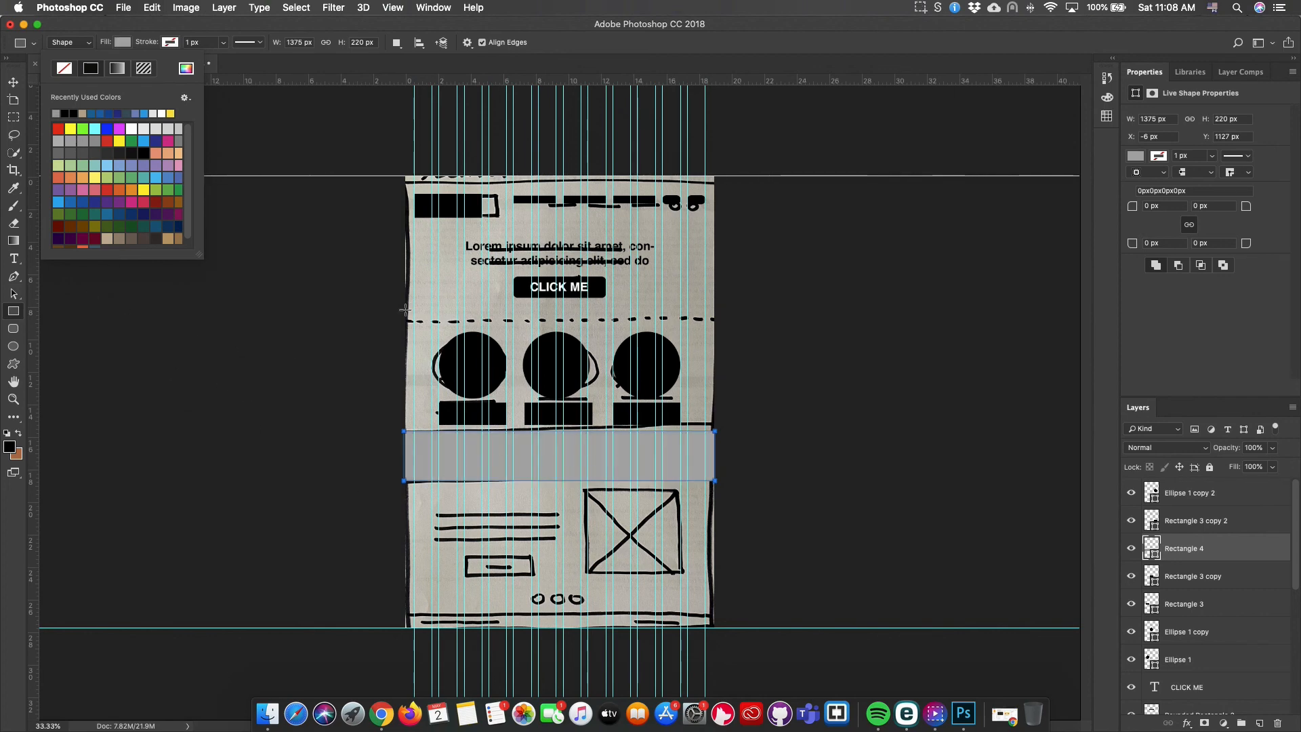
pyautogui.click(10, 84)
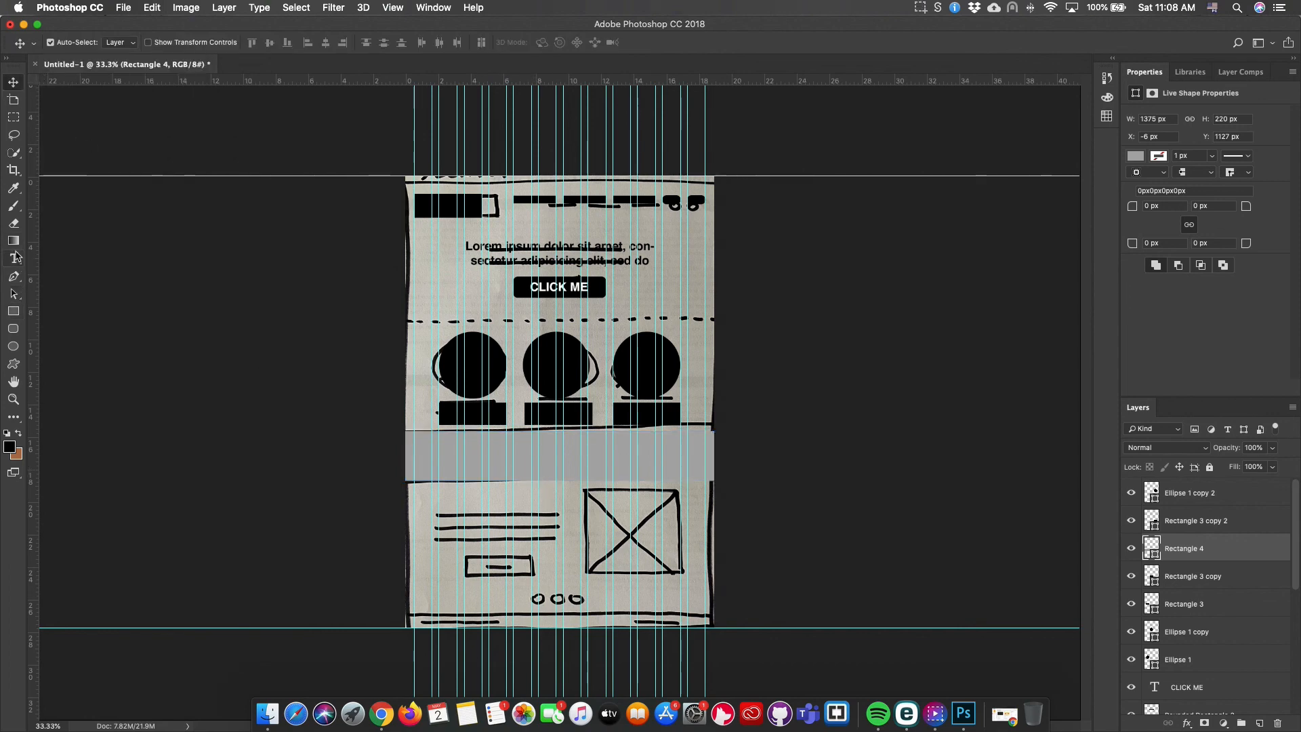
# Draw a rectangle about 1068 by 131 px inside the grey band and fill it with black
pyautogui.click(14, 311)
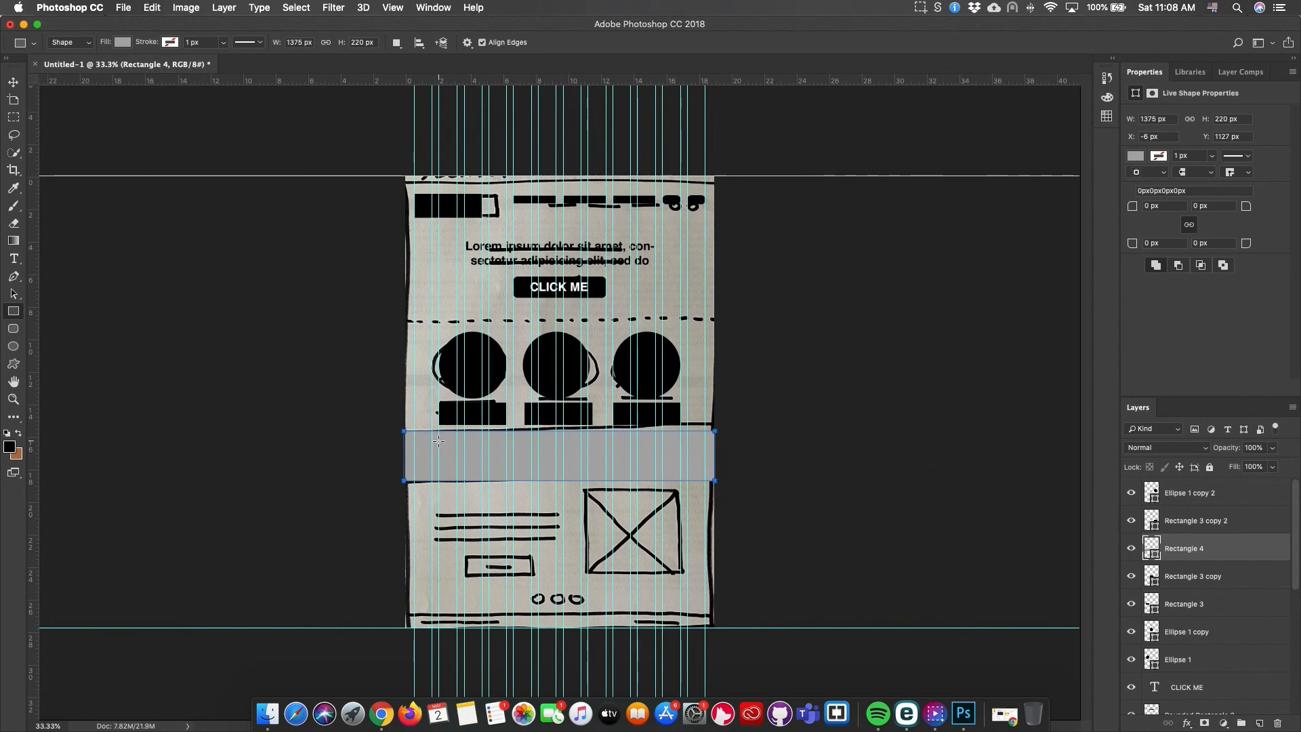
pyautogui.moveTo(439, 440); pyautogui.dragTo(680, 469)
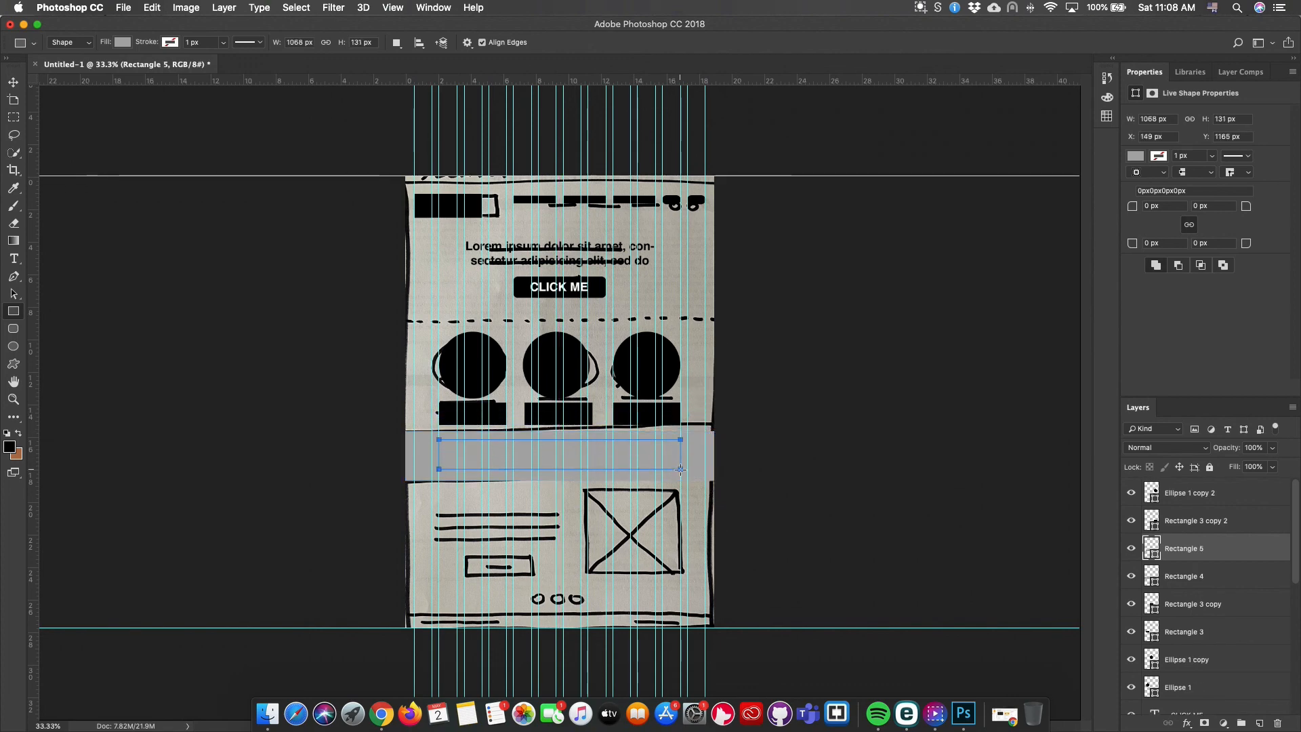
pyautogui.click(123, 43)
pyautogui.click(66, 113)
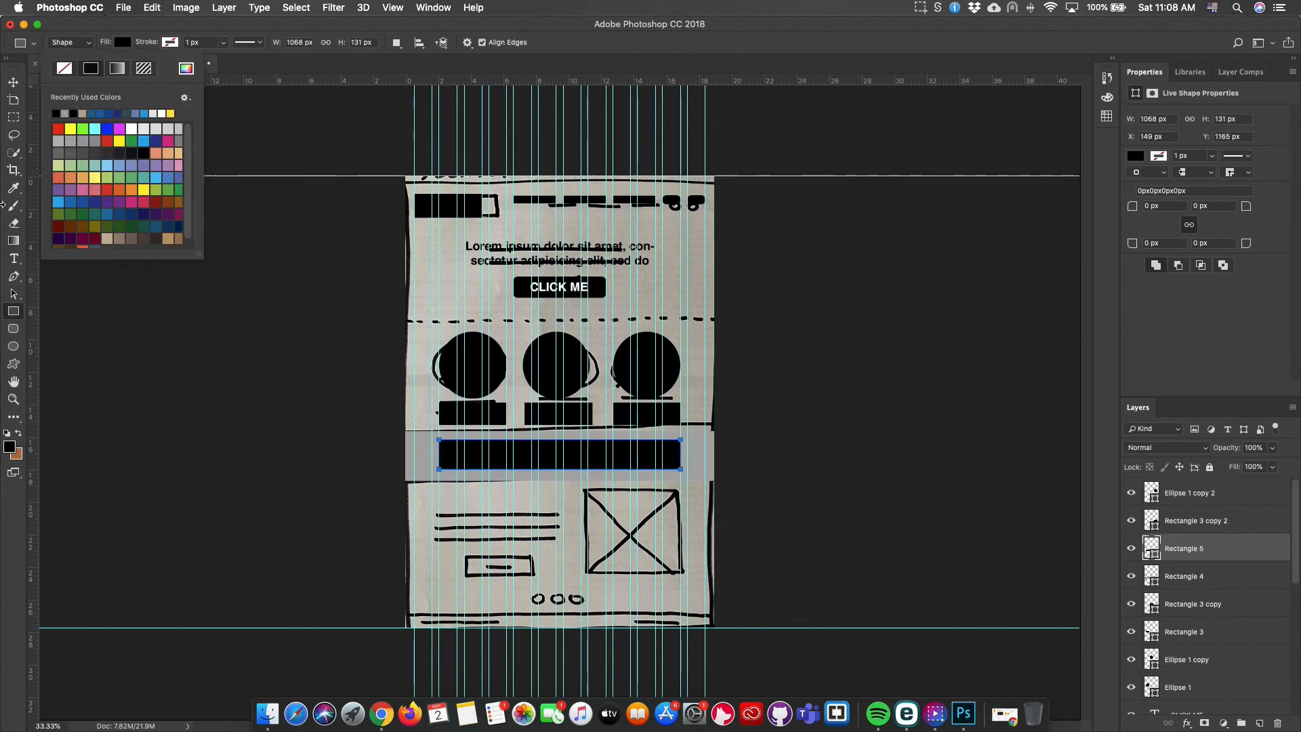
# Draw a black rectangle about 519 by 199 px over the lower sketched text lines and a 408 px square over the crossed image box
pyautogui.click(16, 314)
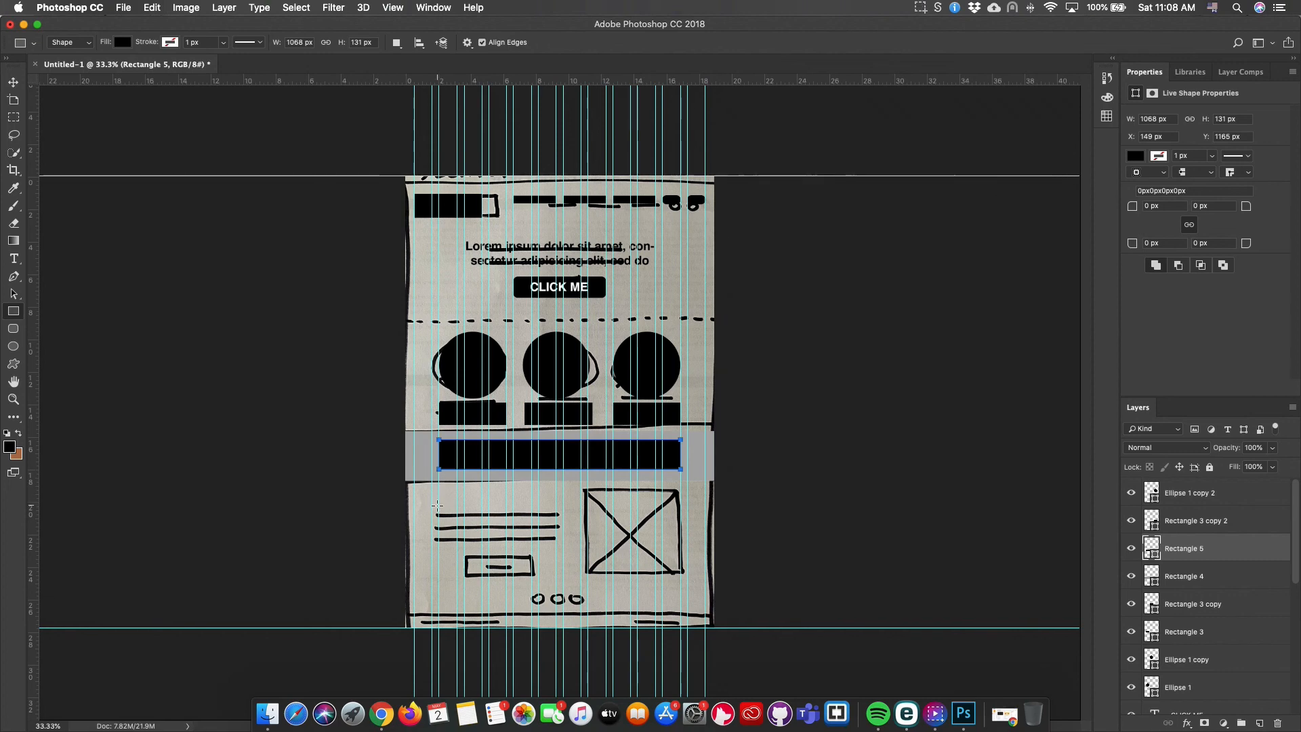
pyautogui.moveTo(437, 500); pyautogui.dragTo(555, 544)
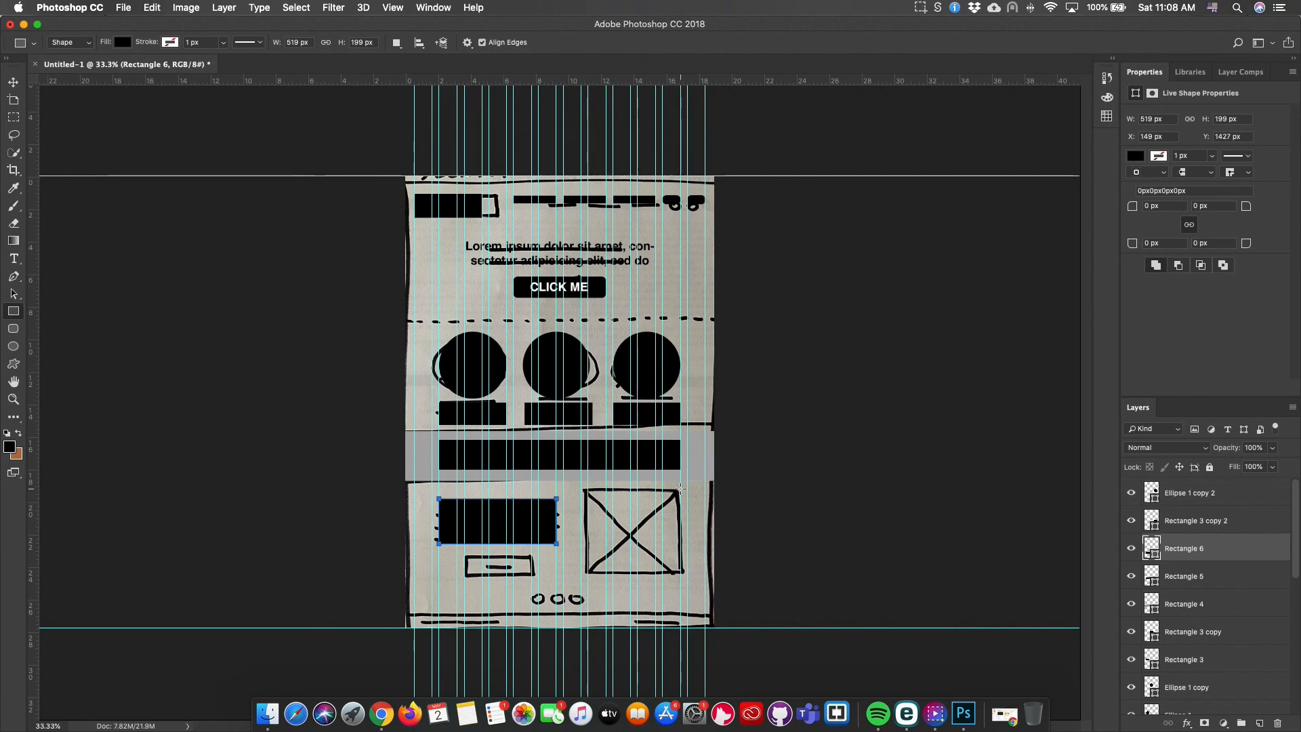
pyautogui.moveTo(680, 488); pyautogui.dragTo(587, 582)
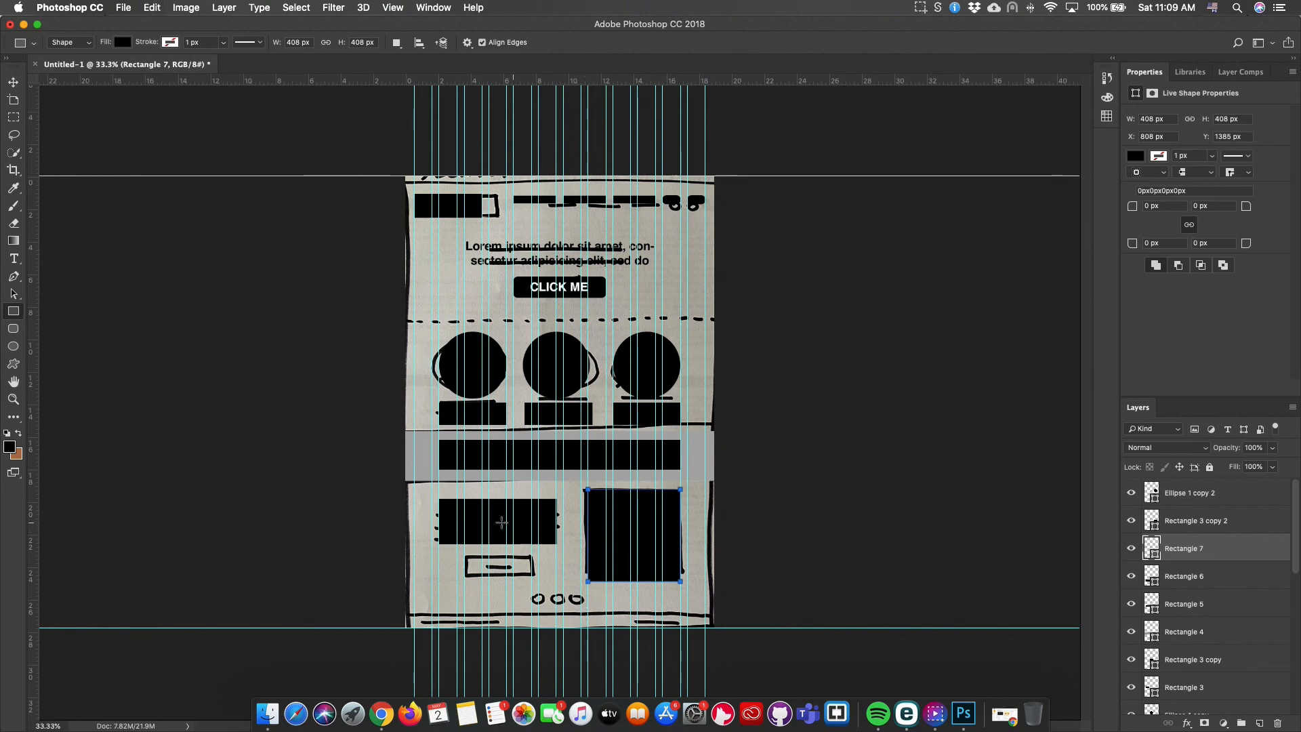
# Draw a black rounded rectangle about 297 by 91 px with a 20 px radius over the lower sketched button
pyautogui.click(25, 328)
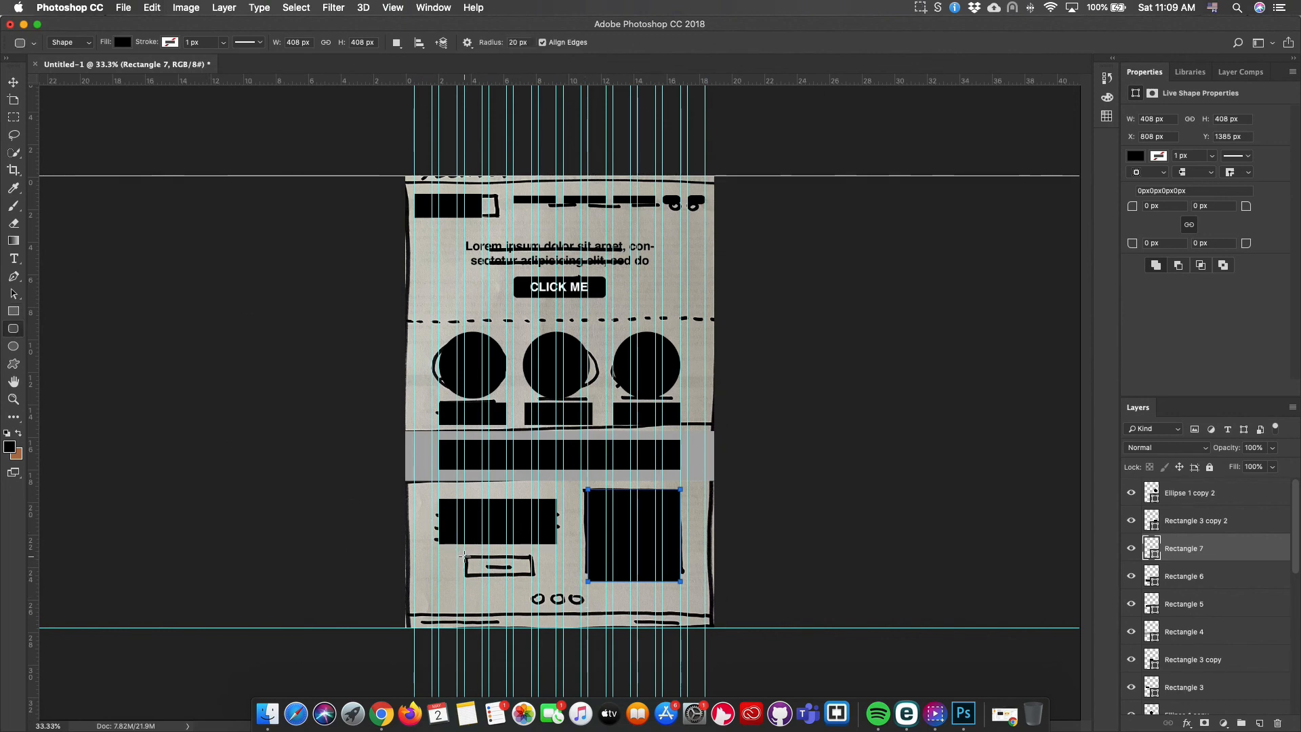
pyautogui.moveTo(465, 556); pyautogui.dragTo(532, 574)
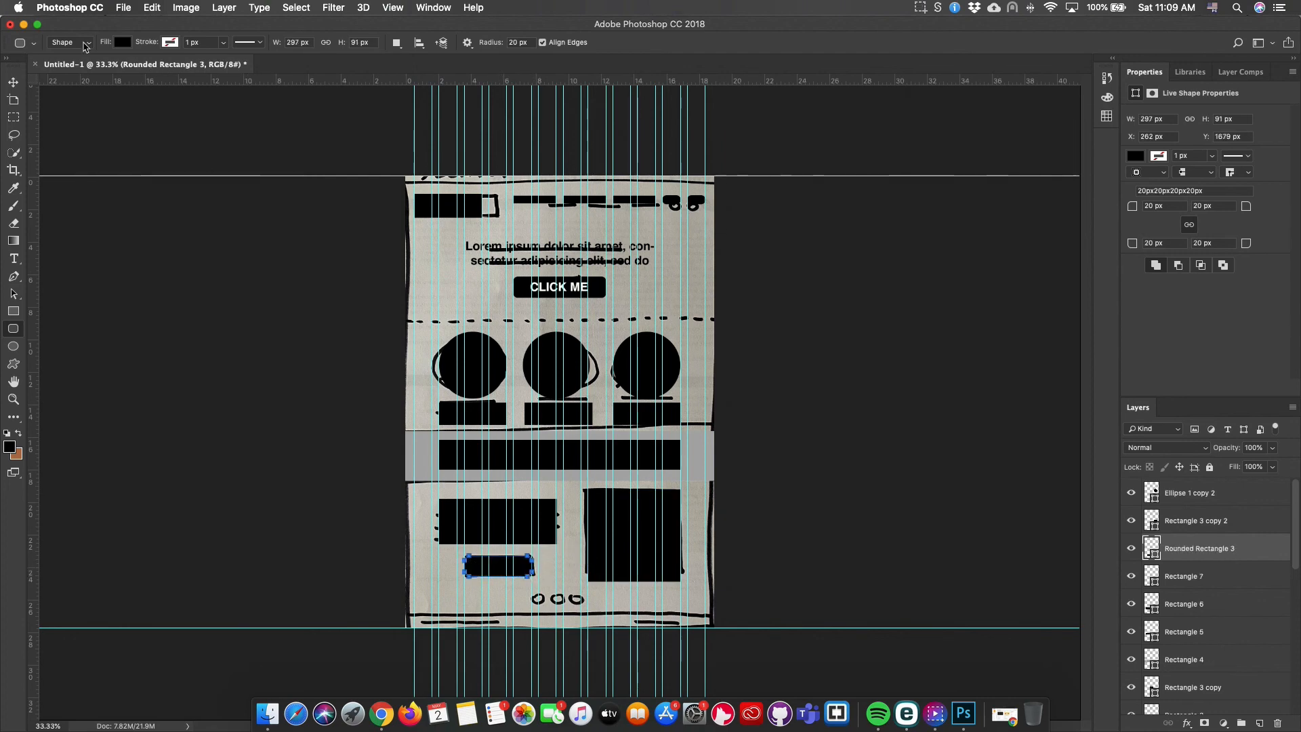
# Duplicate the "CLICK ME" text from the headline button and place the copy just below the lower rounded button
pyautogui.click(14, 82)
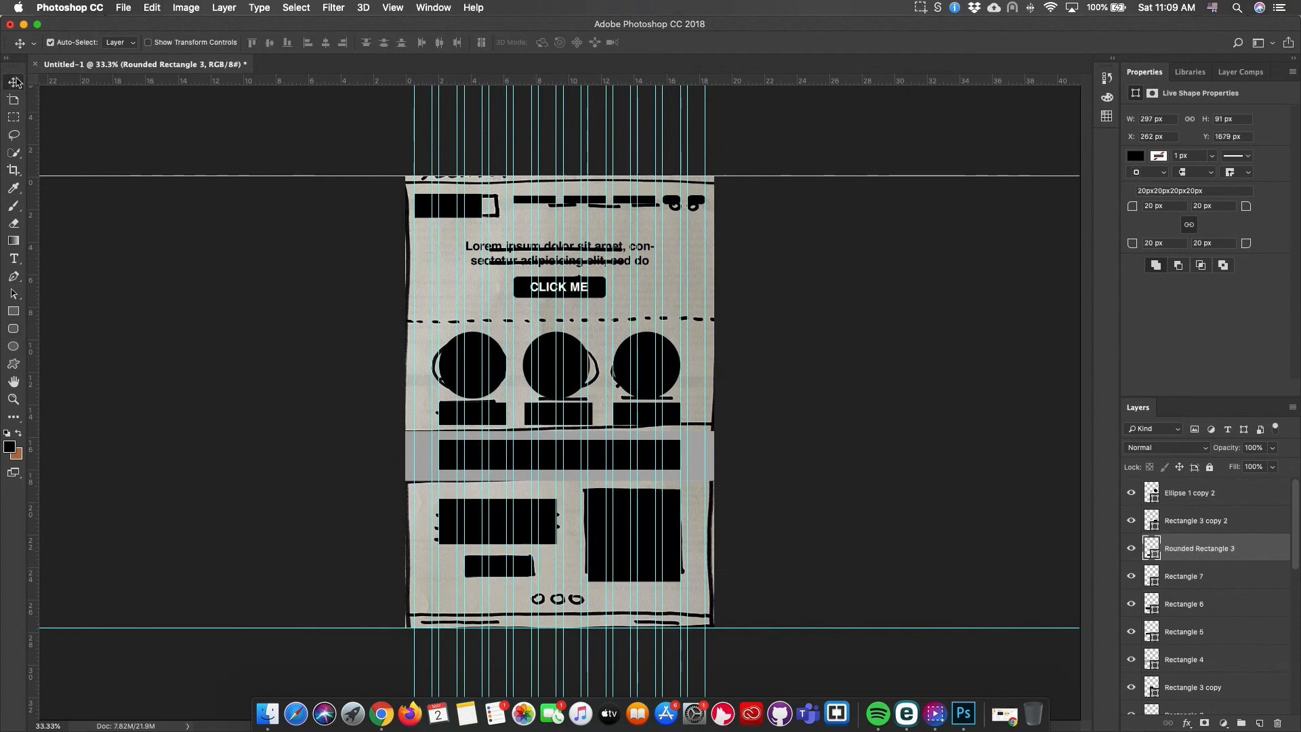
pyautogui.click(581, 291)
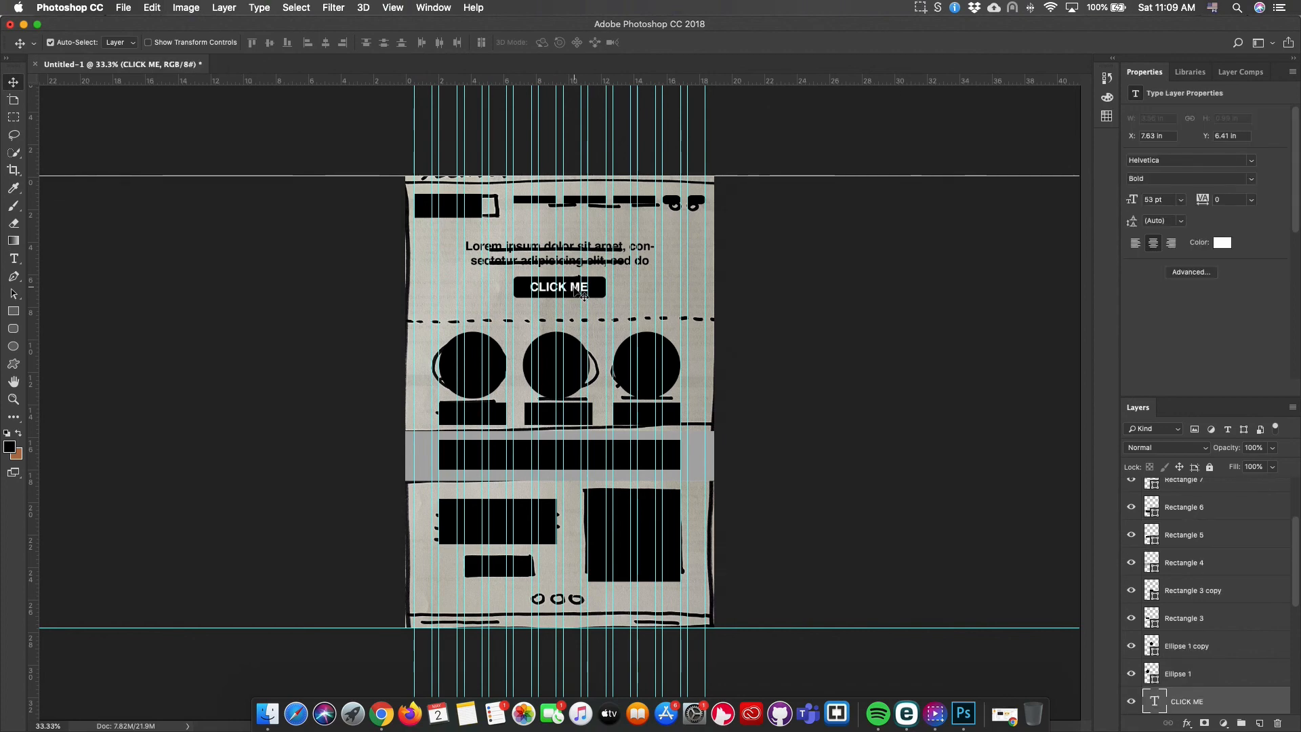
pyautogui.click(496, 590)
pyautogui.press('super+v')
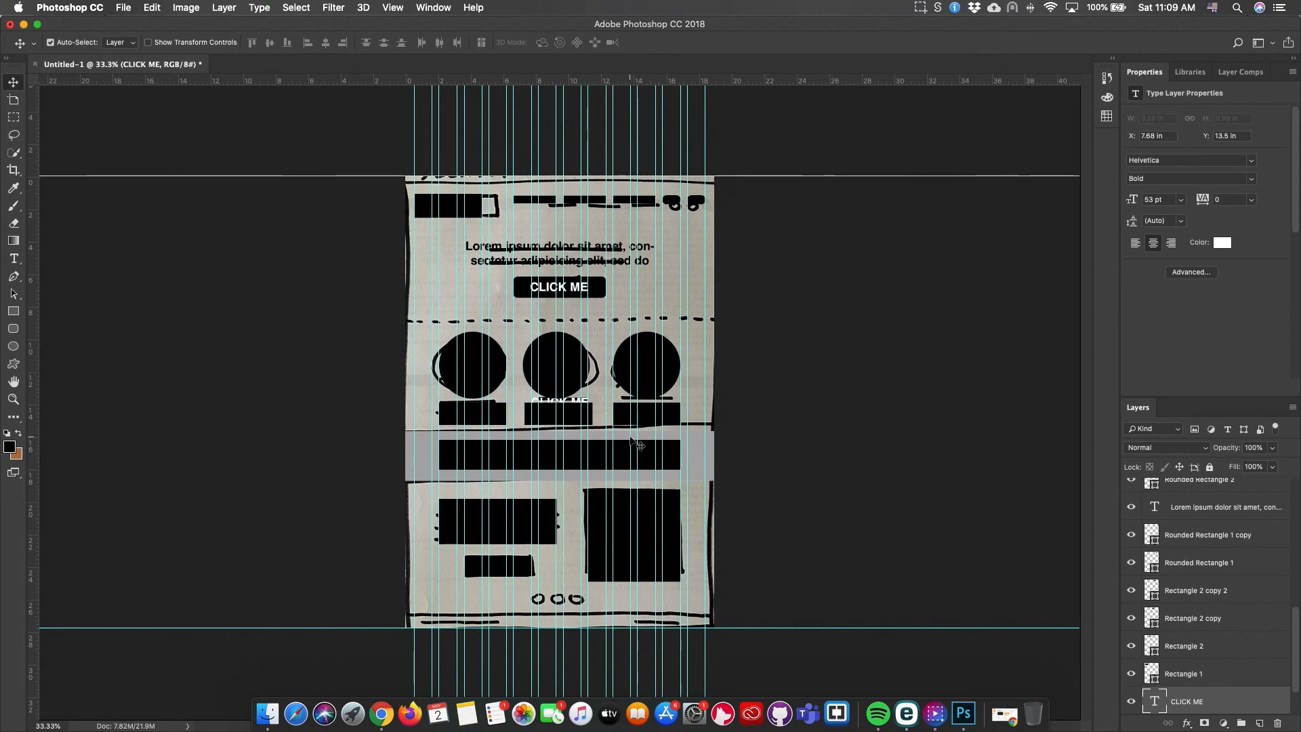
pyautogui.moveTo(563, 403); pyautogui.dragTo(502, 591)
pyautogui.rightClick(502, 591)
pyautogui.click(501, 592)
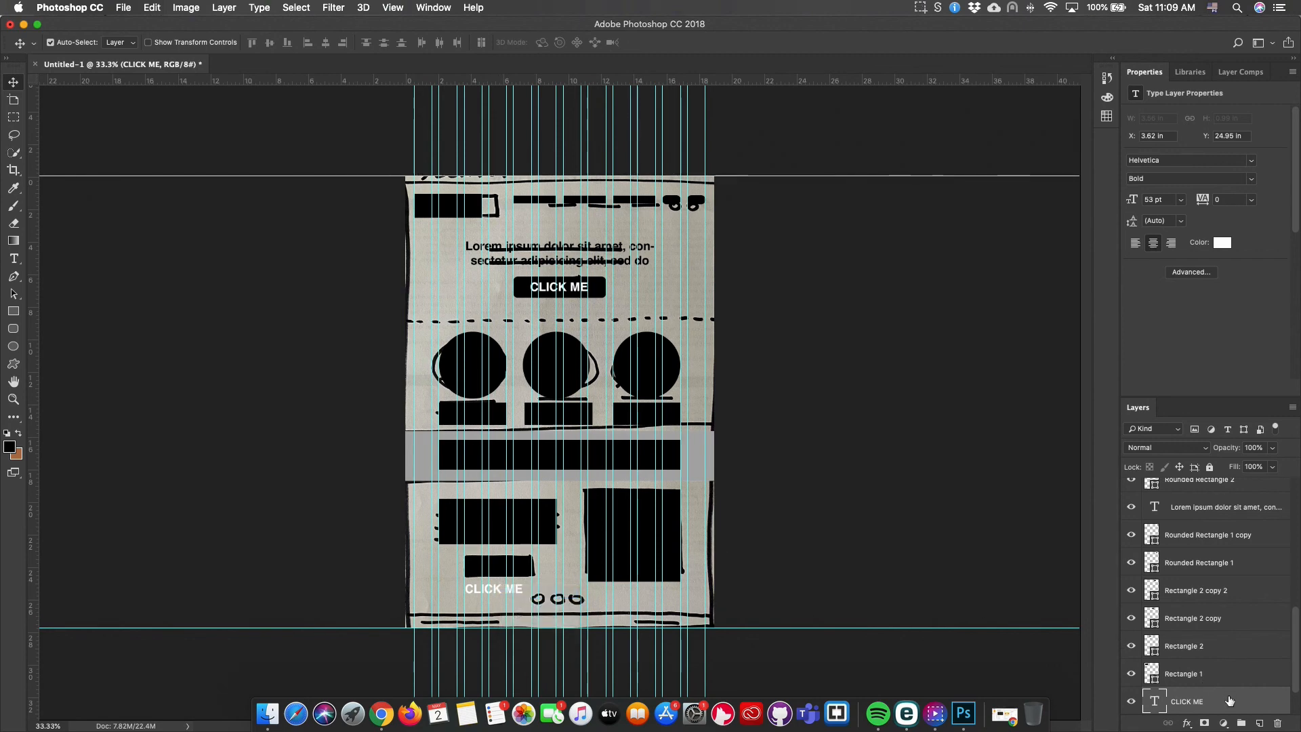
# Bring the copied "CLICK ME" layer to the top of the layer stack and move its text onto the lower button
pyautogui.moveTo(1229, 700); pyautogui.dragTo(1225, 484)
pyautogui.moveTo(1228, 633); pyautogui.dragTo(1219, 511)
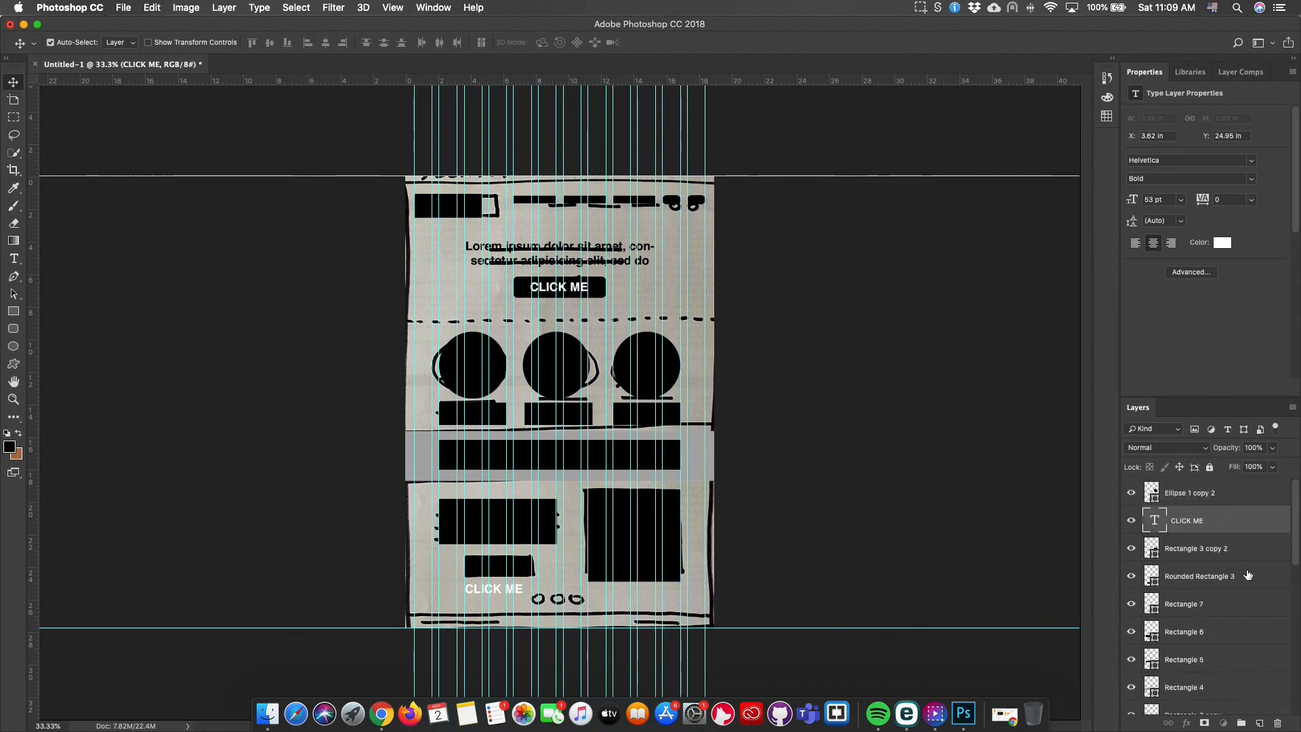
pyautogui.moveTo(1227, 524); pyautogui.dragTo(1225, 483)
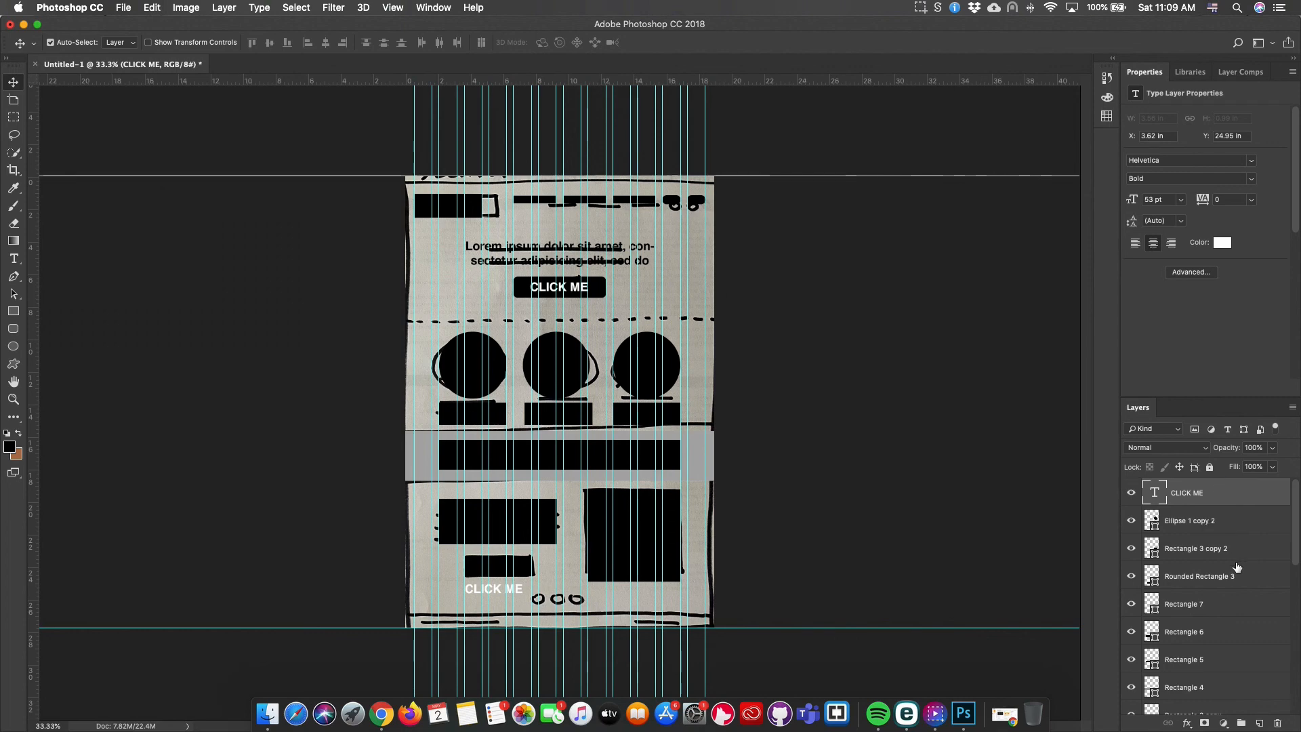
pyautogui.moveTo(498, 594); pyautogui.dragTo(503, 571)
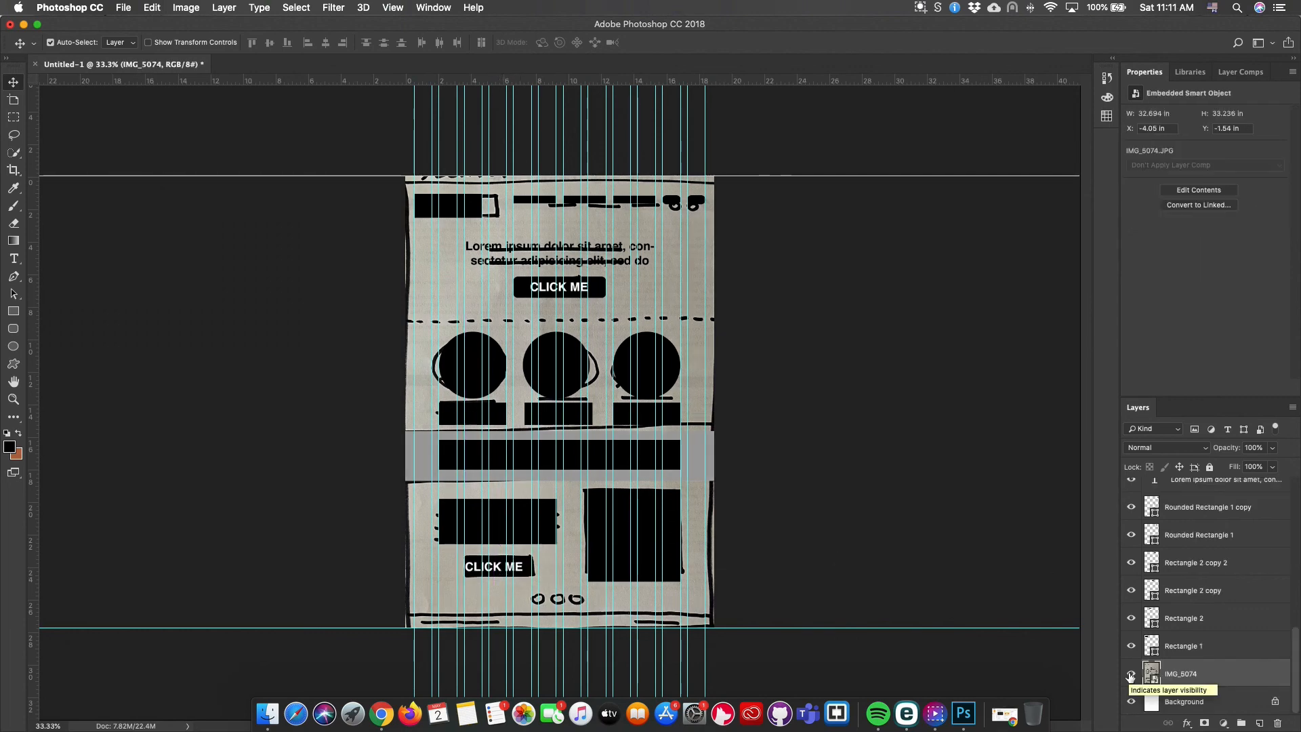
# Hide the IMG_5074 sketch layer to check the wireframe on its own, and show the sketch again
pyautogui.click(1131, 674)
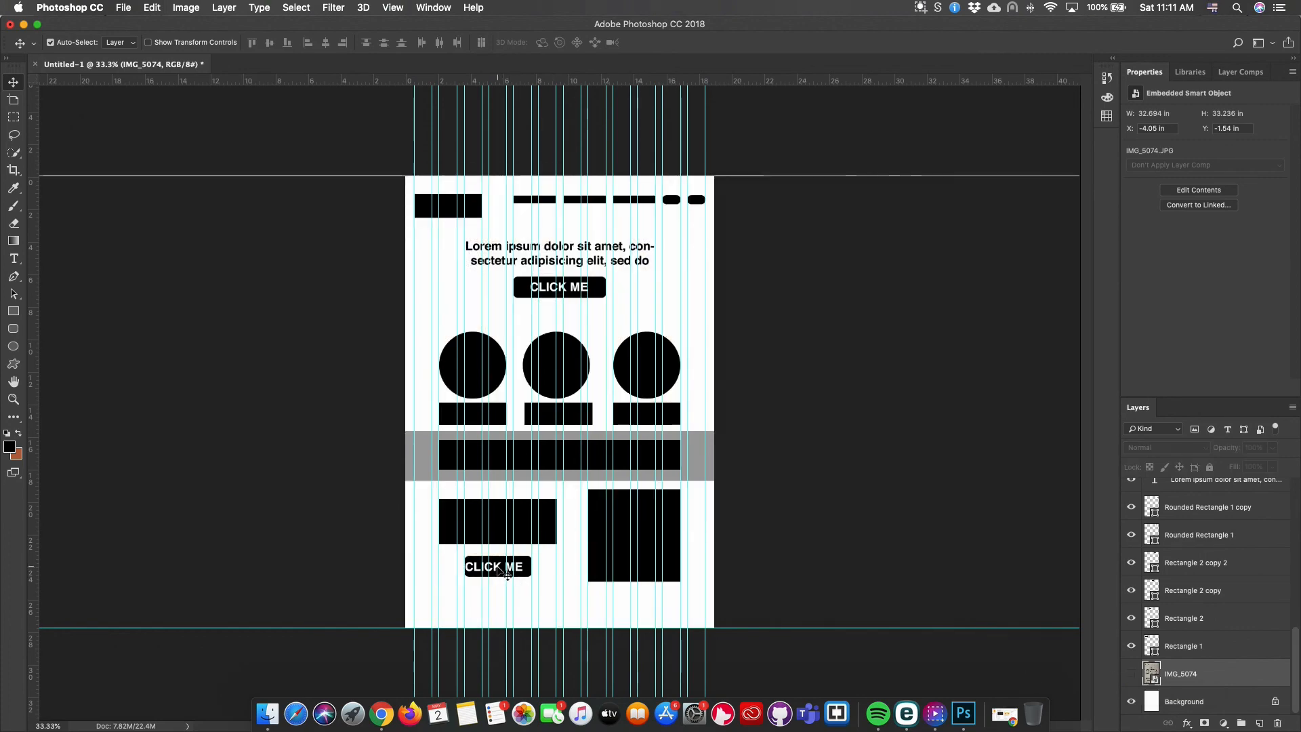
pyautogui.click(1130, 674)
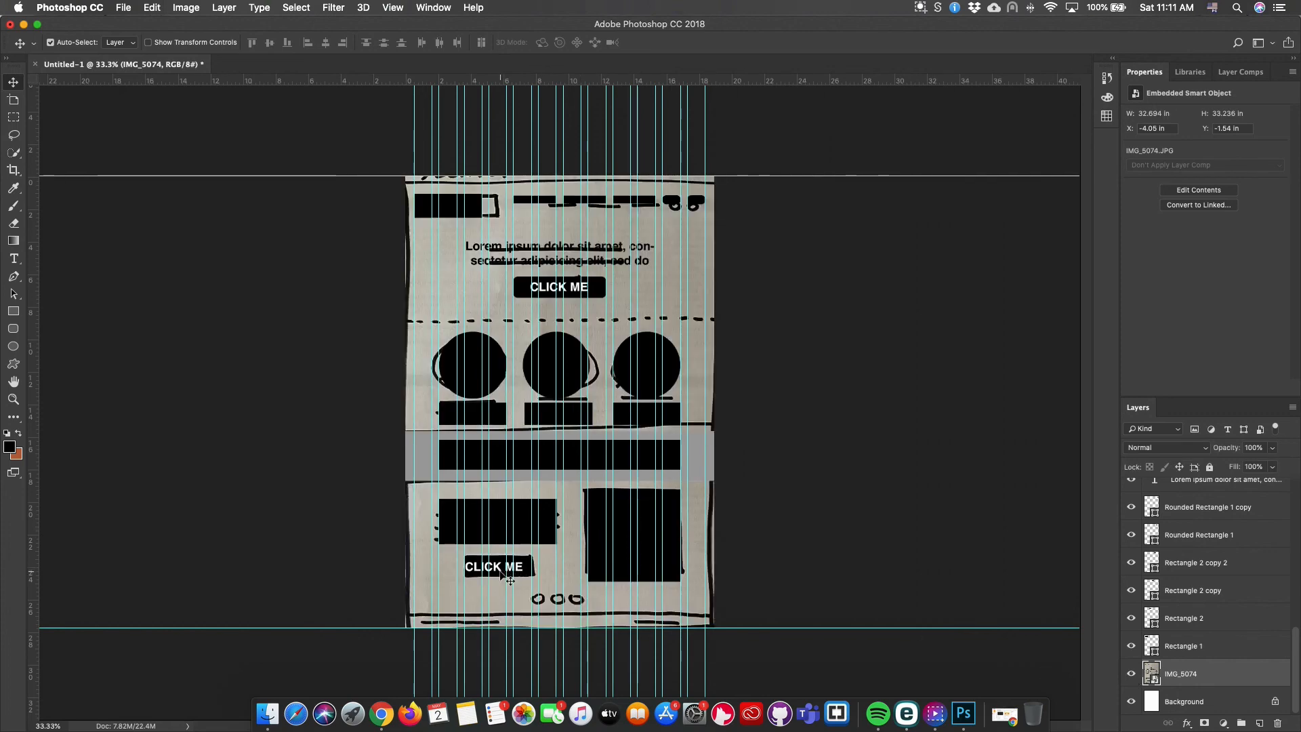
# Center the lower "CLICK ME" text horizontally on its rounded button, with the IMG_5074 sketch layer temporarily hidden
pyautogui.click(1130, 674)
pyautogui.moveTo(498, 581); pyautogui.dragTo(498, 569)
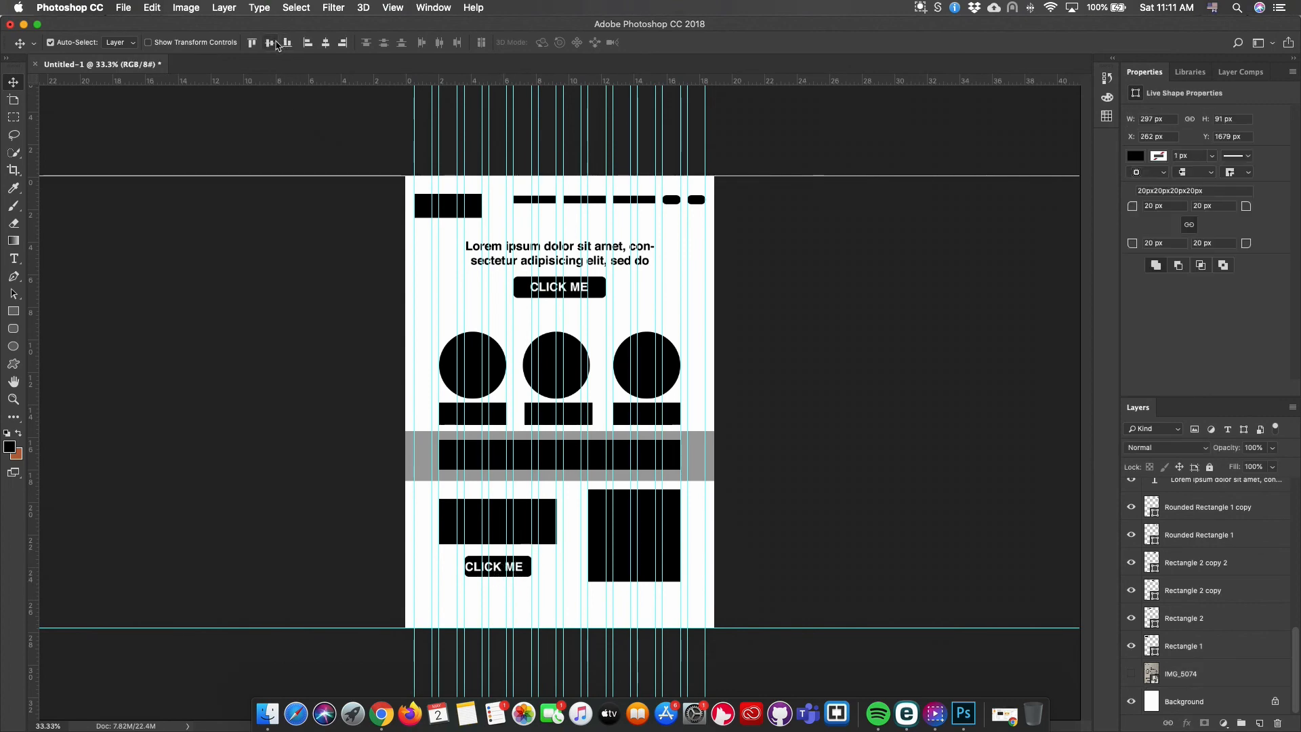
pyautogui.click(326, 43)
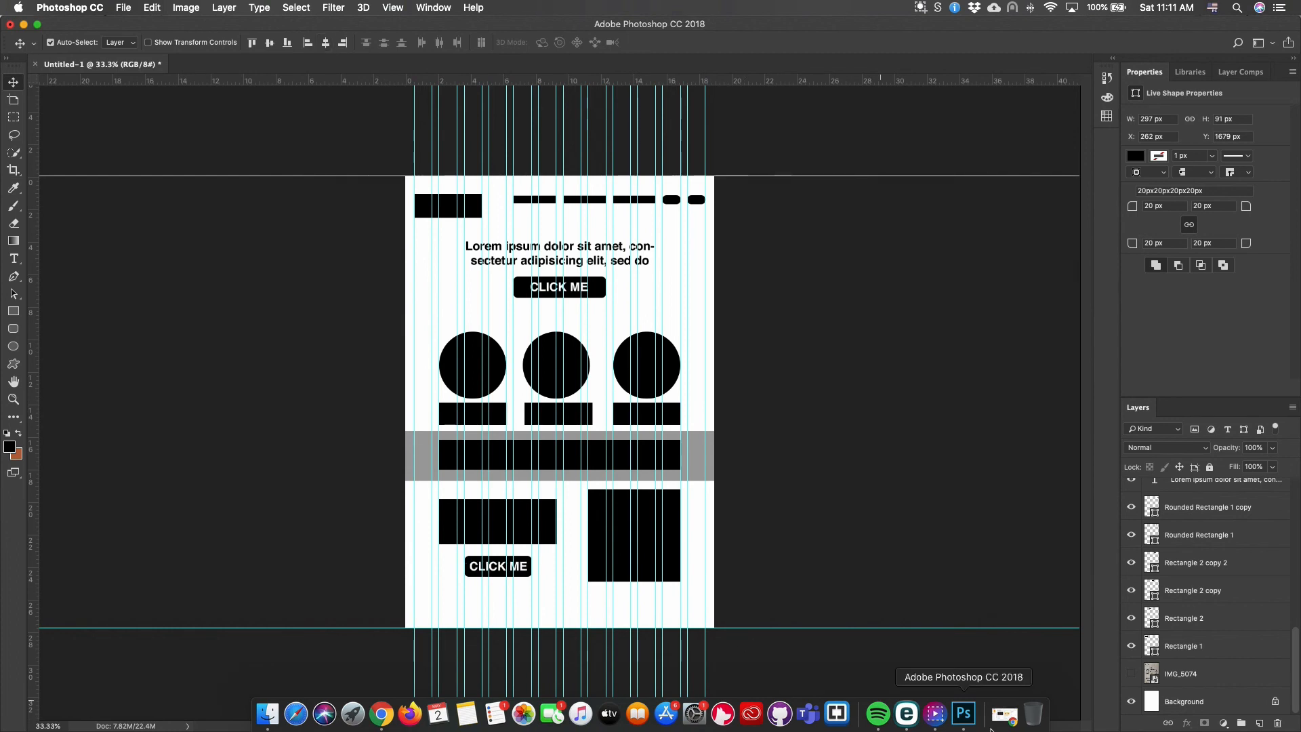
pyautogui.click(1131, 673)
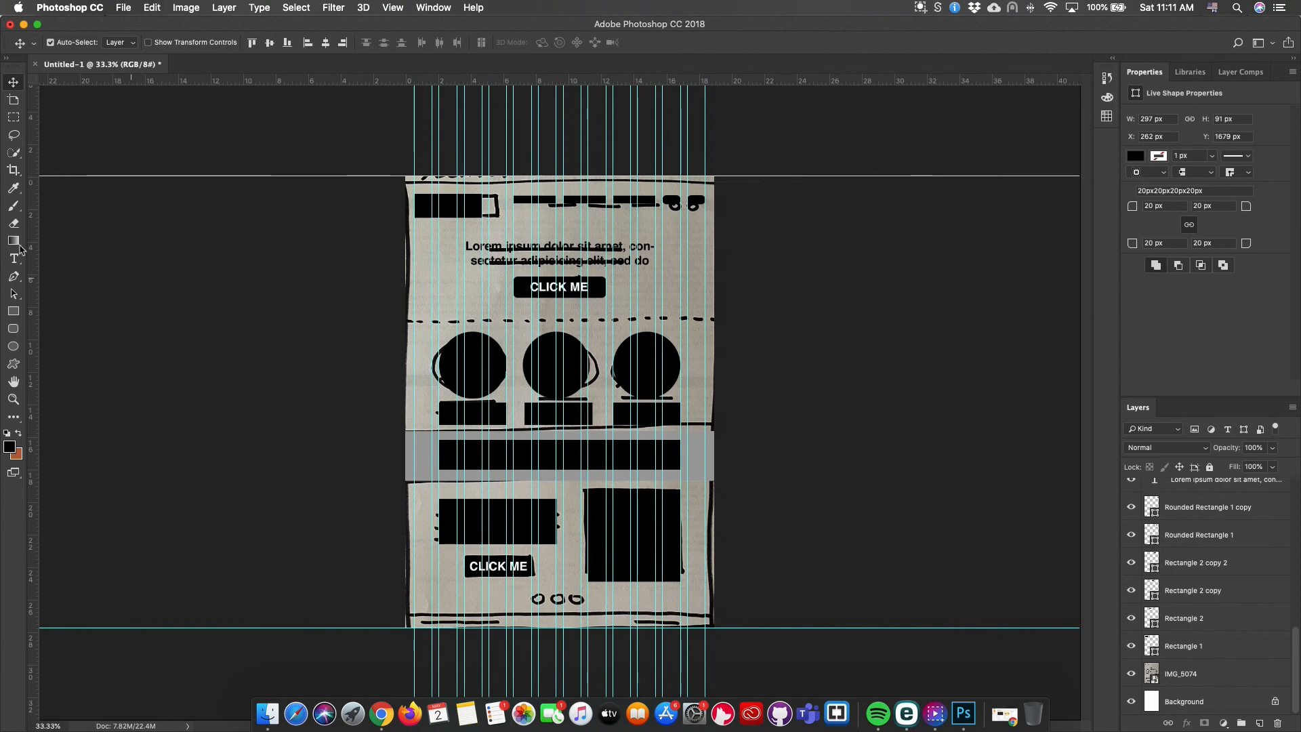
# Draw a black rounded rectangle about 81 by 43 px with a 20 px radius beside the three small sketched circles above the footer
pyautogui.click(14, 348)
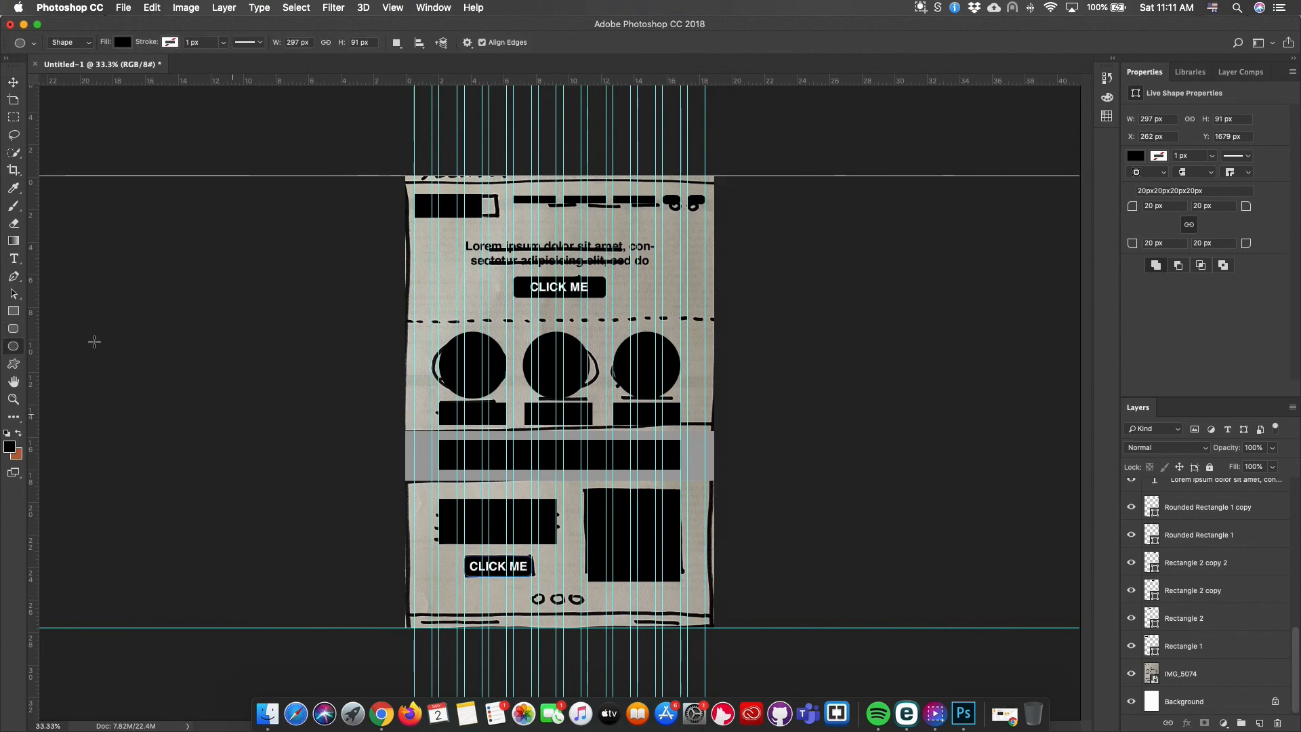
pyautogui.click(13, 328)
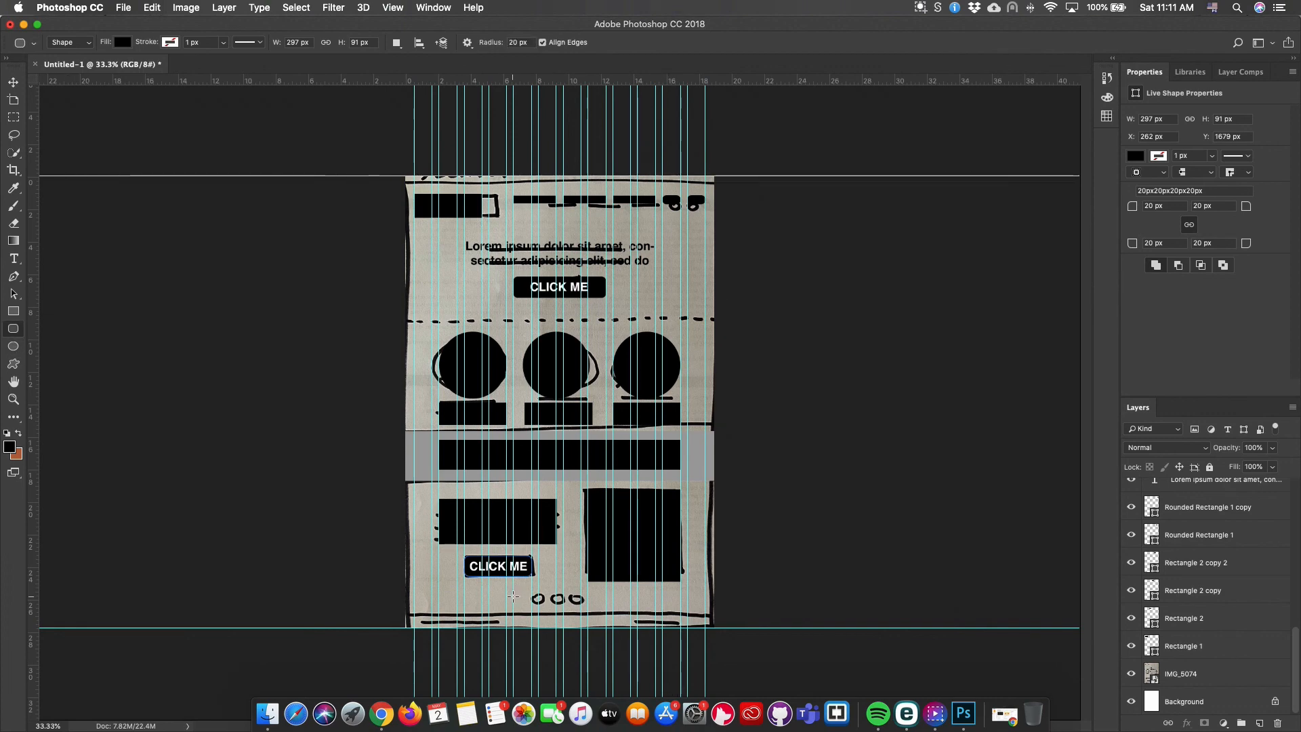
pyautogui.moveTo(513, 596); pyautogui.dragTo(532, 605)
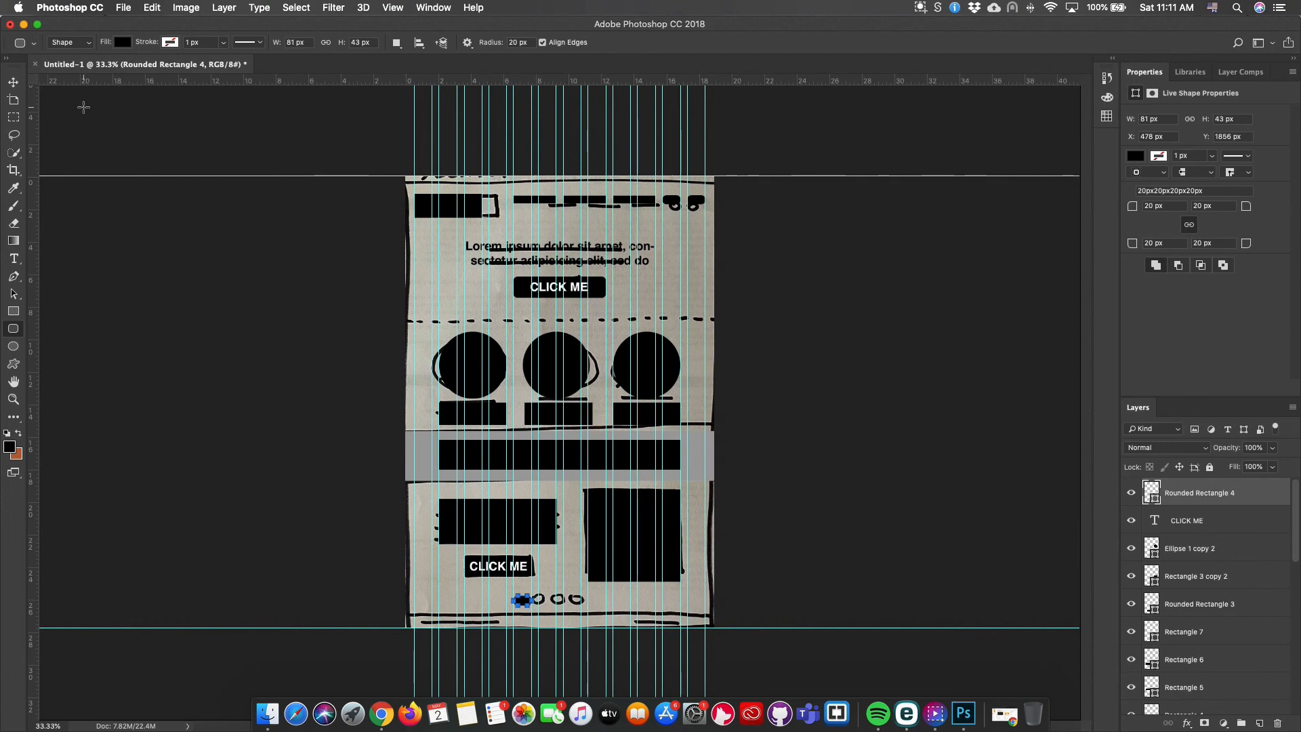
# Duplicate the small rounded rectangle twice along the same row and space the three shapes evenly about the page center
pyautogui.click(13, 82)
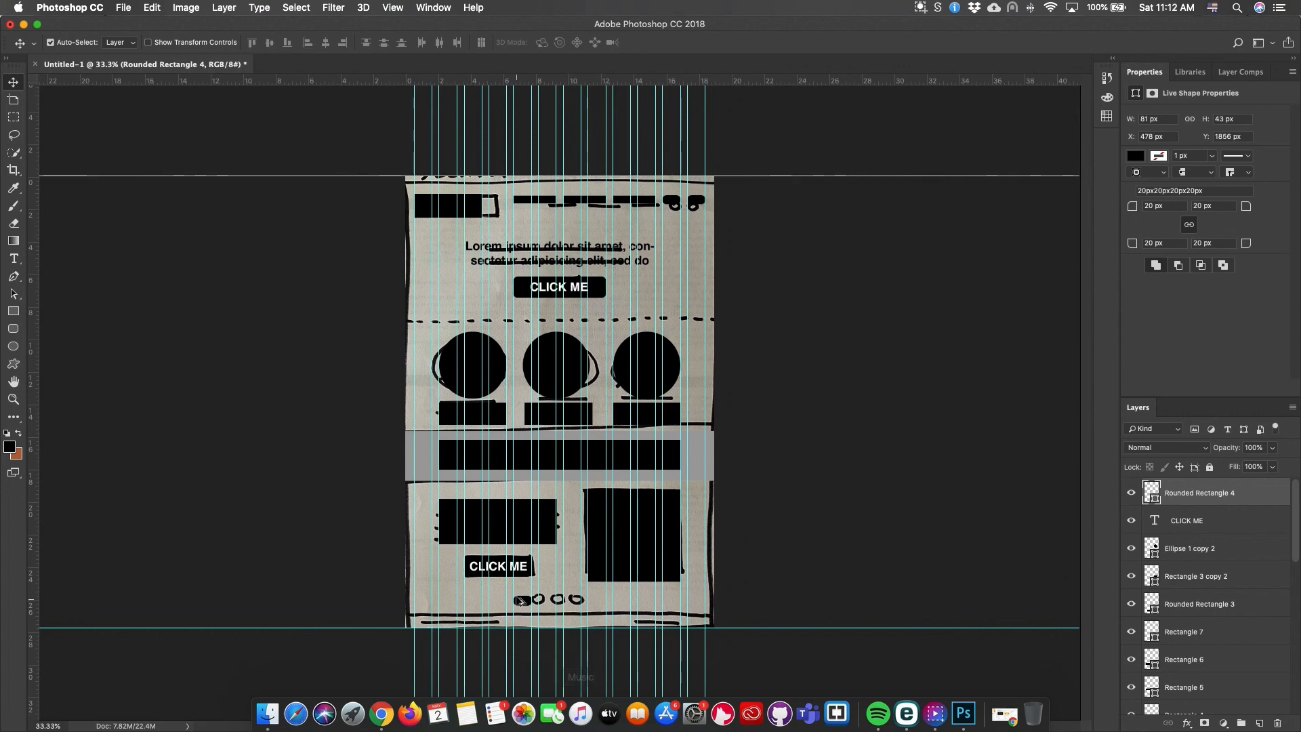
pyautogui.moveTo(523, 600); pyautogui.dragTo(570, 600)
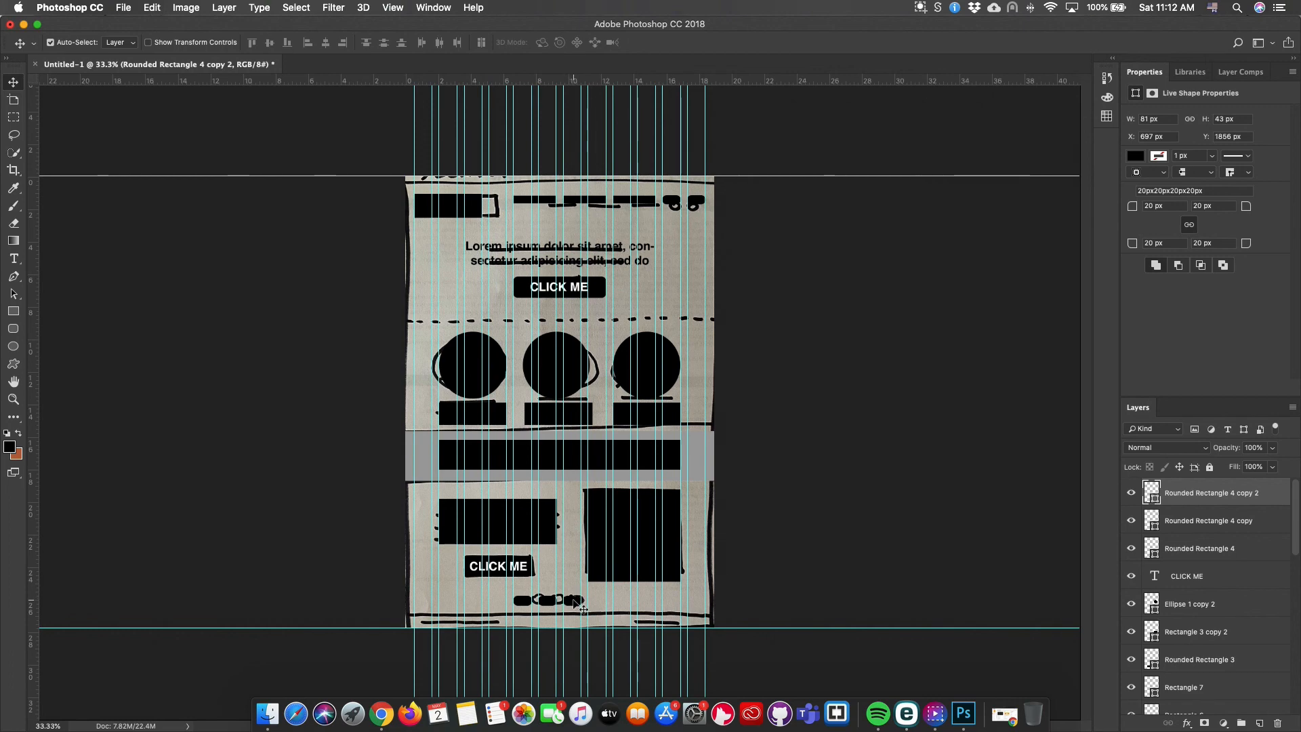
pyautogui.moveTo(574, 601)
pyautogui.keyDown('alt'); pyautogui.mouseDown()
pyautogui.moveTo(598, 603)
pyautogui.moveTo(561, 602)
pyautogui.mouseUp(); pyautogui.keyUp('alt')
pyautogui.click(550, 602)
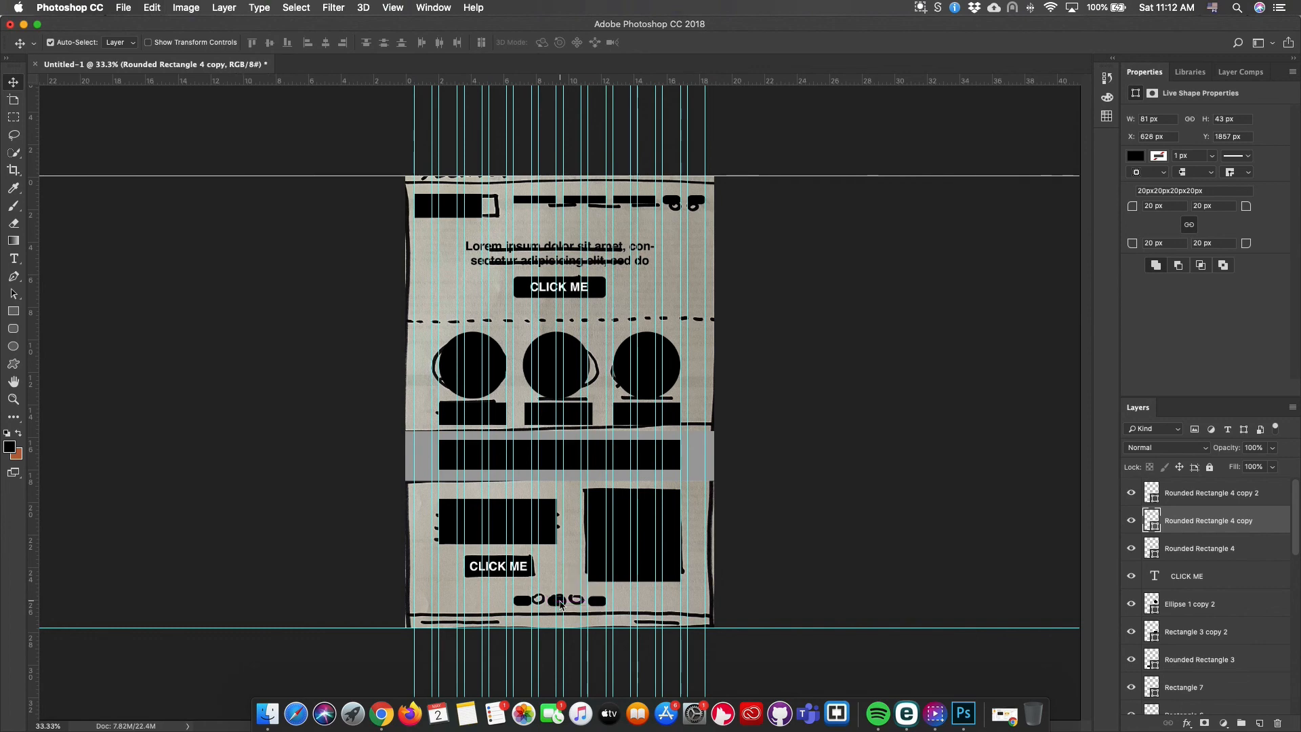
pyautogui.click(560, 601)
# Draw a footer rectangle about 1378 by 62 px across the full page width at the page bottom and fill it with gray
pyautogui.click(13, 311)
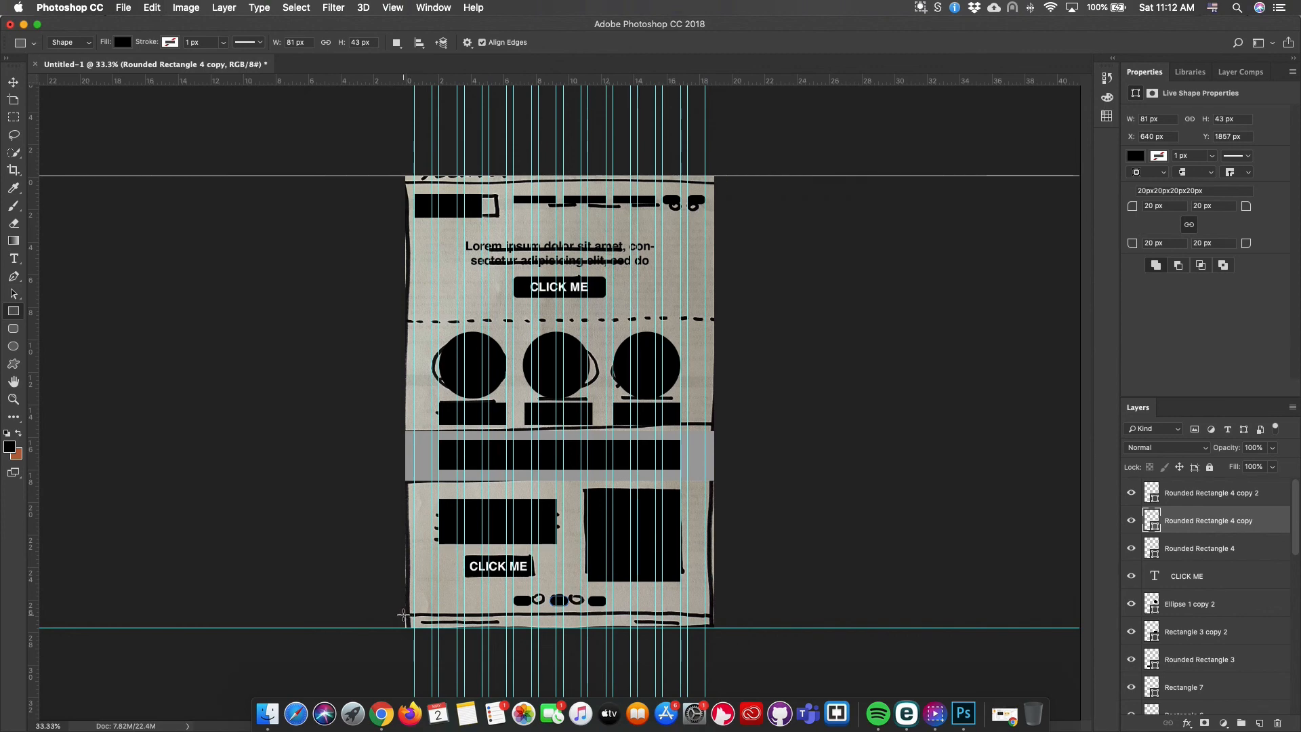
pyautogui.moveTo(407, 615); pyautogui.dragTo(714, 628)
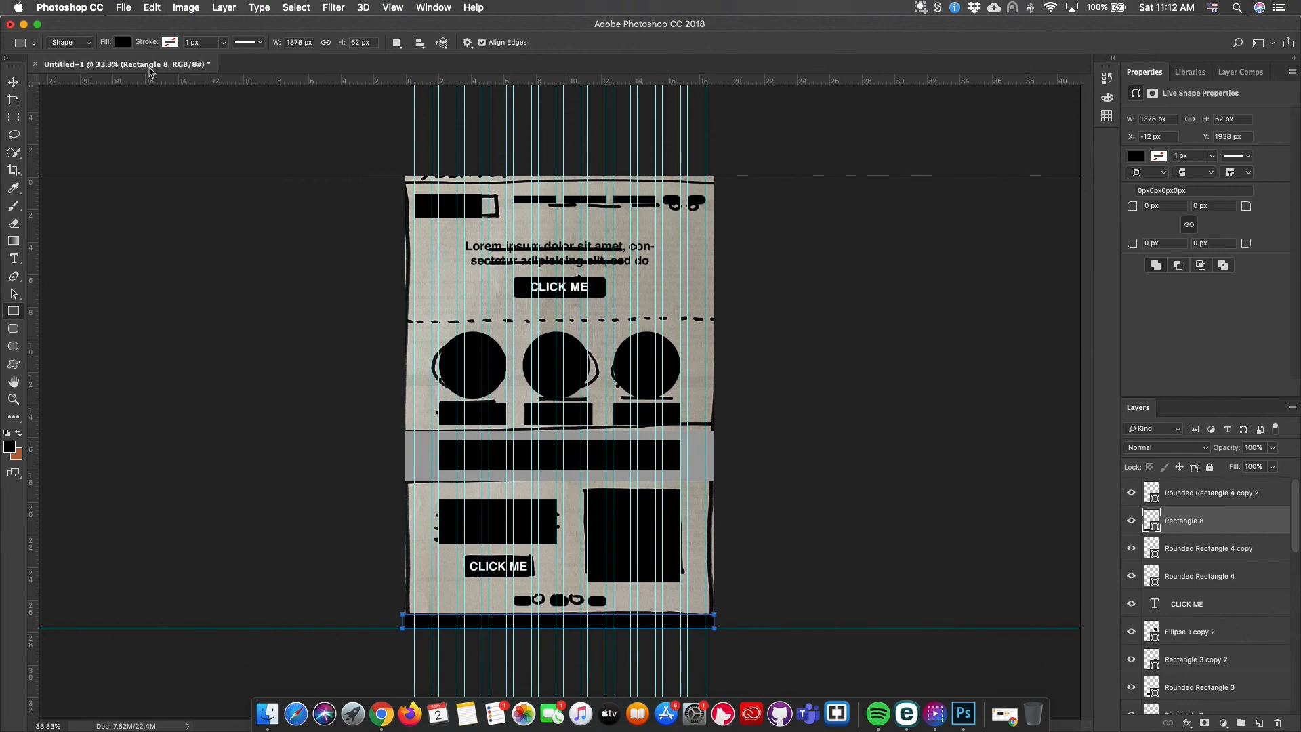
pyautogui.click(123, 43)
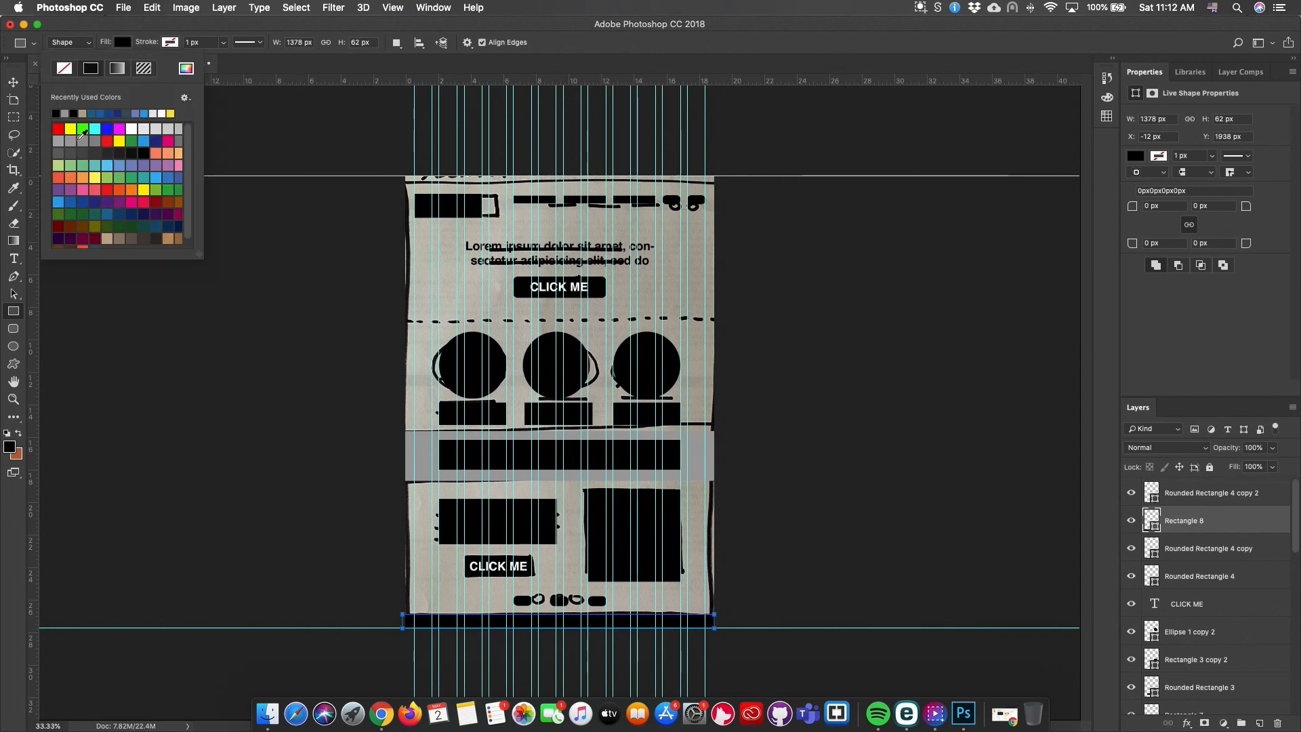
pyautogui.click(72, 140)
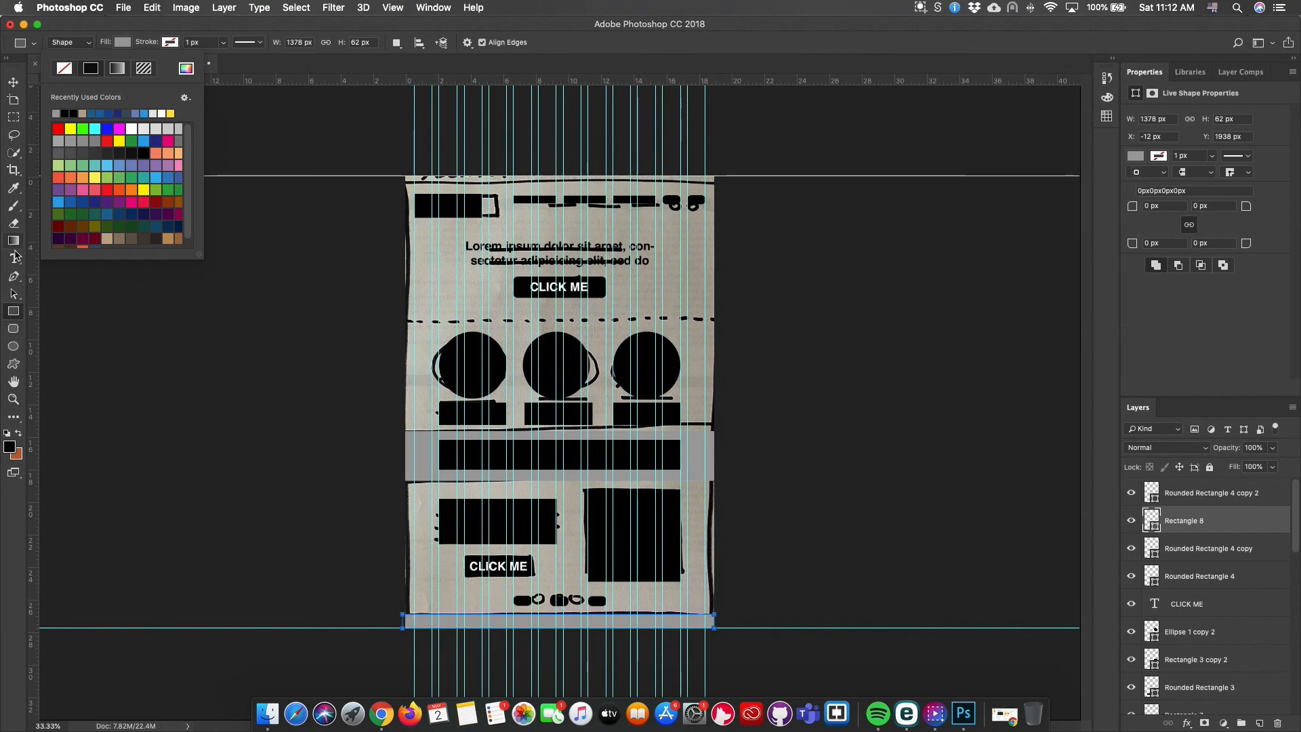
# Draw a thin rectangle about 409 by 16 px at the left end of the footer, fill it black and deselect it
pyautogui.click(15, 314)
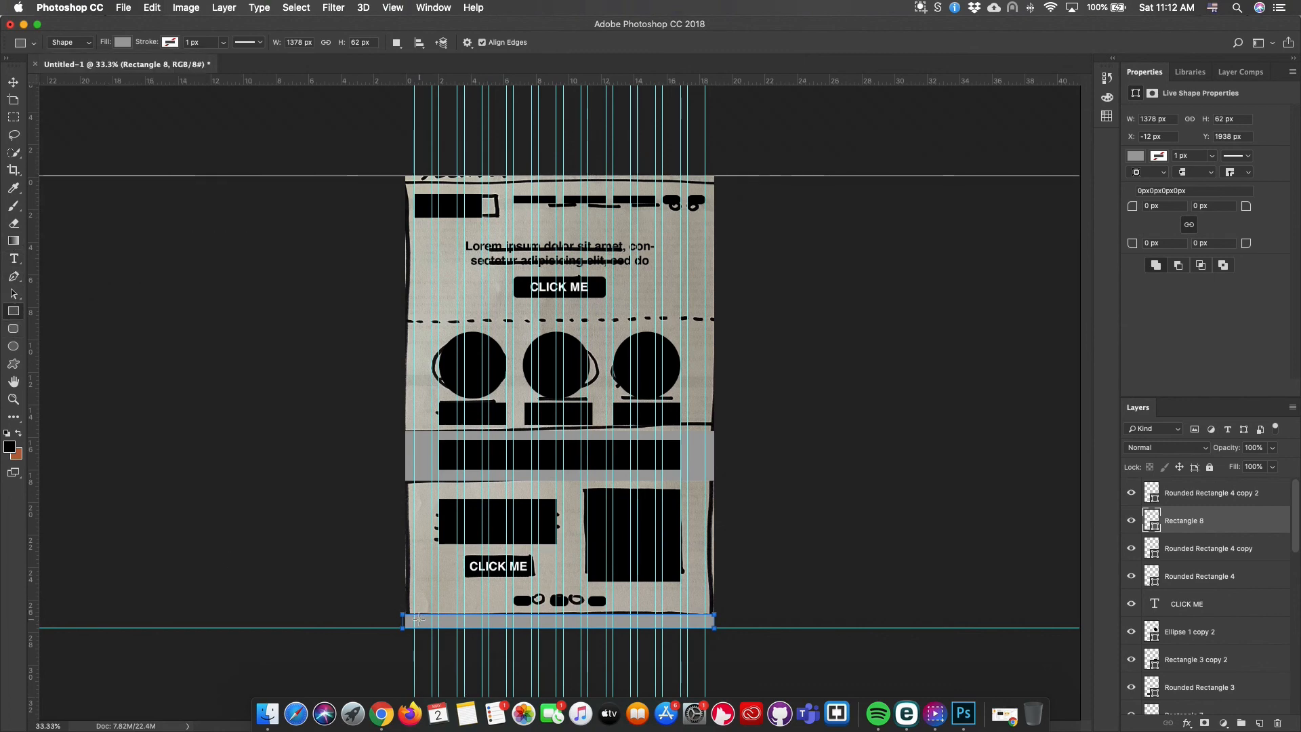
pyautogui.moveTo(419, 618); pyautogui.dragTo(507, 622)
pyautogui.click(122, 42)
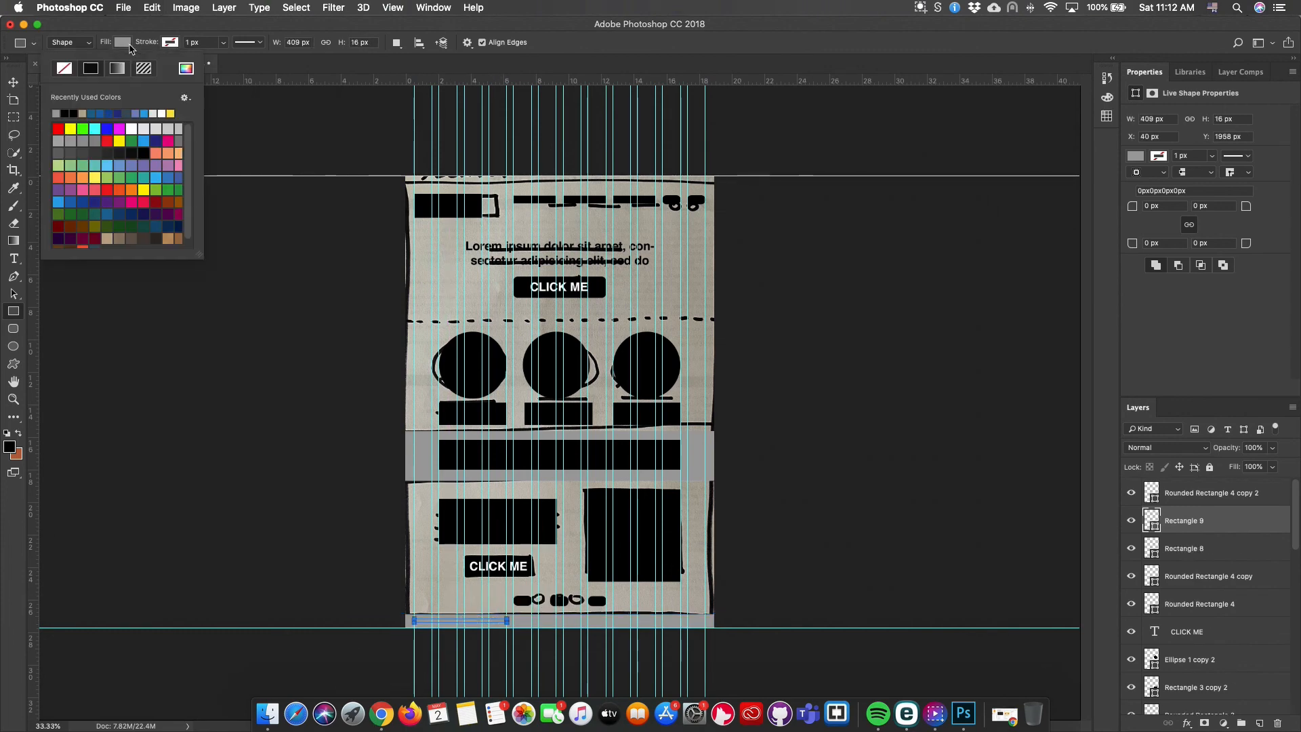
pyautogui.click(144, 153)
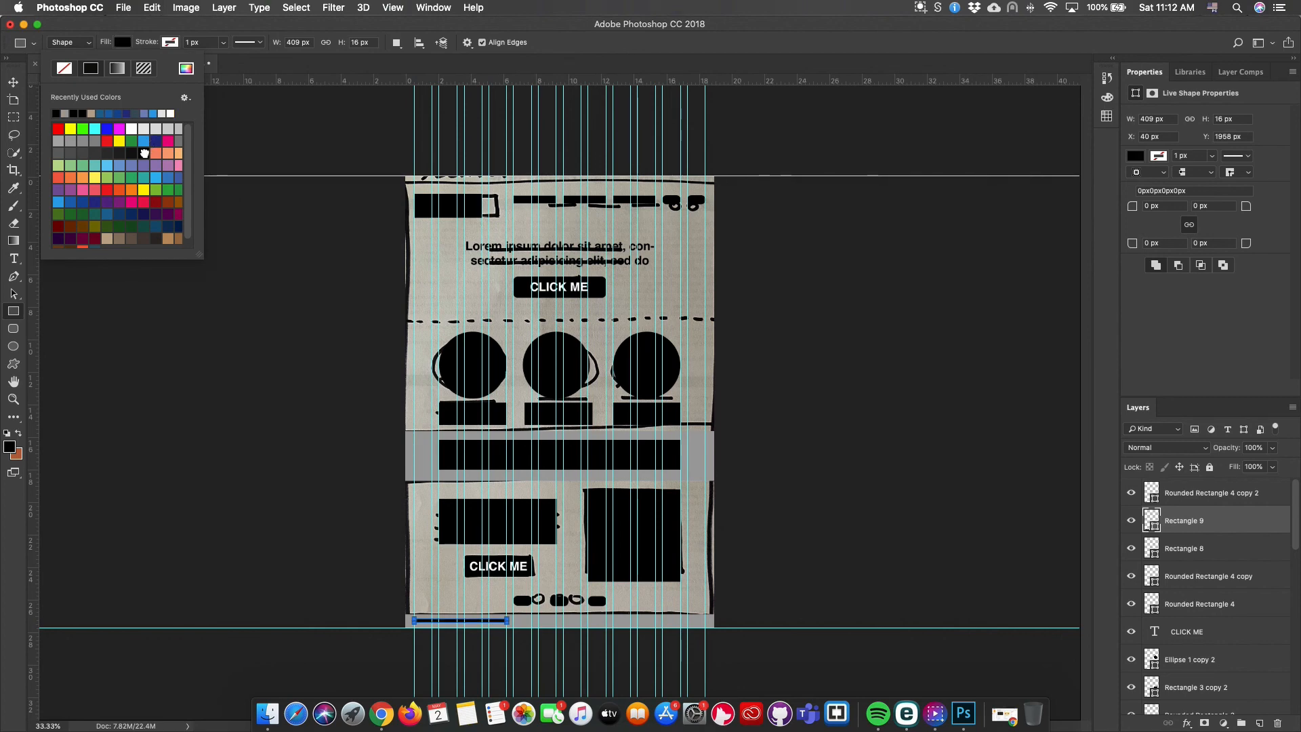
pyautogui.click(13, 82)
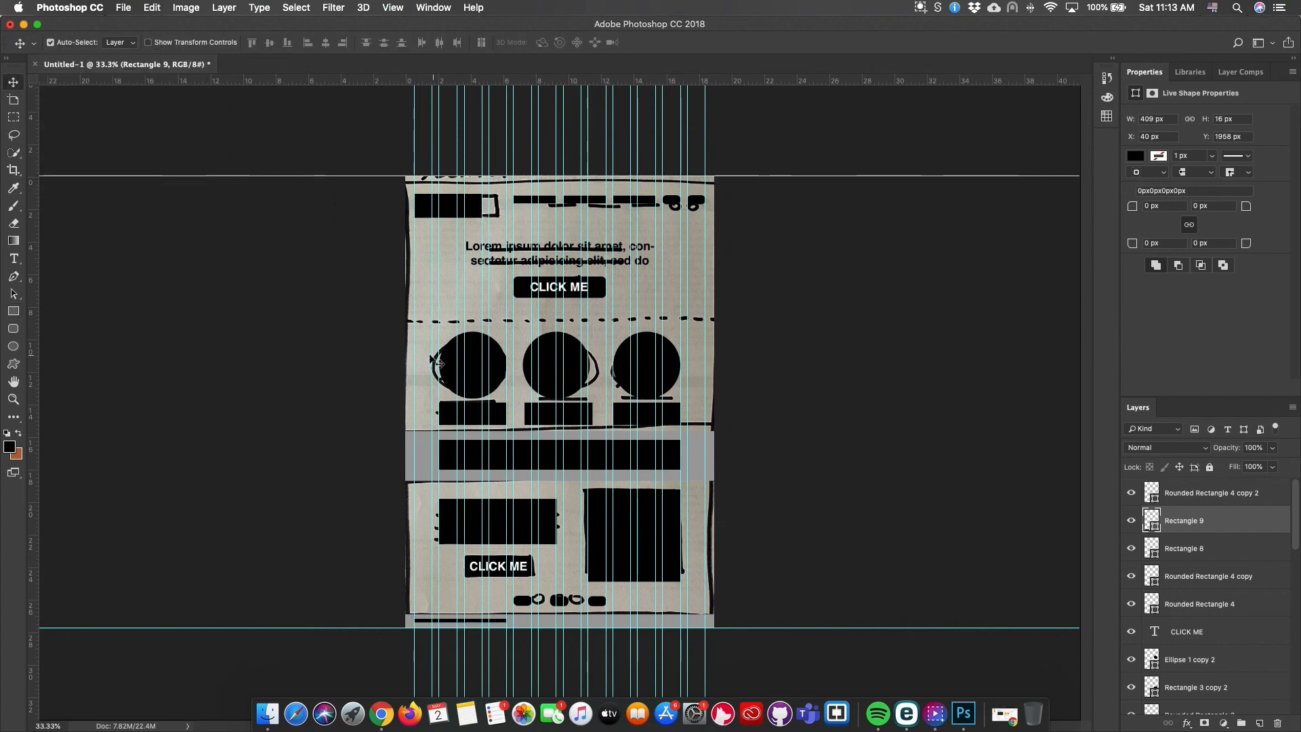
pyautogui.click(338, 322)
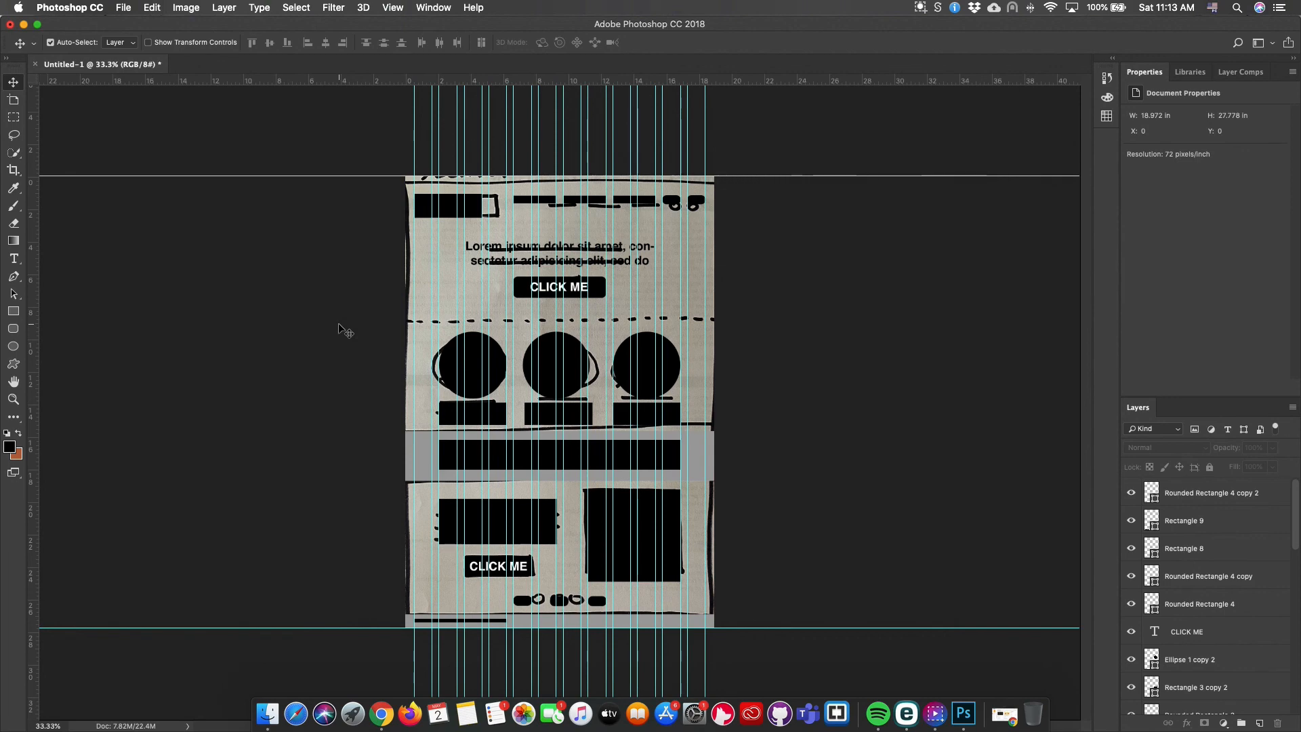
# Hide the IMG_5074 sketch layer and clear all guides from the document
pyautogui.scroll(-10, 1229, 634)
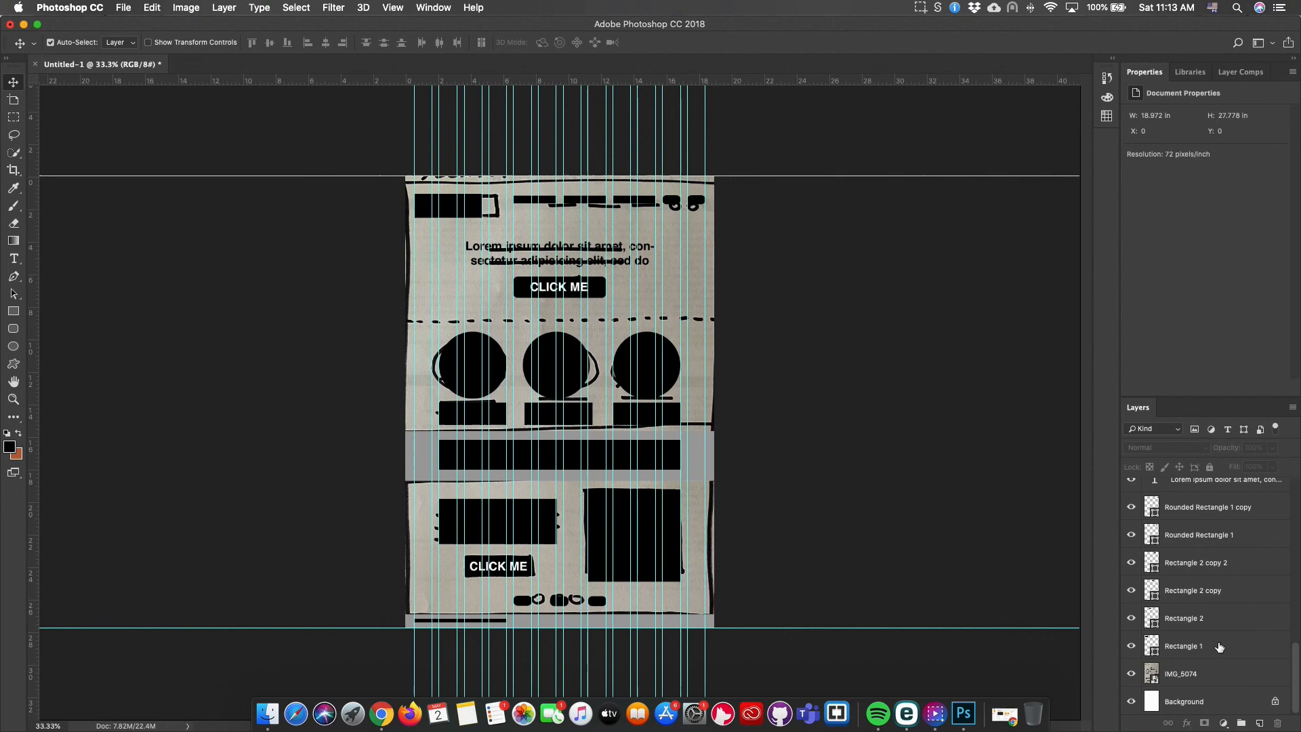
pyautogui.click(1131, 675)
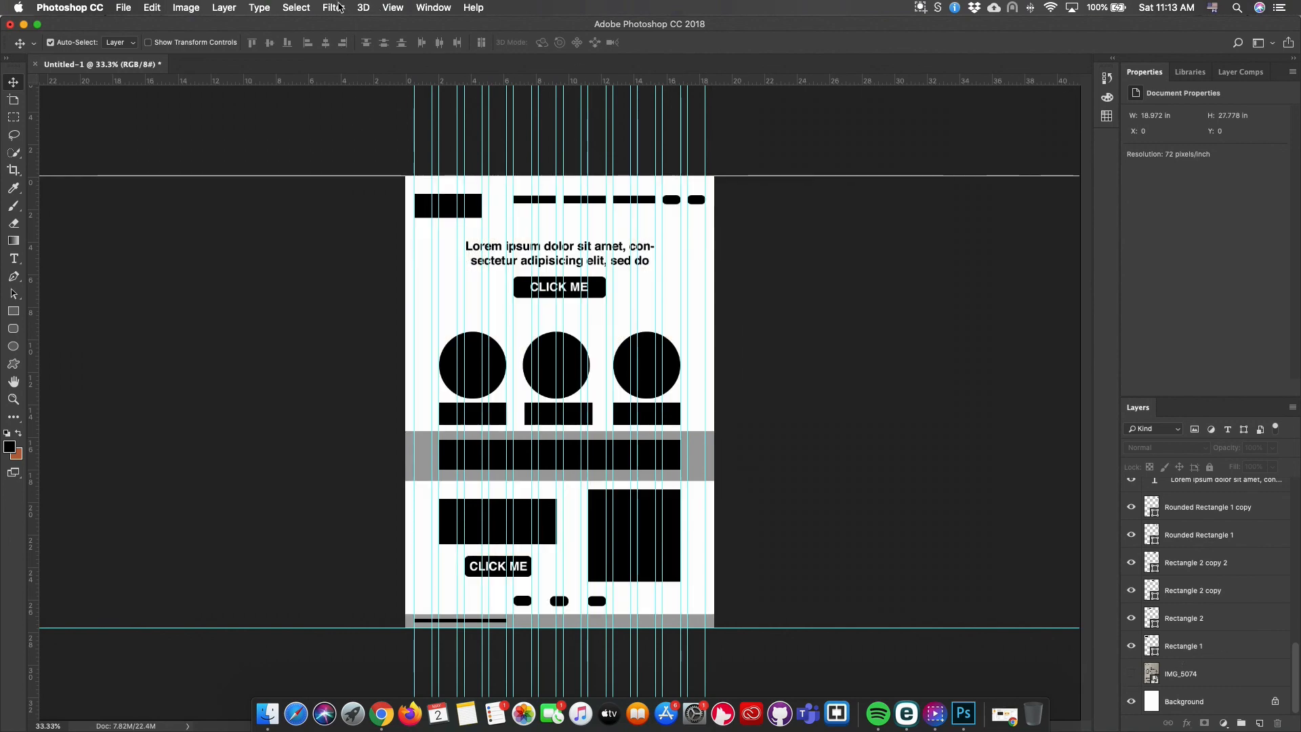
pyautogui.click(393, 7)
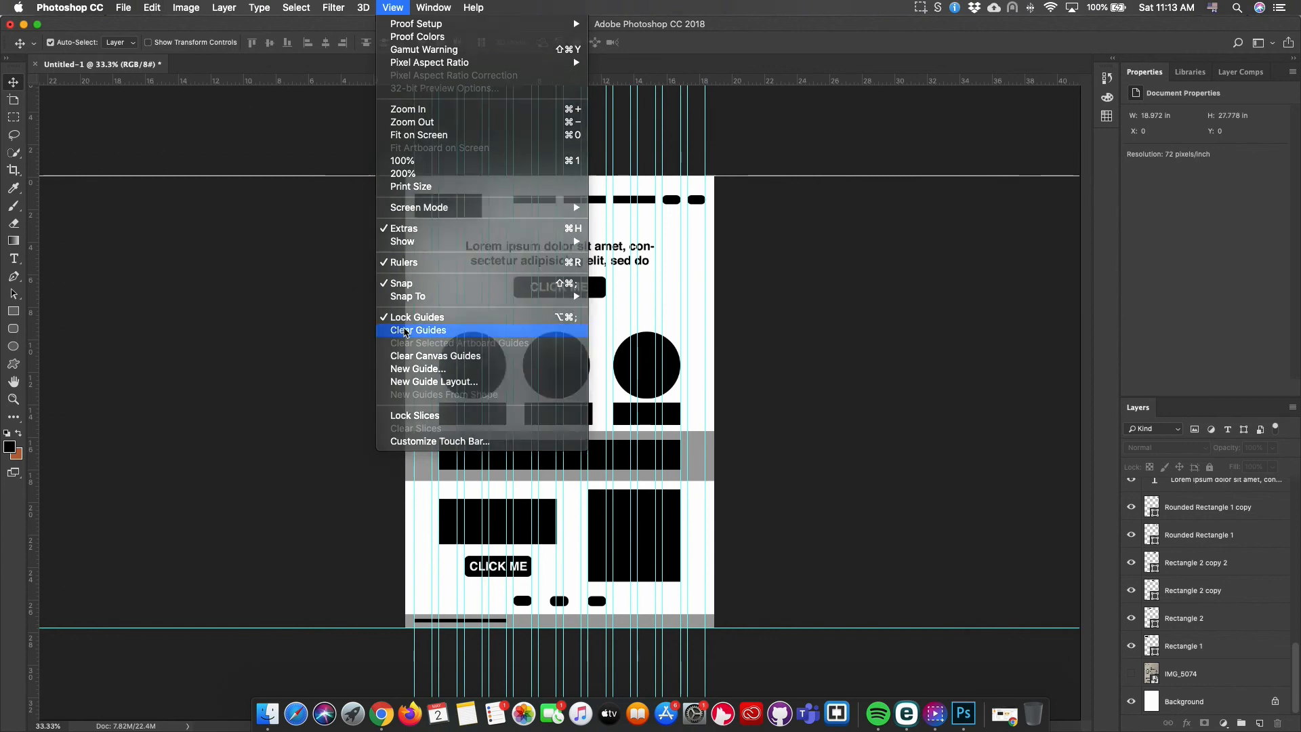
pyautogui.click(405, 331)
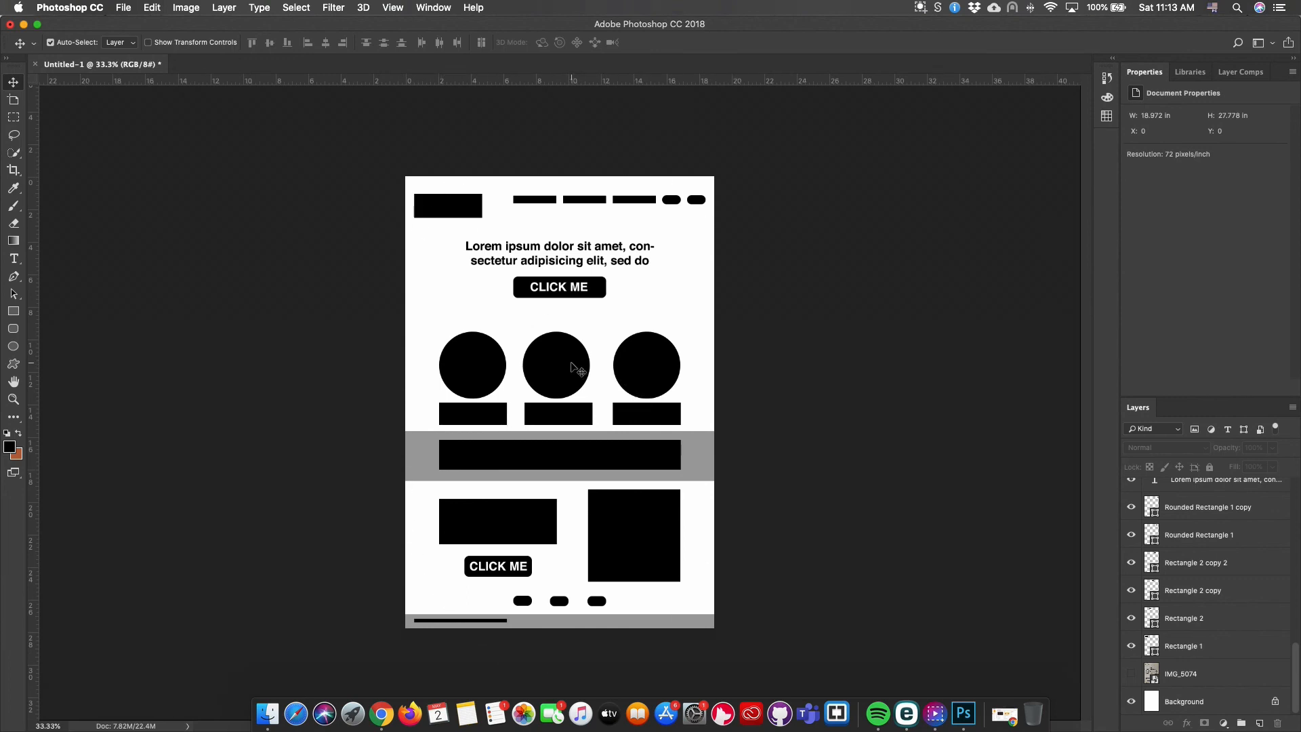
# Align the horizontal centers of the middle circle and the rectangle beneath it
pyautogui.moveTo(574, 324); pyautogui.dragTo(556, 414)
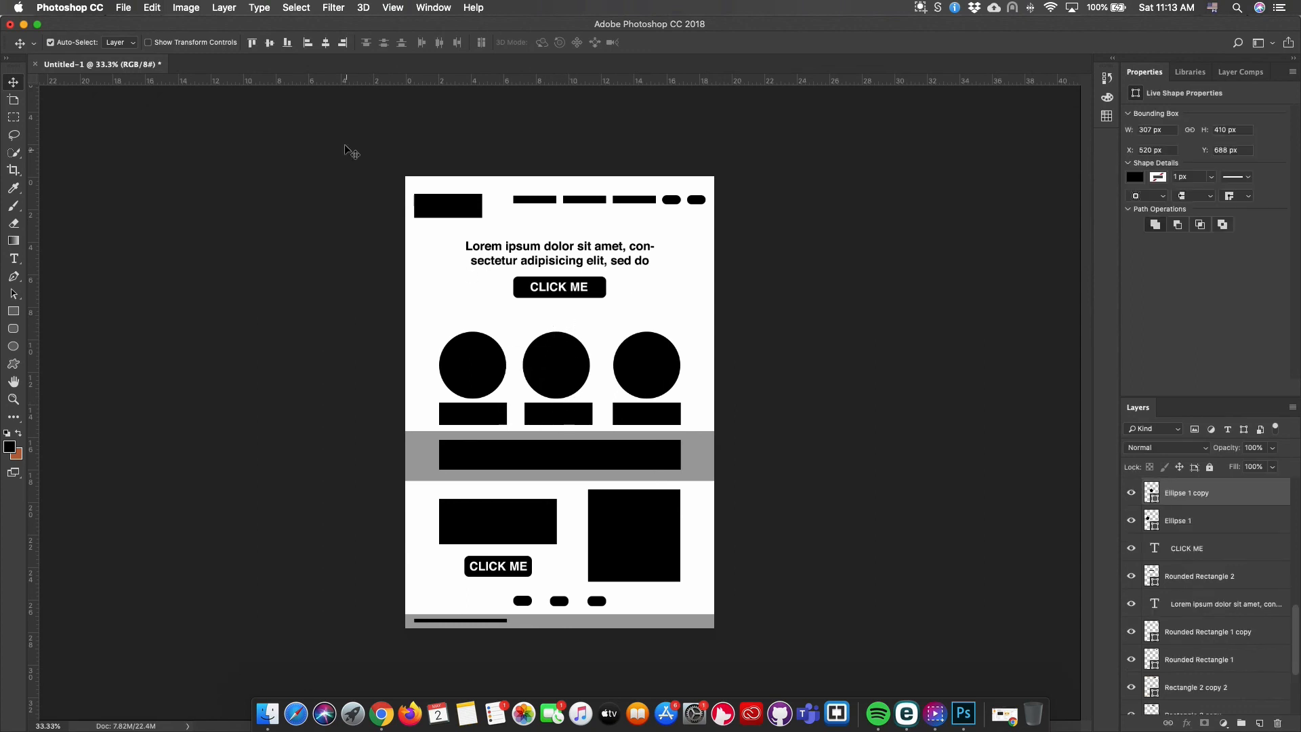
pyautogui.click(327, 46)
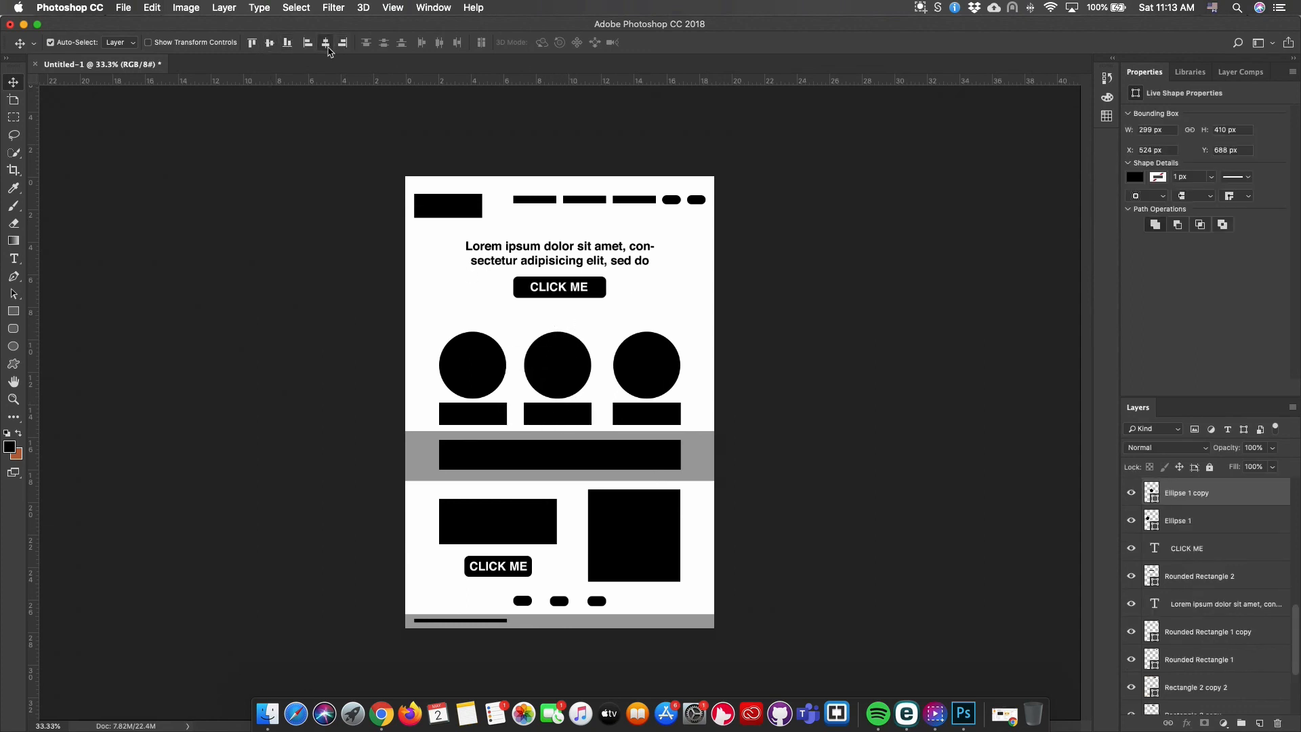
pyautogui.click(569, 320)
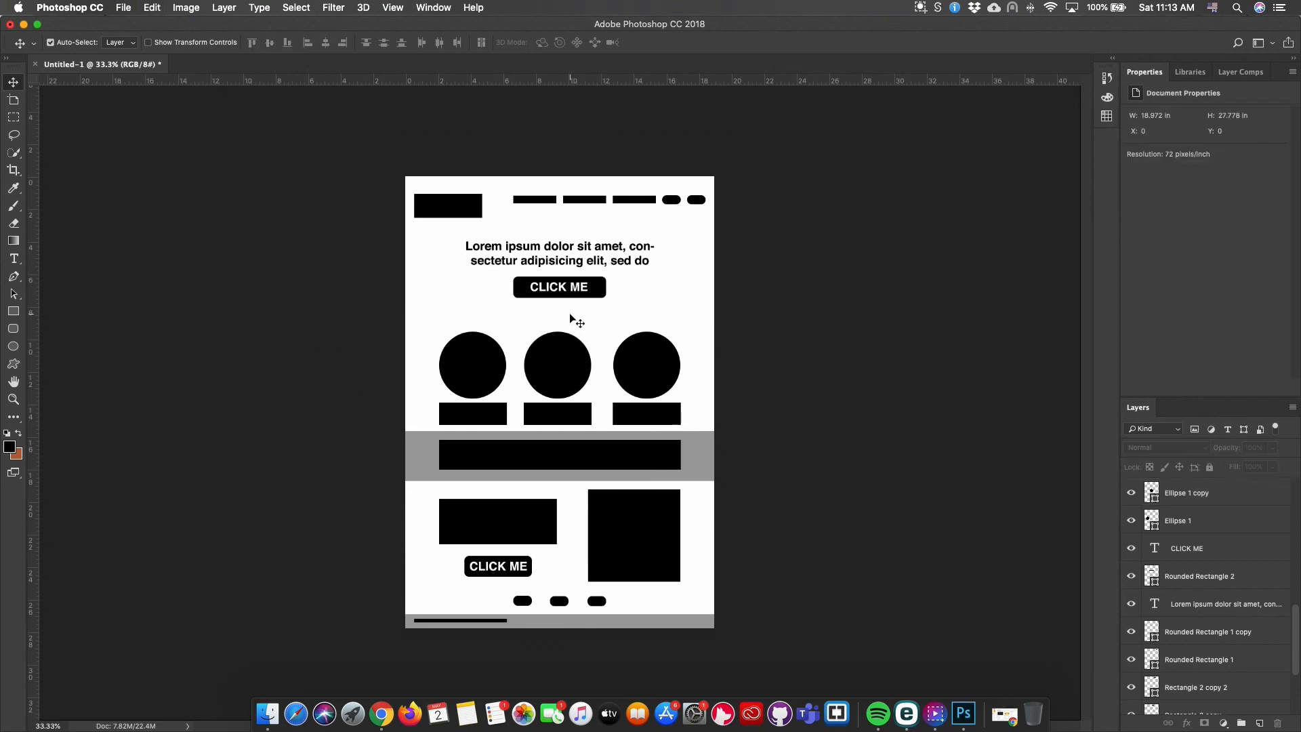
pyautogui.moveTo(570, 321); pyautogui.dragTo(548, 415)
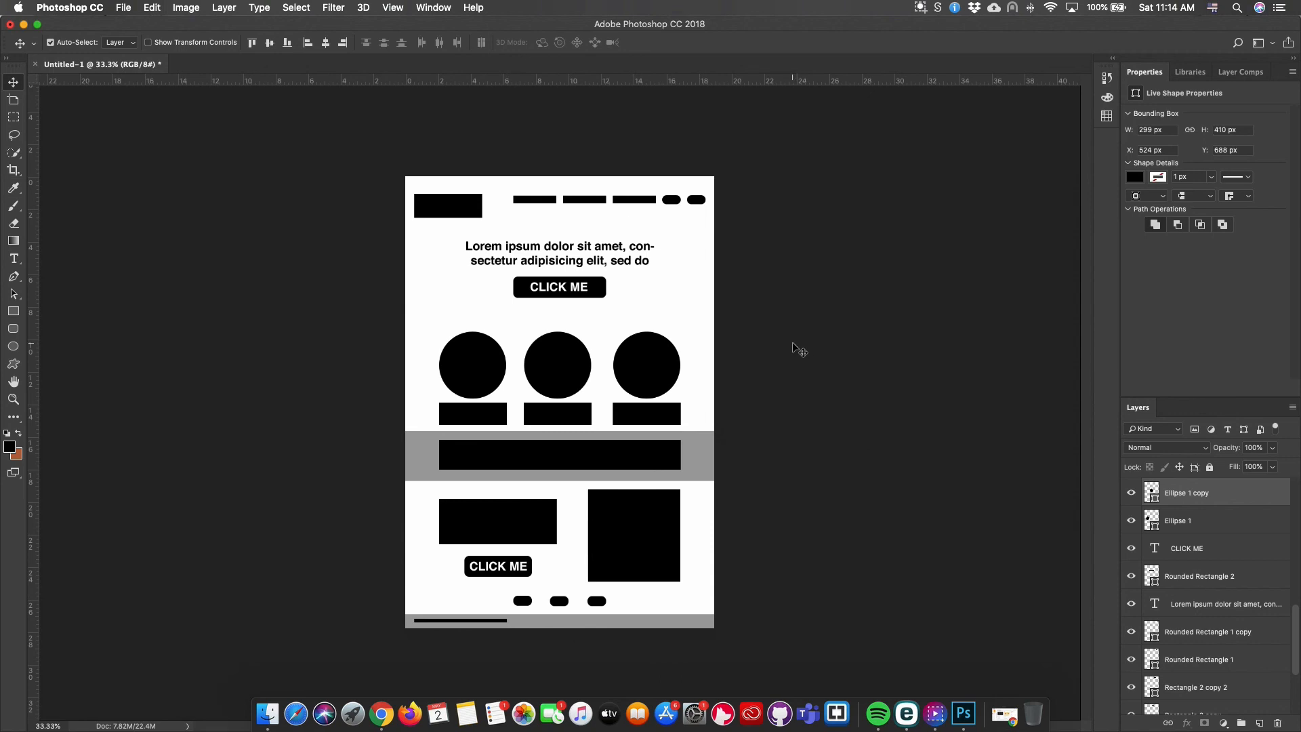
# Align the top edges of the header logo and navigation shapes, and the top edges of the two large blocks below the gray band
pyautogui.moveTo(701, 227); pyautogui.dragTo(449, 194)
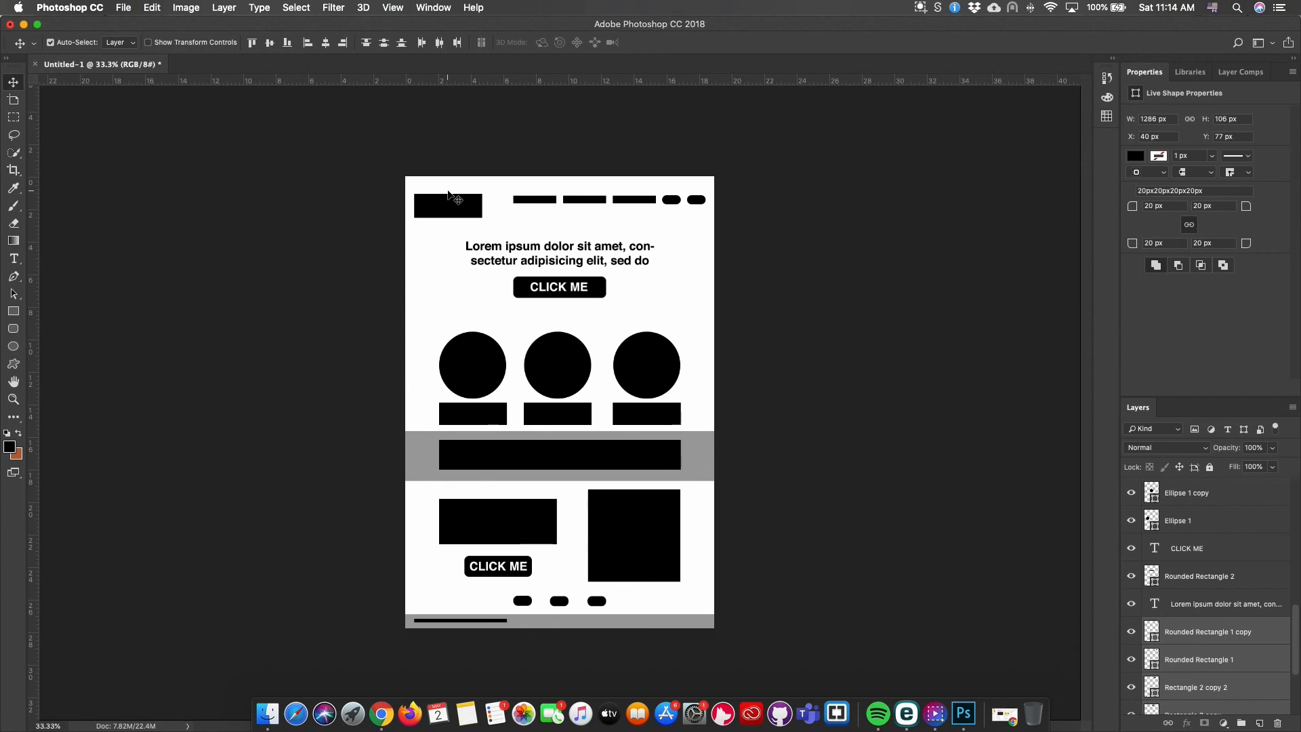
pyautogui.click(253, 43)
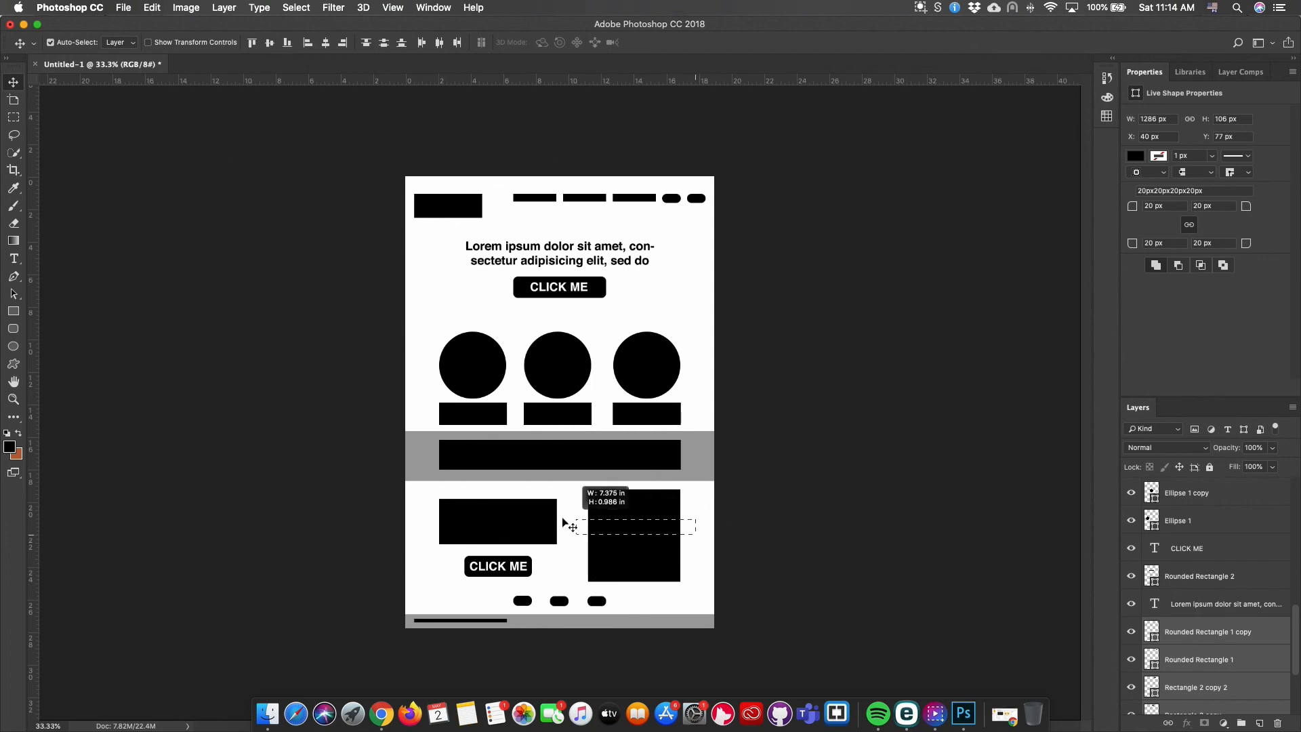
pyautogui.click(523, 523)
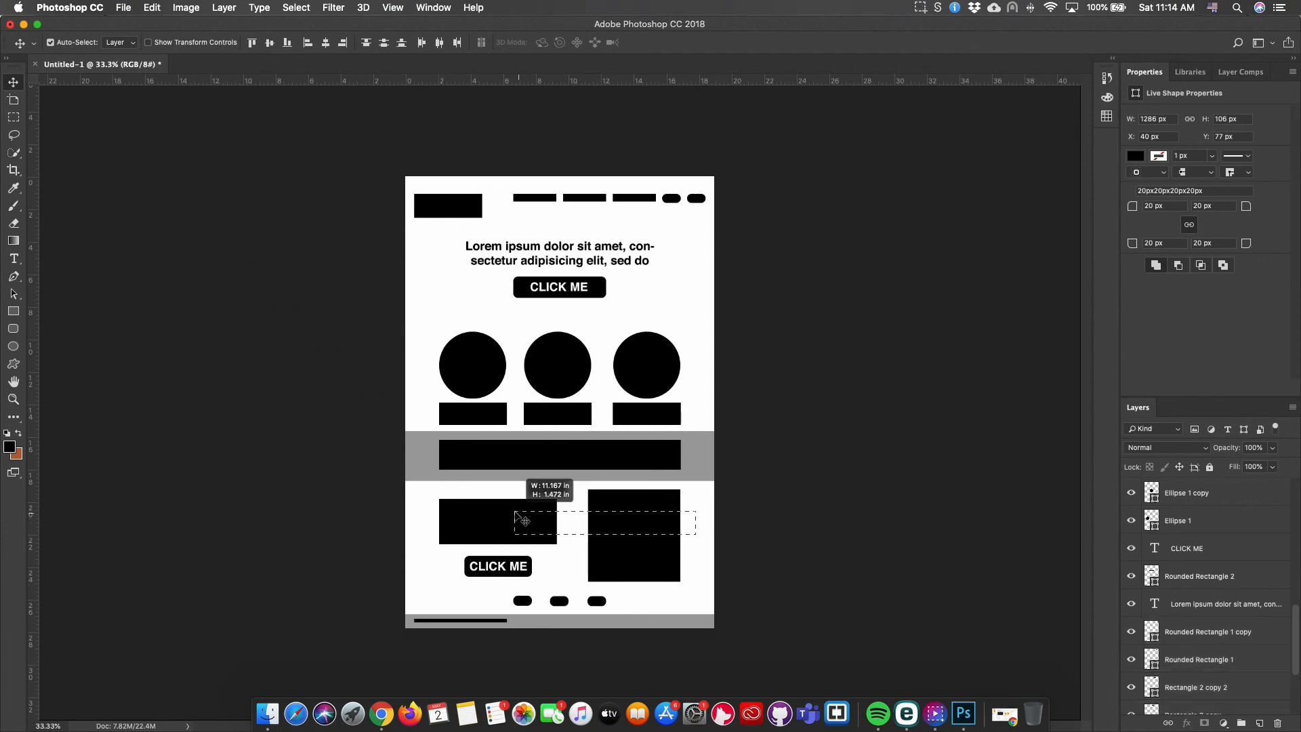
pyautogui.click(251, 44)
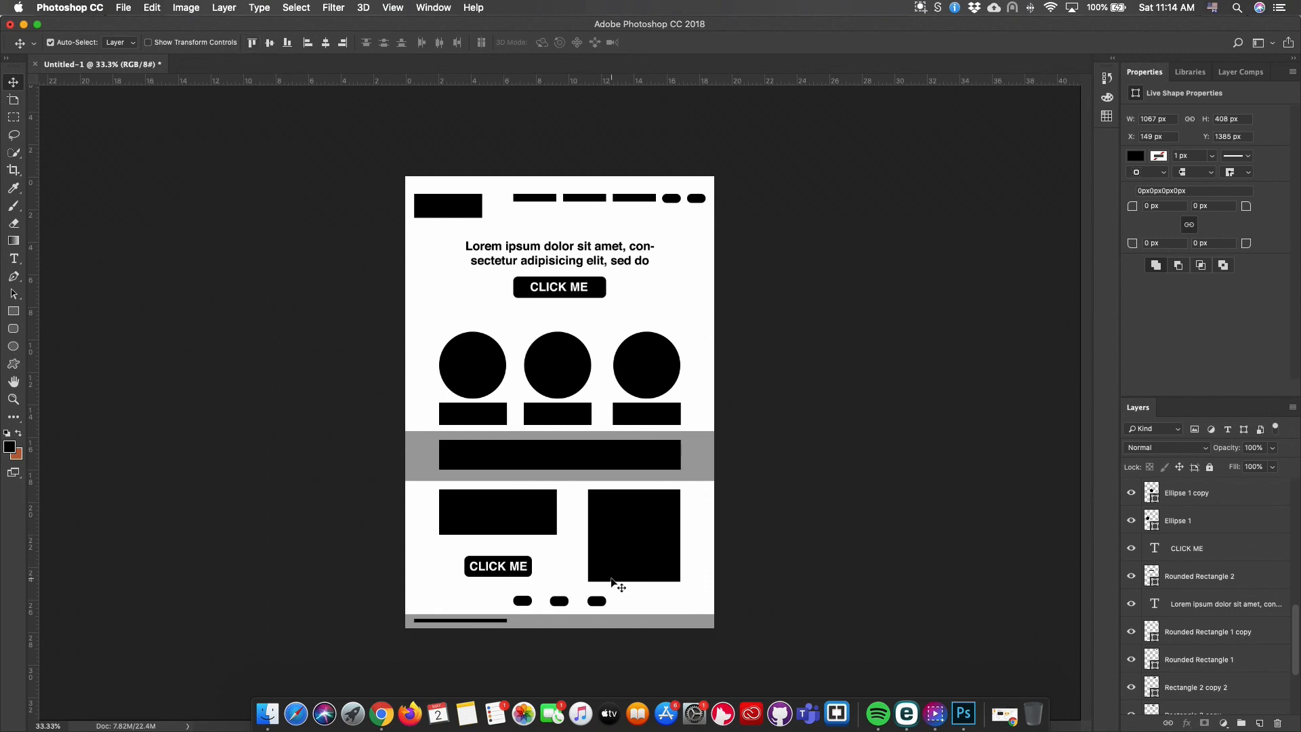
# Align the lower "CLICK ME" button to the bottom edge of the large square and center its text vertically on the button
pyautogui.moveTo(690, 587); pyautogui.dragTo(447, 554)
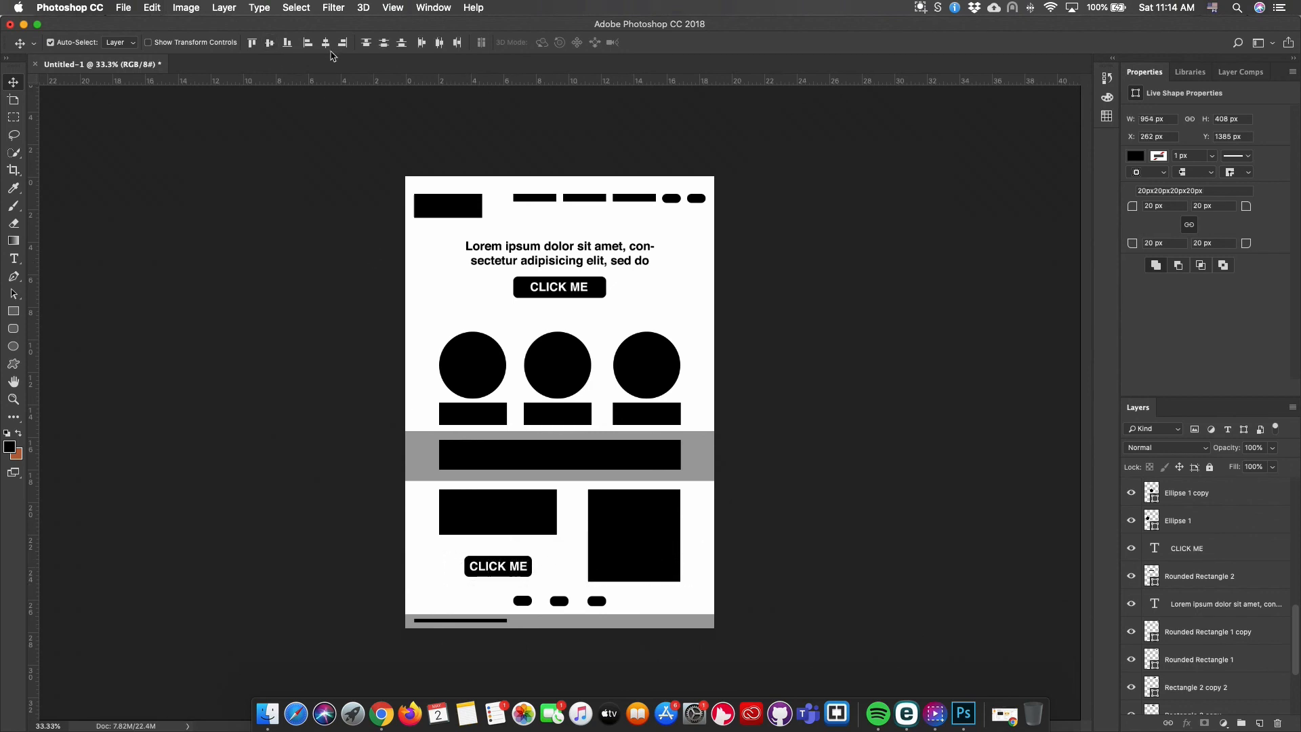
pyautogui.click(291, 46)
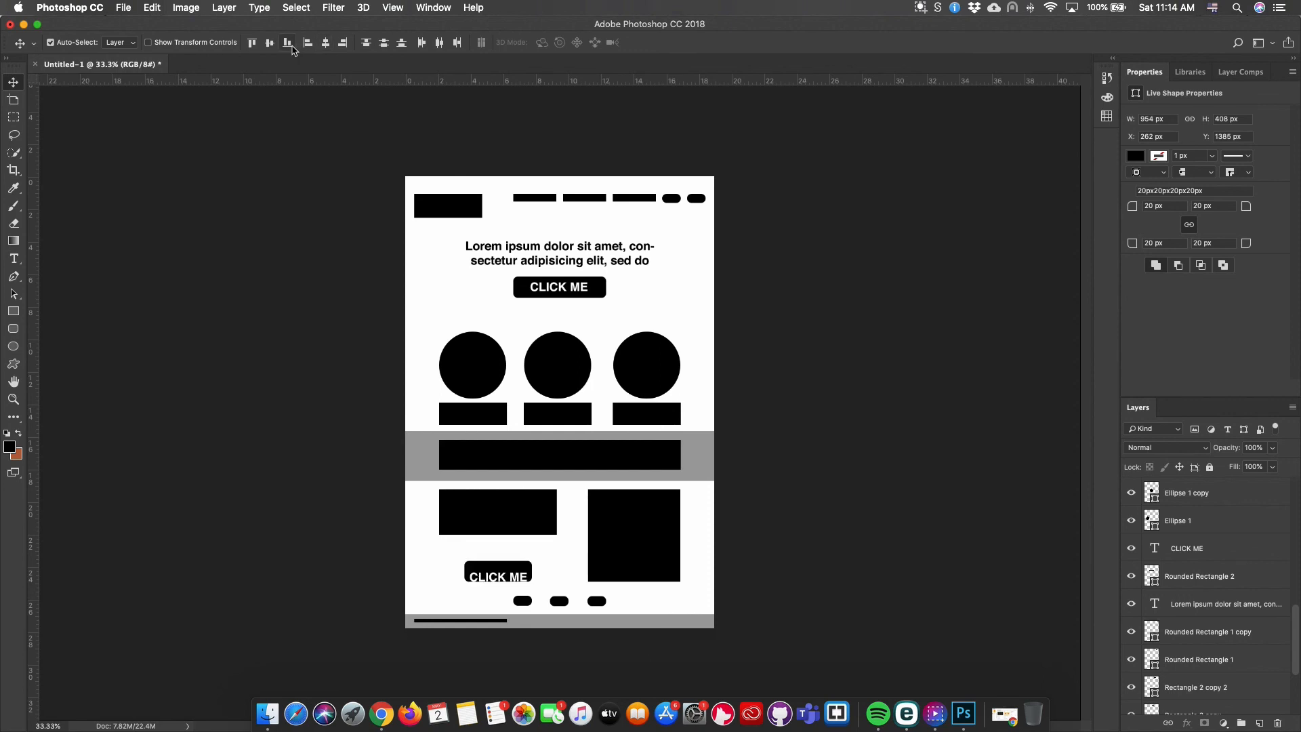
pyautogui.click(500, 581)
pyautogui.click(274, 45)
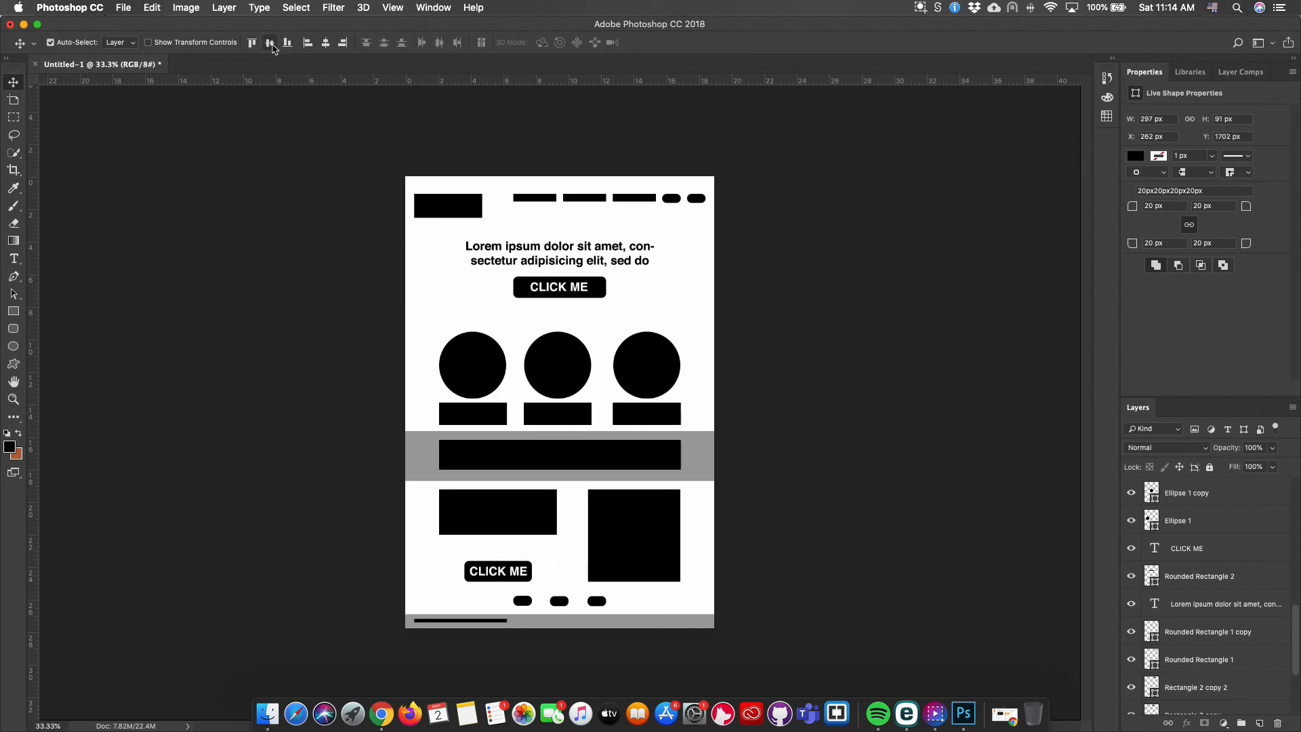